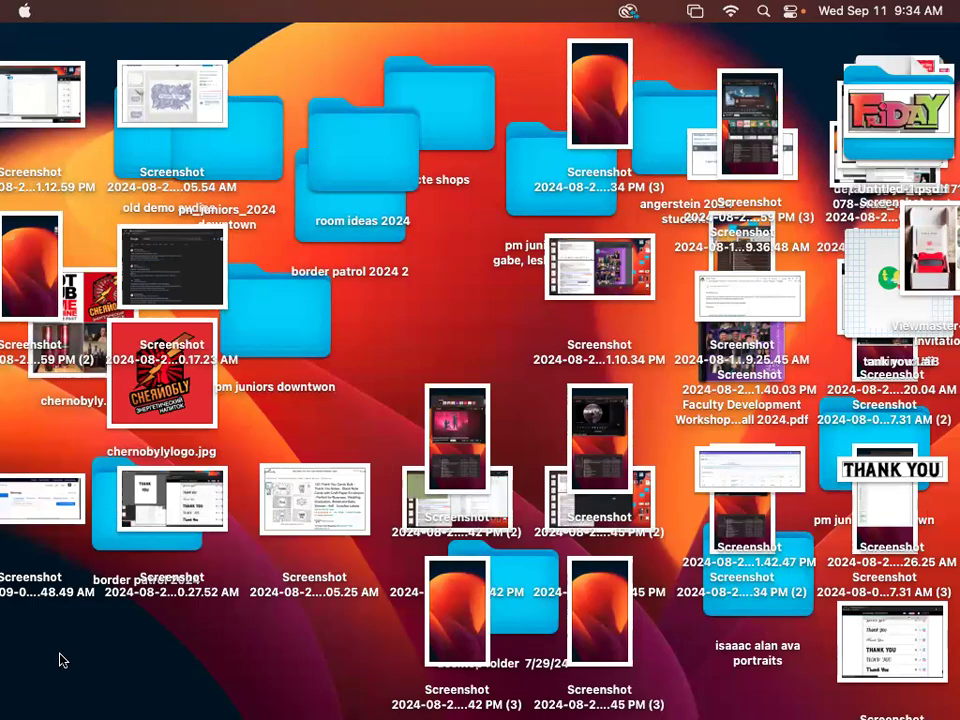
Make Finder active, then launch Adobe Illustrator from the Dock
mouse_move(505, 710)
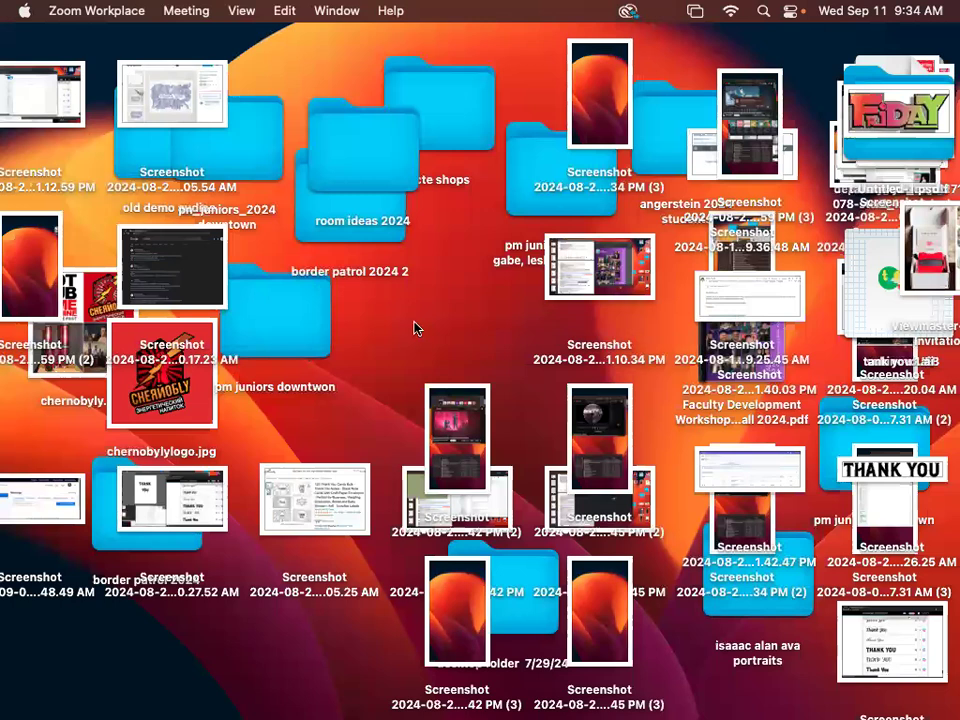
left_click(70, 703)
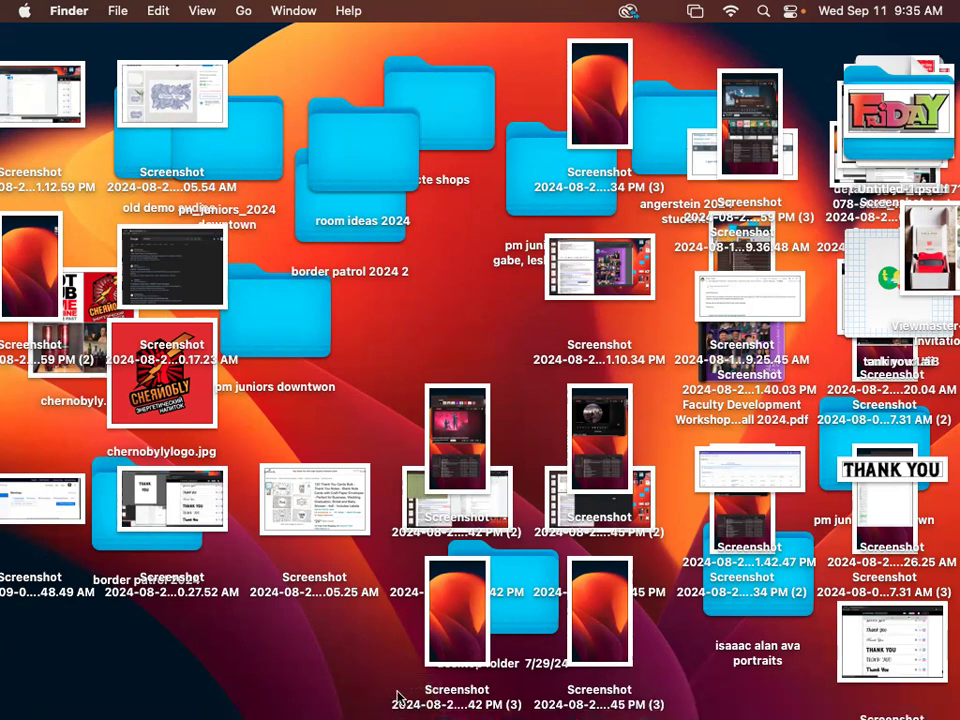
left_click(313, 700)
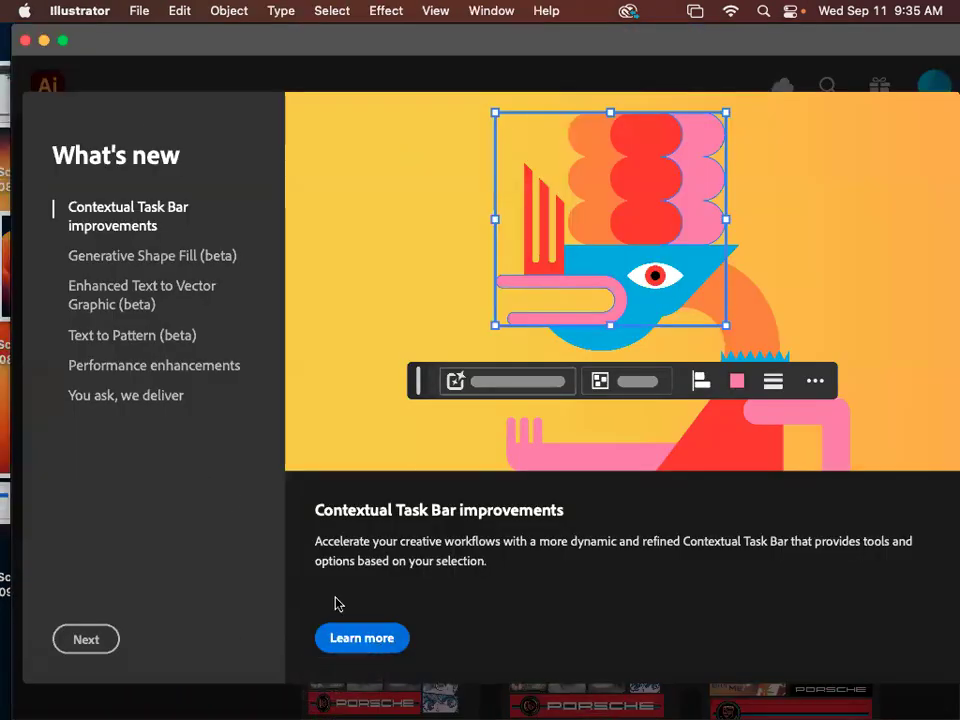
Page through the What's new tour to the end and close it
left_click(90, 645)
left_click(90, 645)
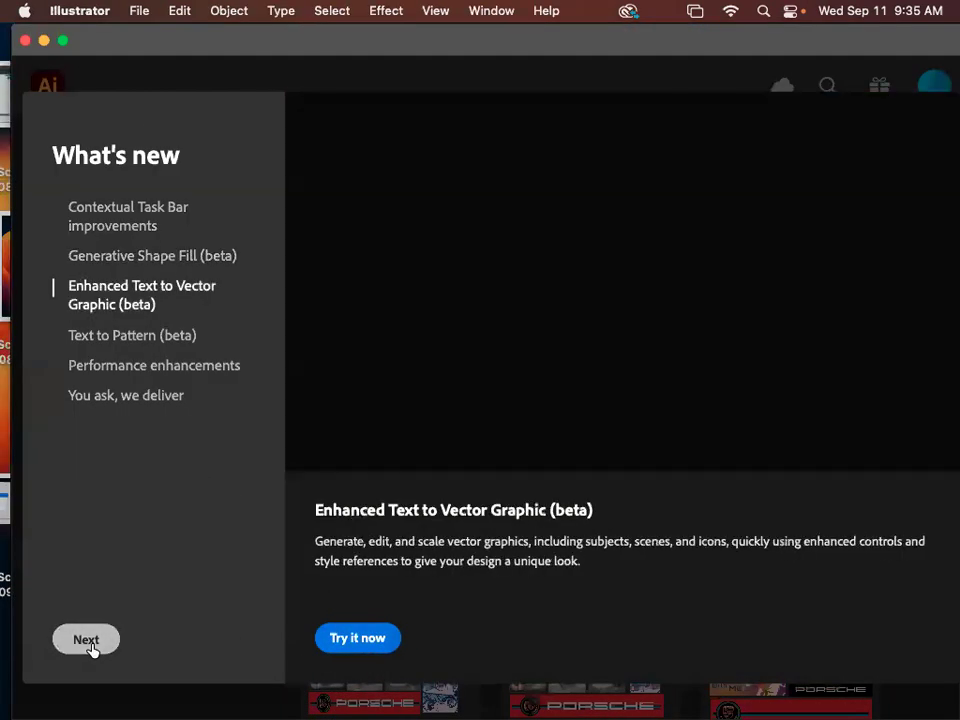
left_click(90, 645)
left_click(90, 645)
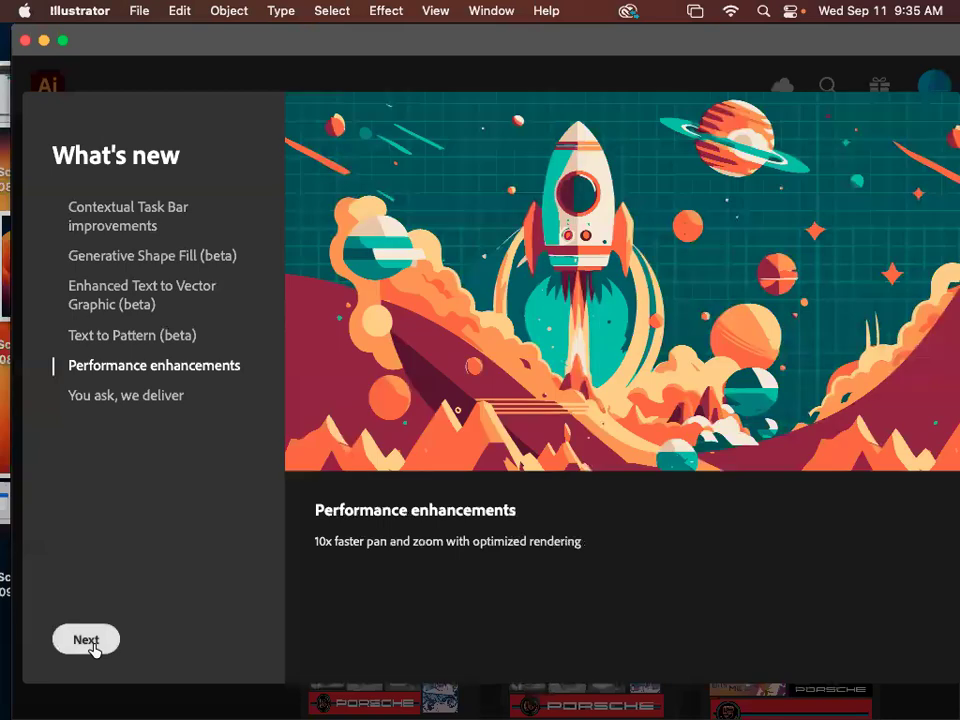
left_click(90, 645)
left_click(90, 642)
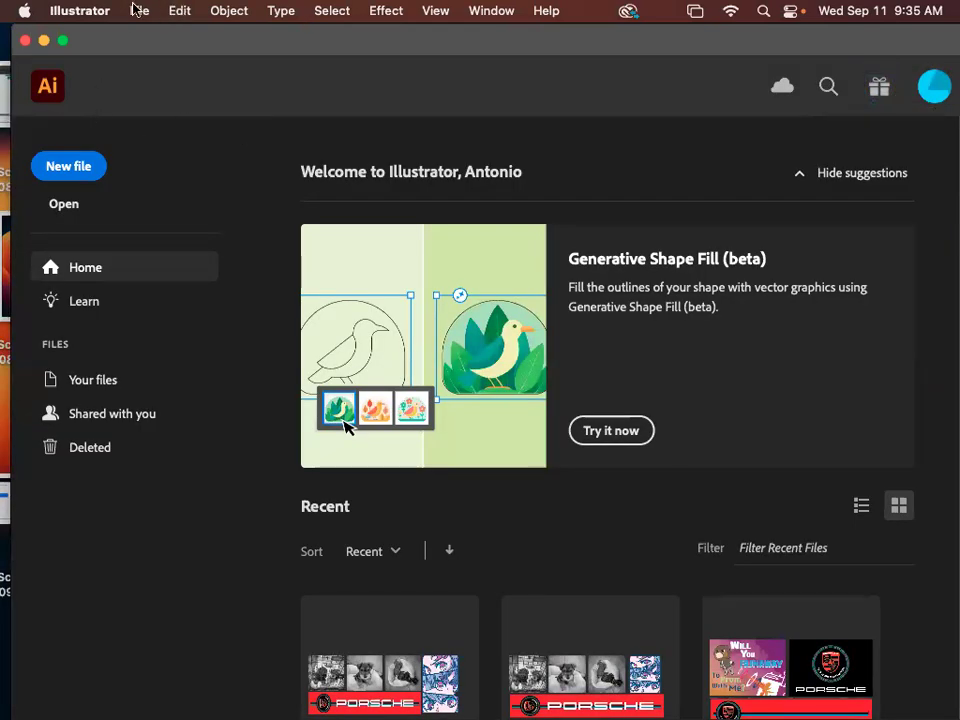
Open the recent file 'outside of card.ai.aic'
left_click(238, 8)
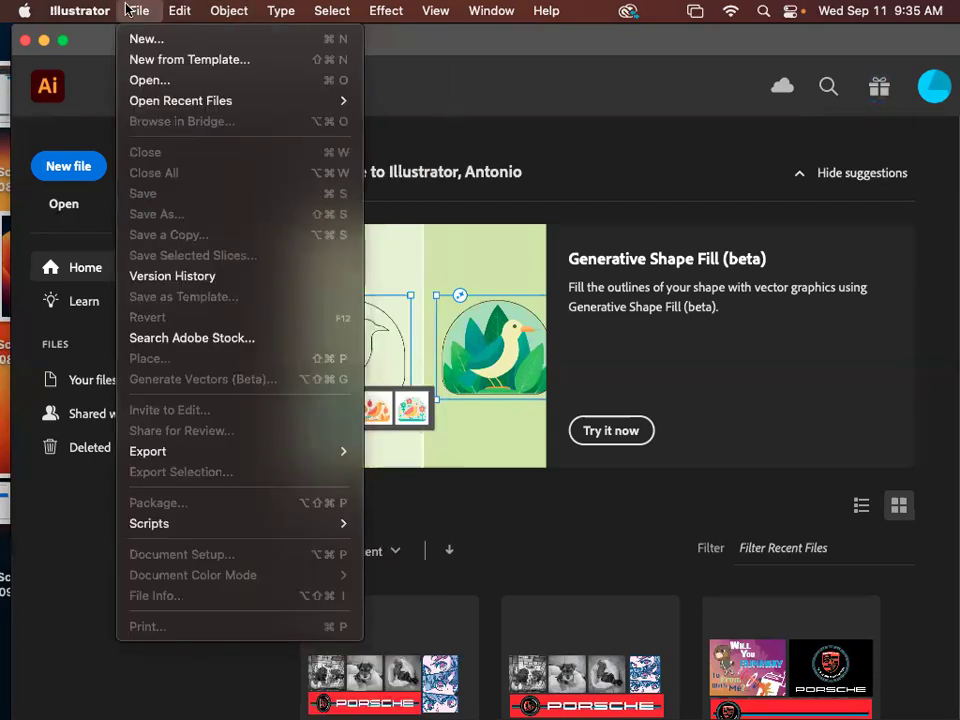
mouse_move(143, 101)
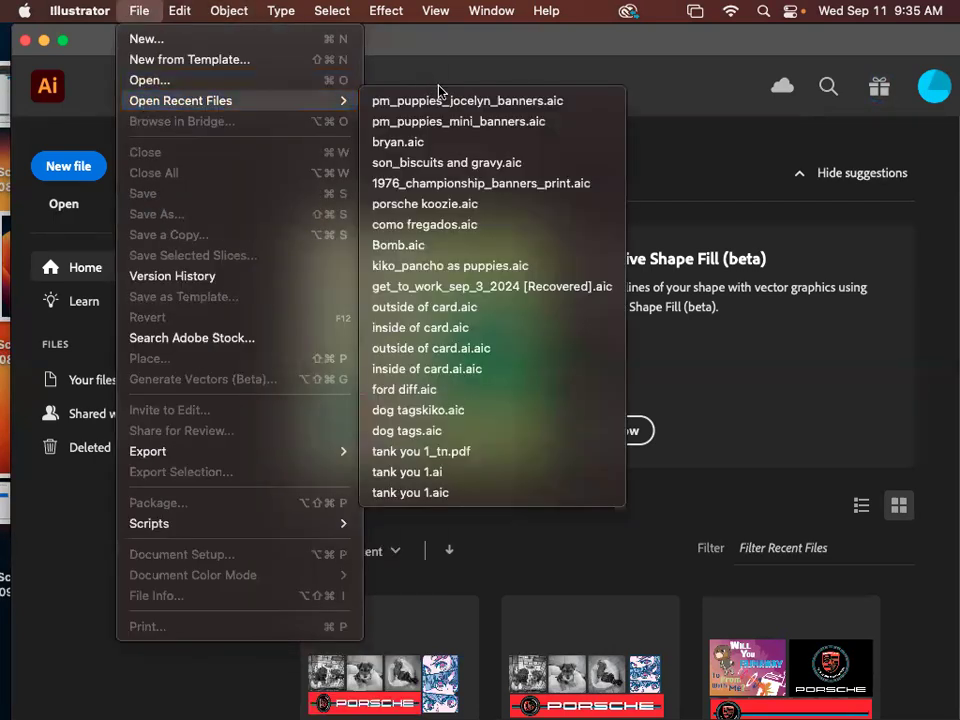
left_click(470, 349)
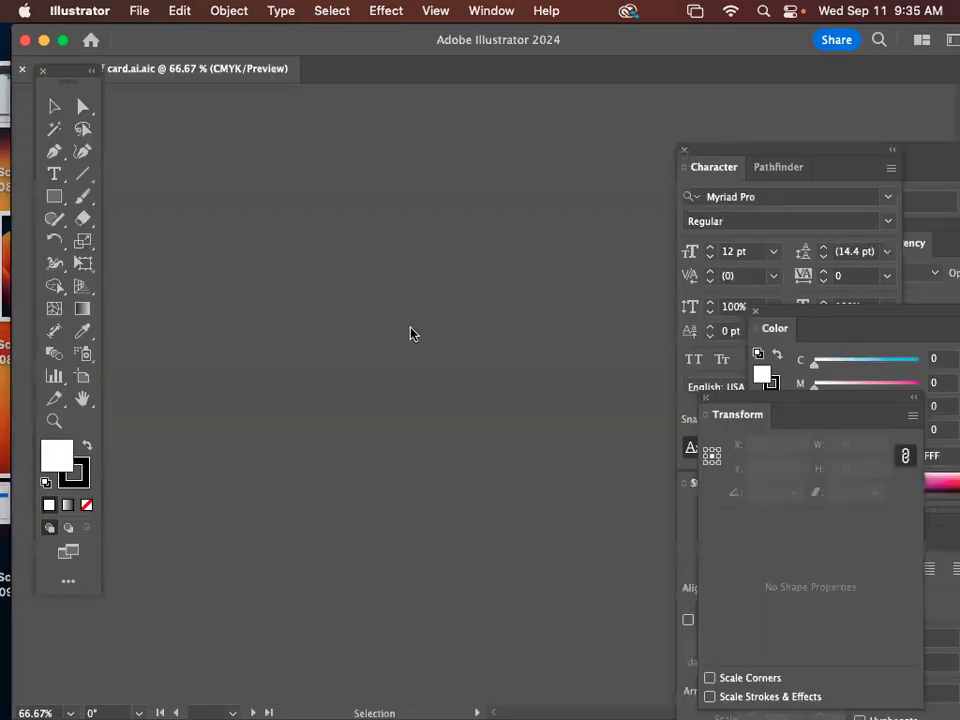
key("super+plus")
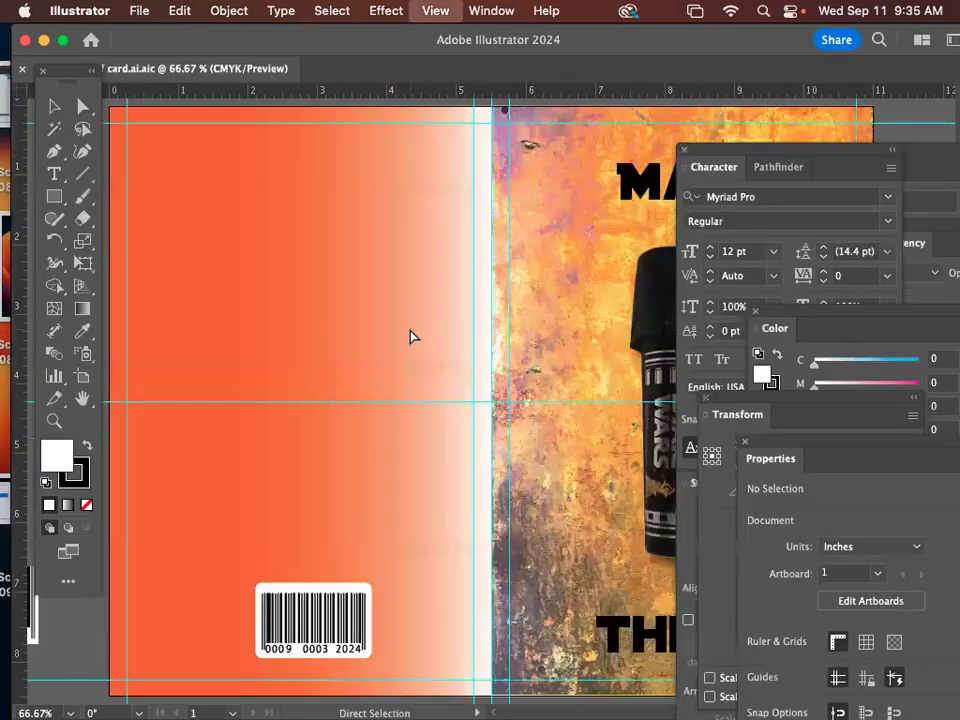
key("super+minus")
key("super+minus")
key("space")
left_click_drag(505, 316, 409, 231)
left_click(141, 9)
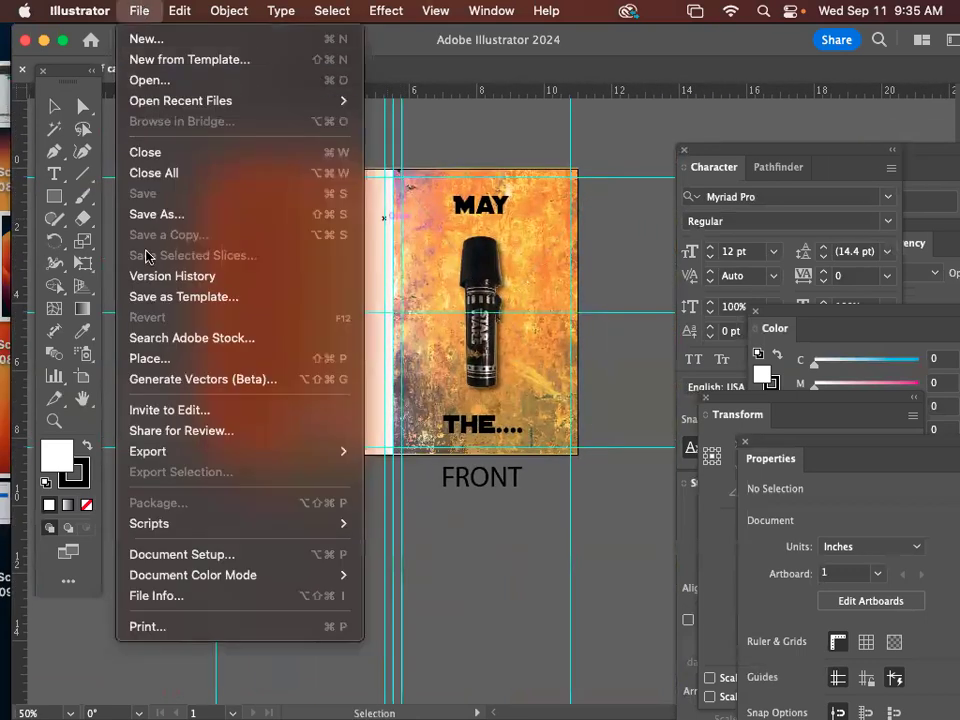
mouse_move(137, 101)
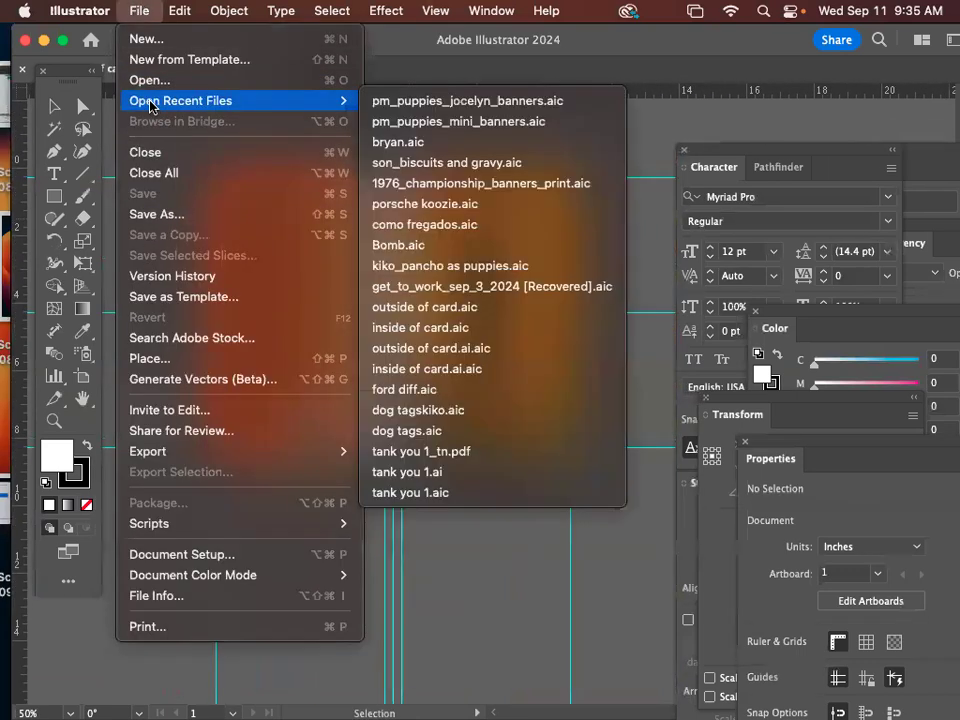
left_click(478, 329)
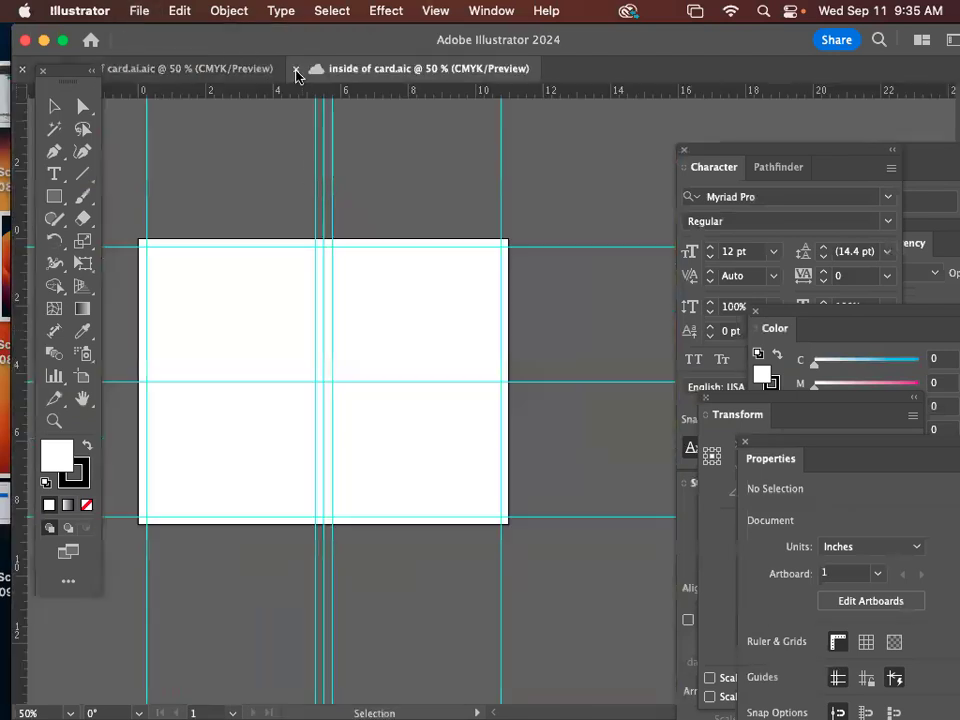
left_click_drag(272, 41, 332, 36)
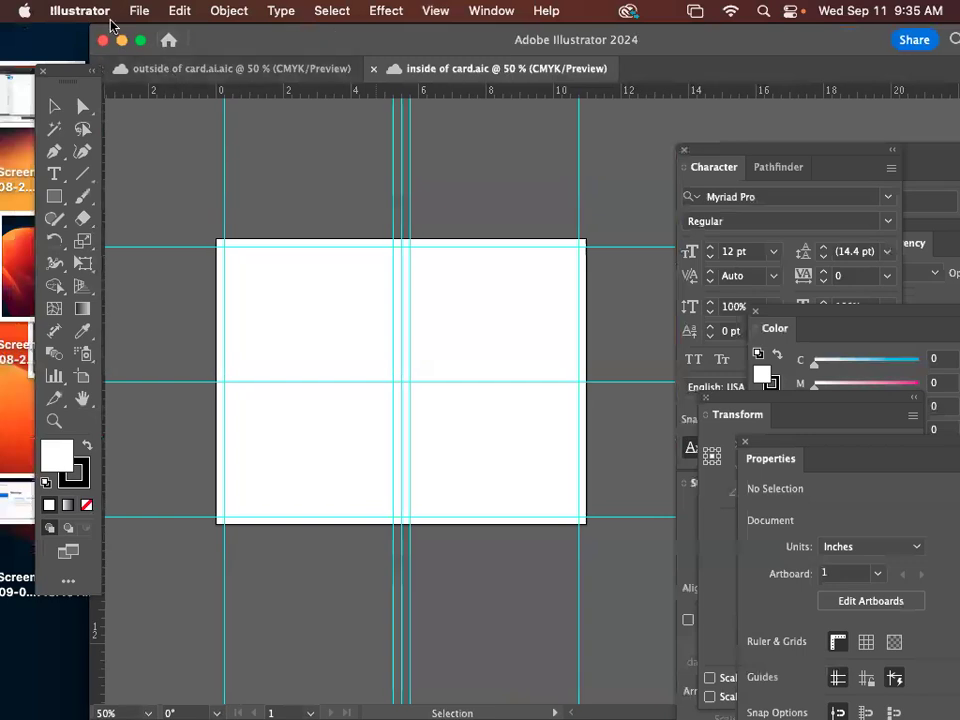
left_click(140, 10)
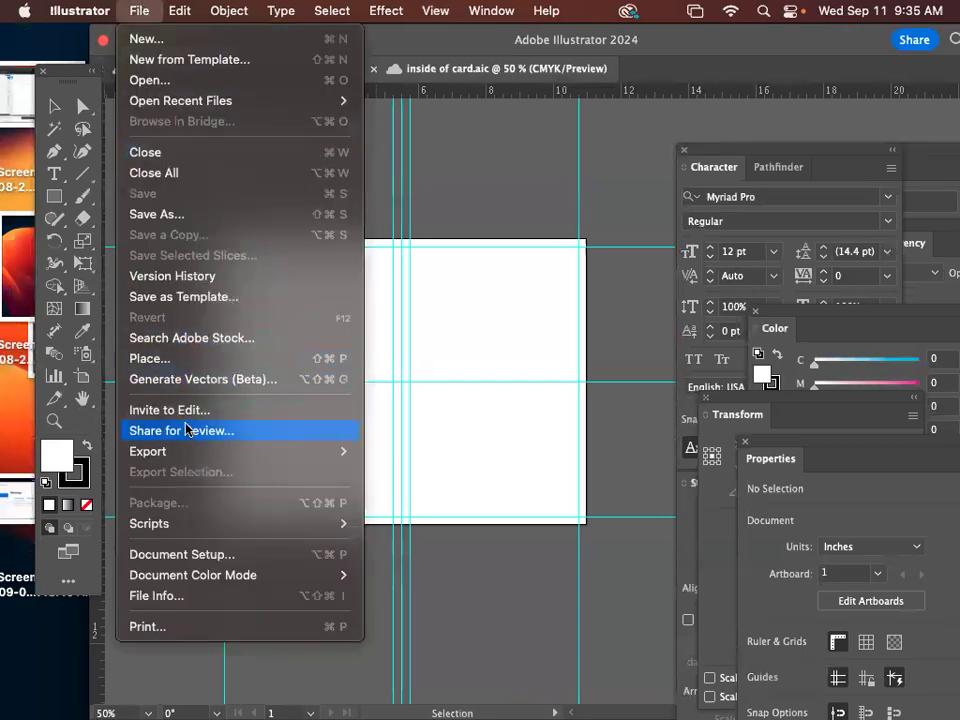
mouse_move(175, 100)
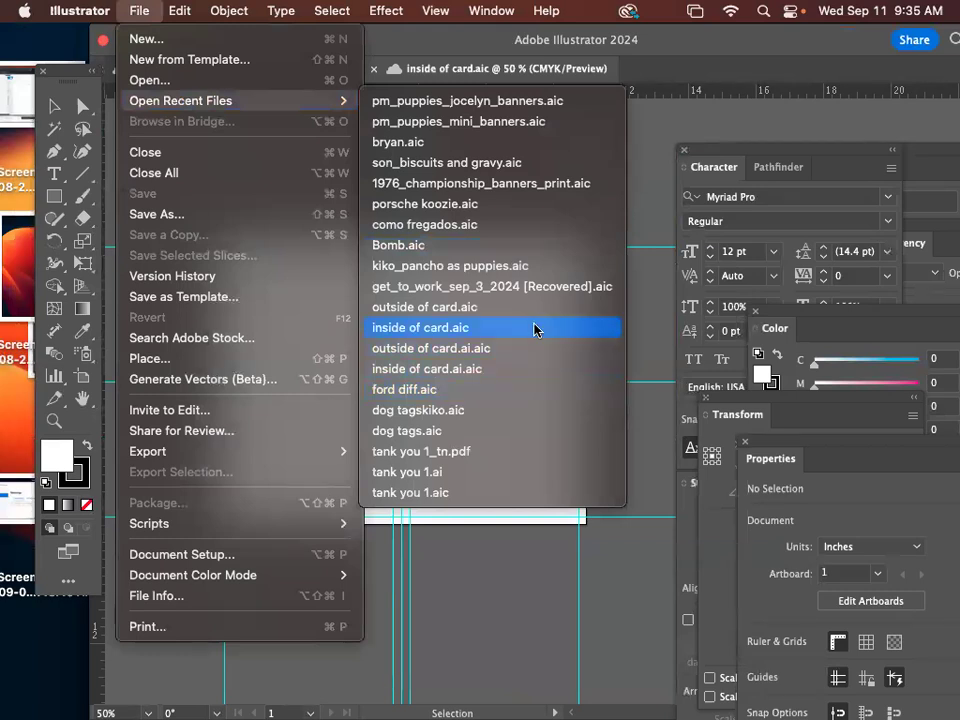
left_click(537, 330)
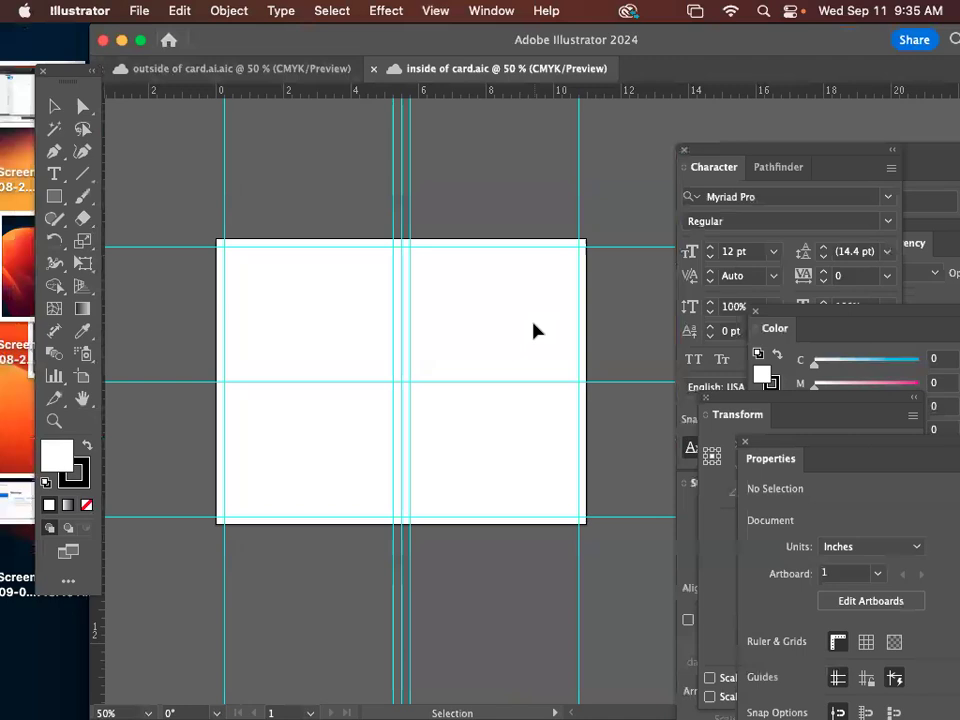
left_click(140, 11)
mouse_move(140, 100)
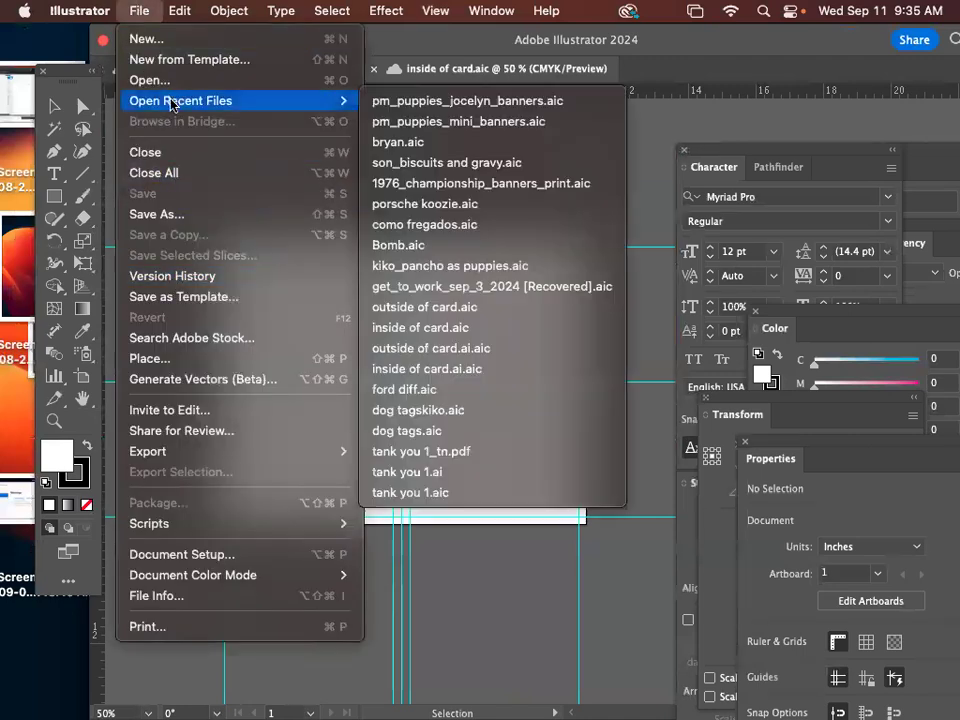
left_click(509, 369)
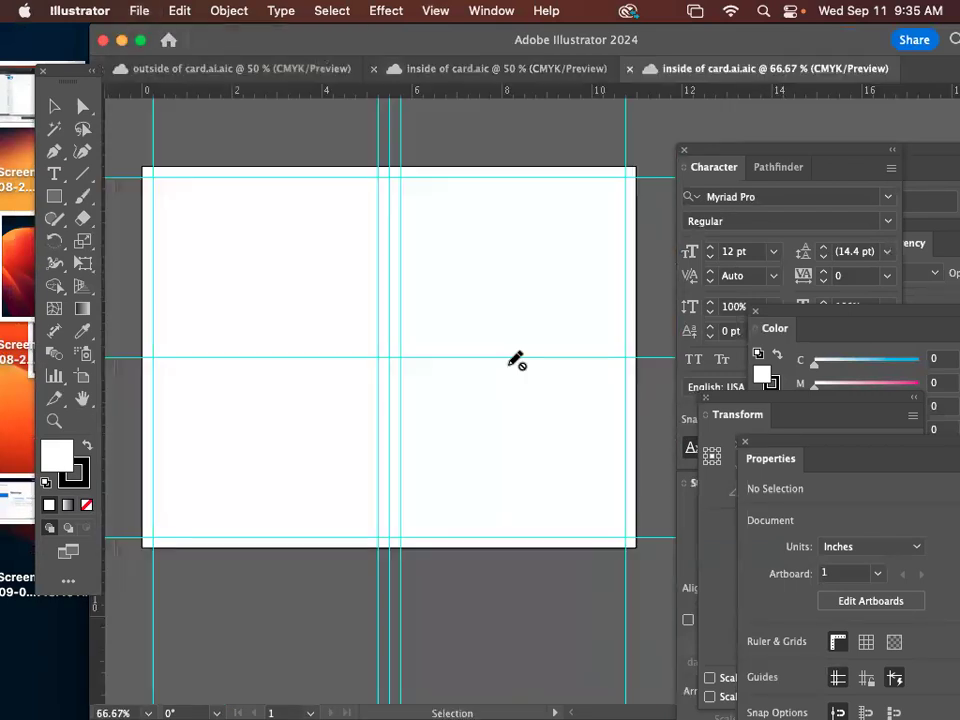
key("a")
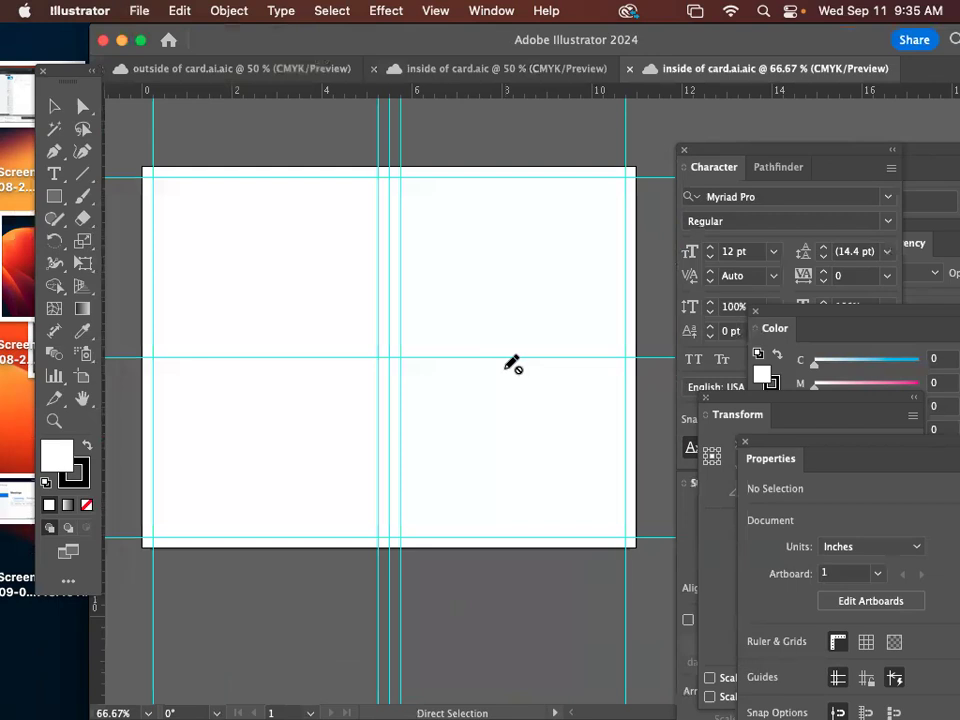
key("super+w")
key("super+w")
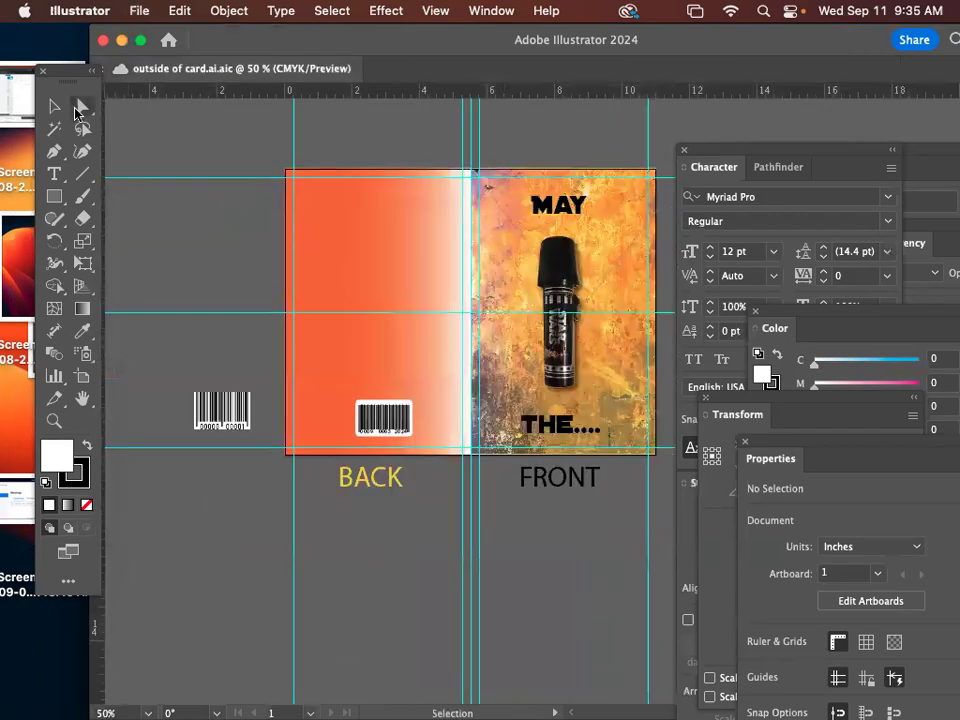
Start a Finder search of This Mac for 'inside' and scroll the results
left_click(55, 36)
key("super+f")
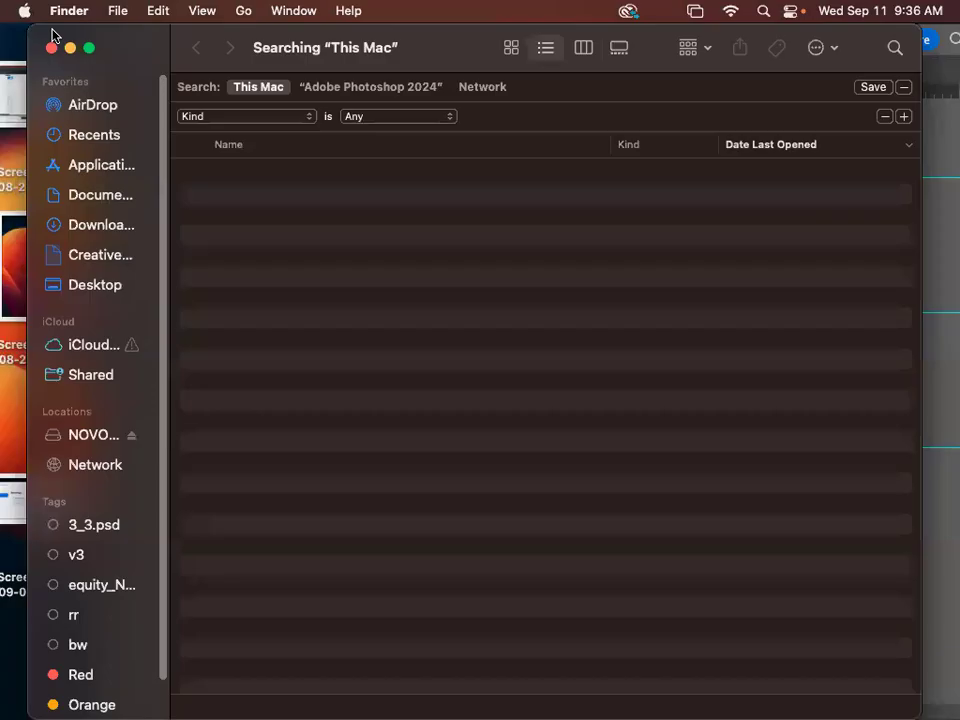
type("si")
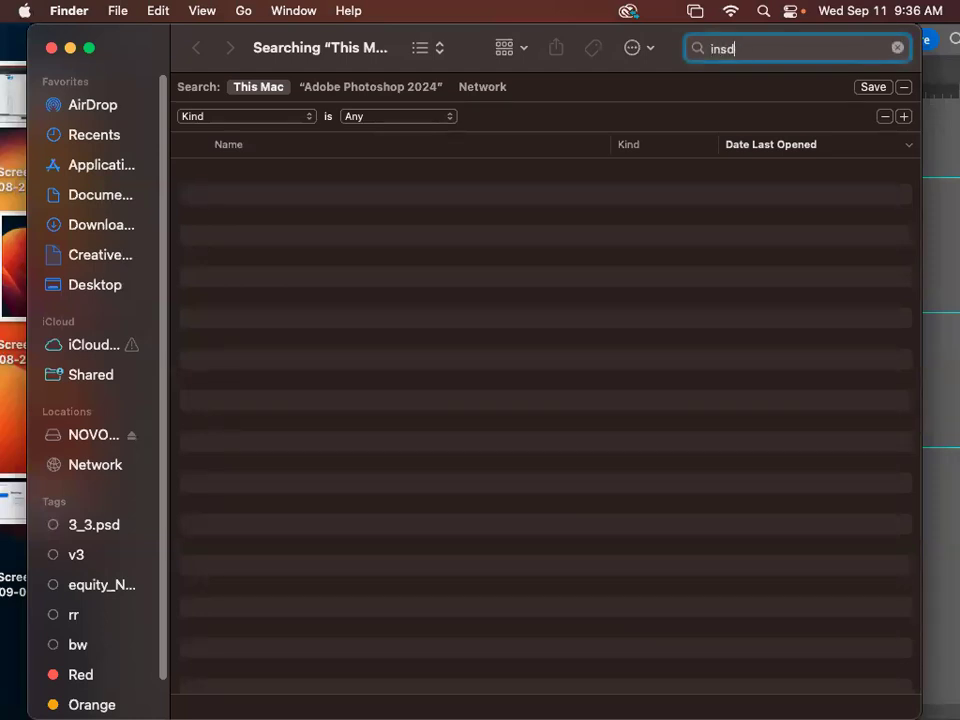
key("BackSpace")
type("id")
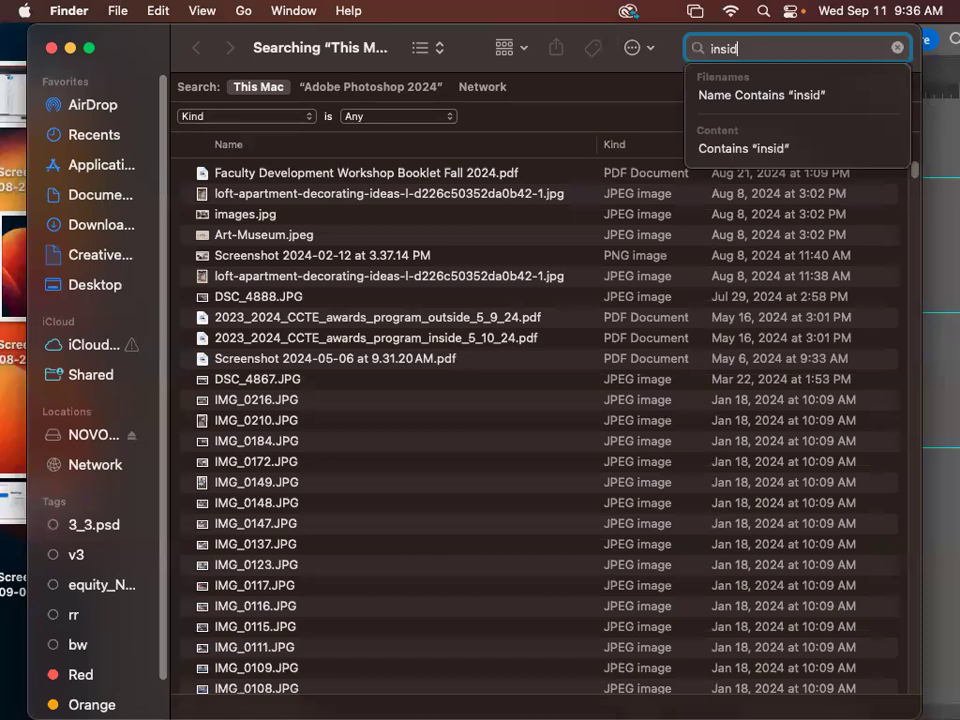
type("e")
scroll(443, 286, "down", 15)
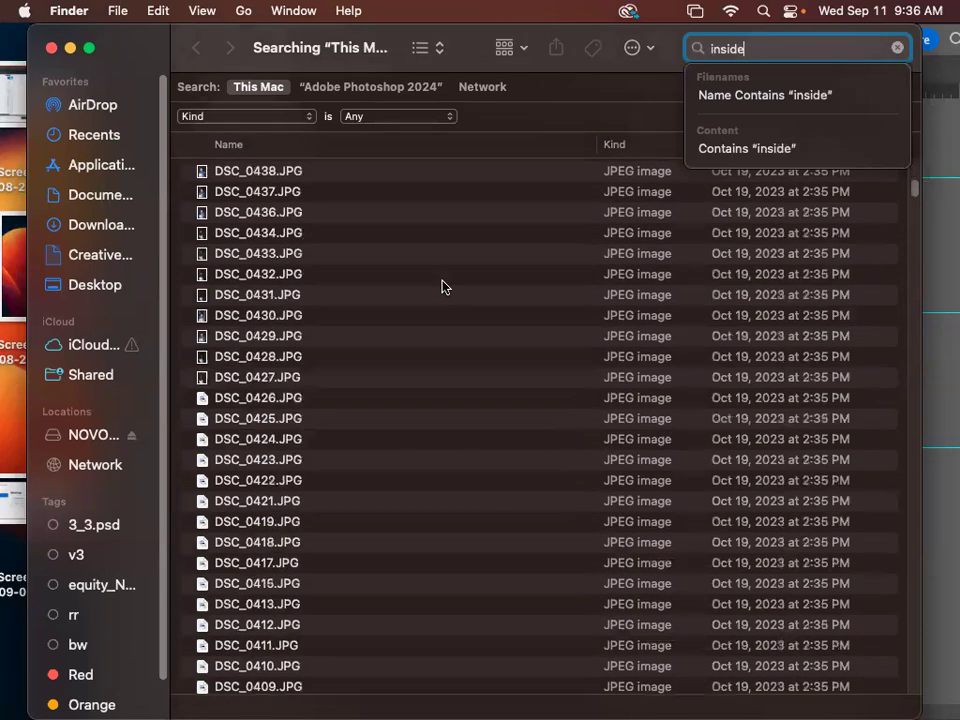
scroll(443, 286, "down", 15)
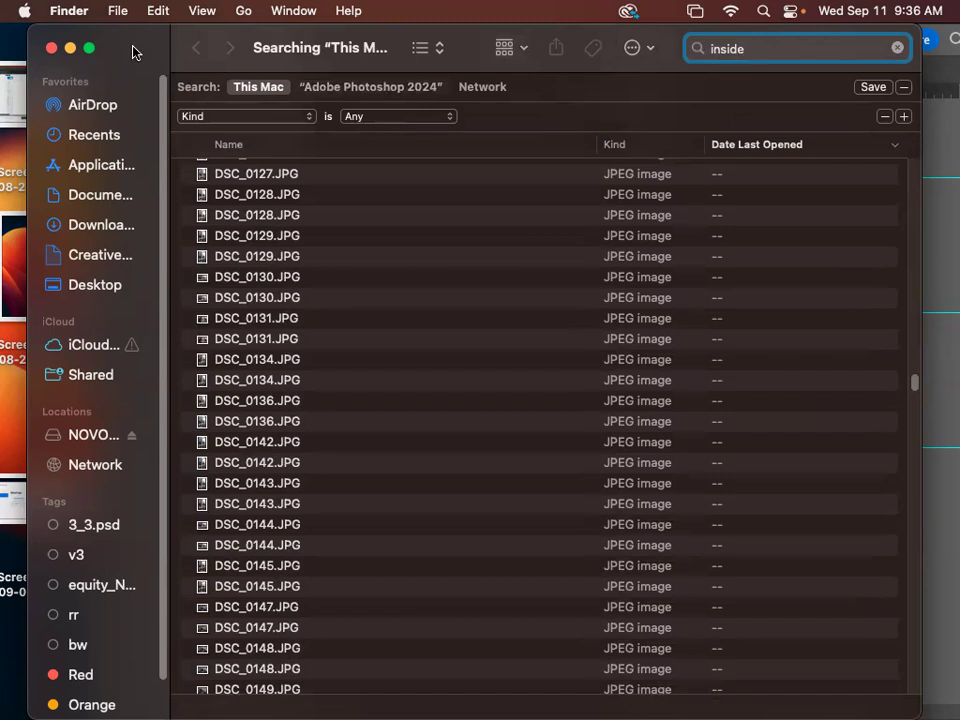
Refine the search term to 'inside card' and look through the matching results
type("_card")
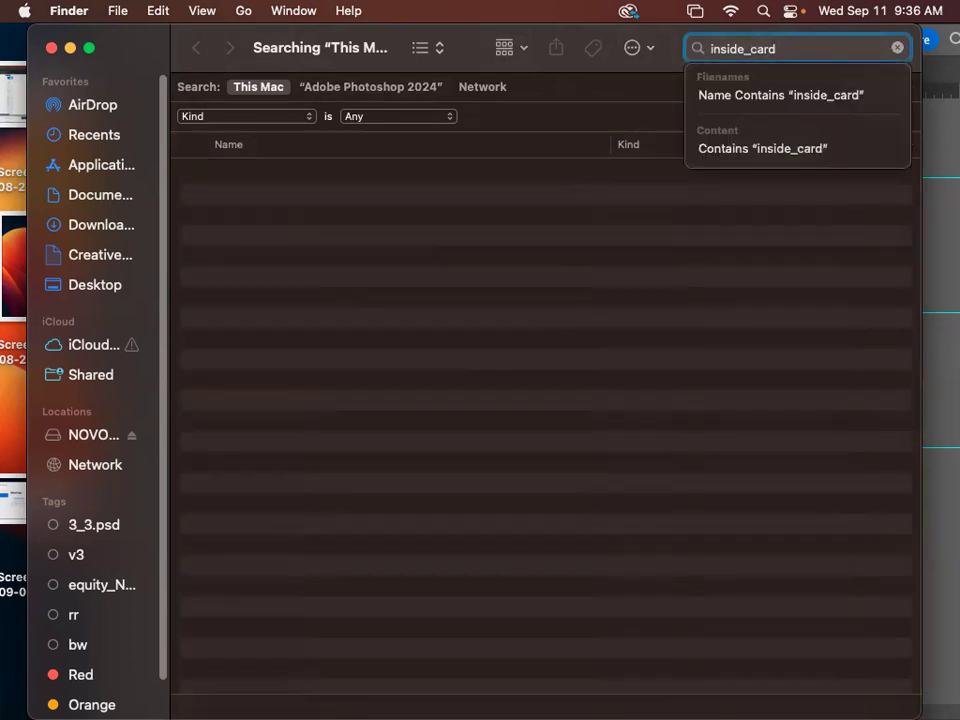
key("BackSpace")
key("BackSpace")
key("BackSpace")
key("BackSpace")
key("BackSpace")
key("BackSpace")
type("c")
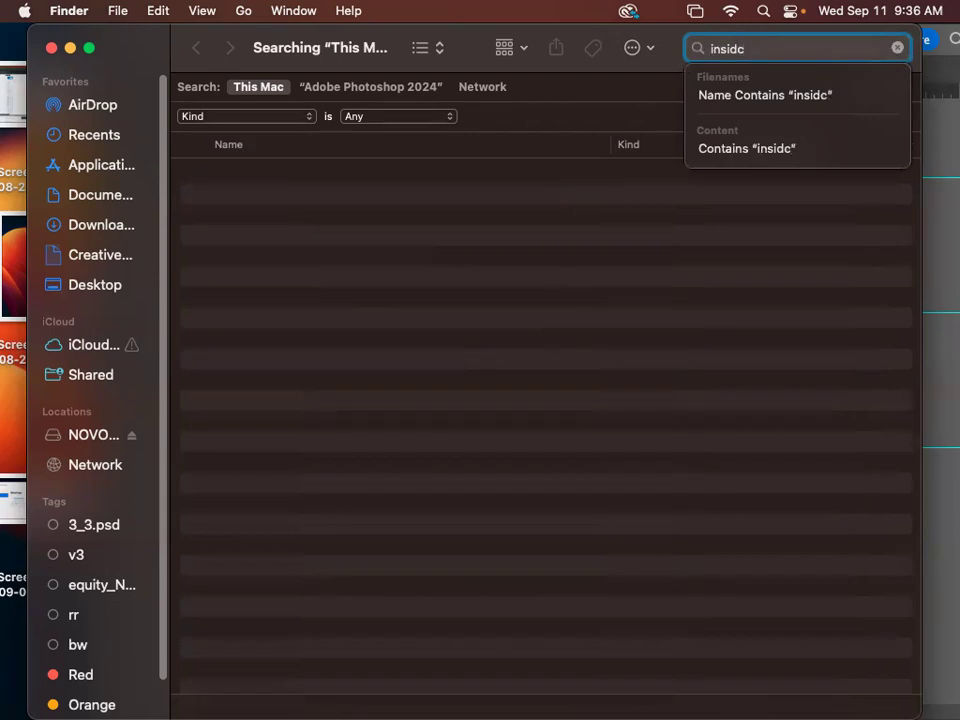
type("ard")
key("BackSpace")
key("BackSpace")
key("BackSpace")
key("BackSpace")
type("e")
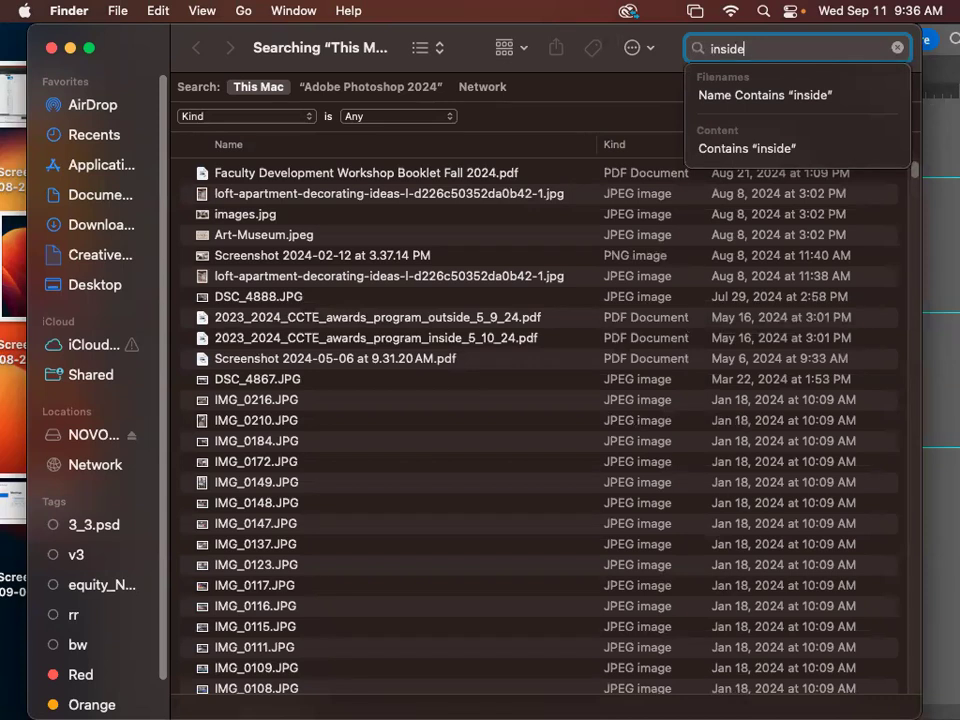
type(" card")
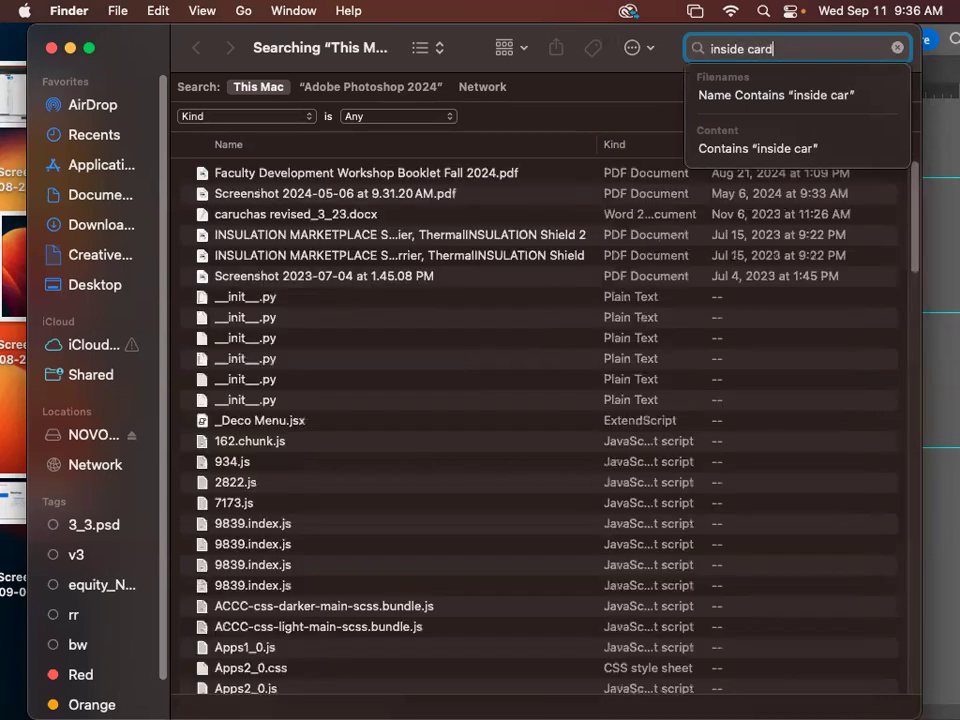
scroll(472, 472, "down", 20)
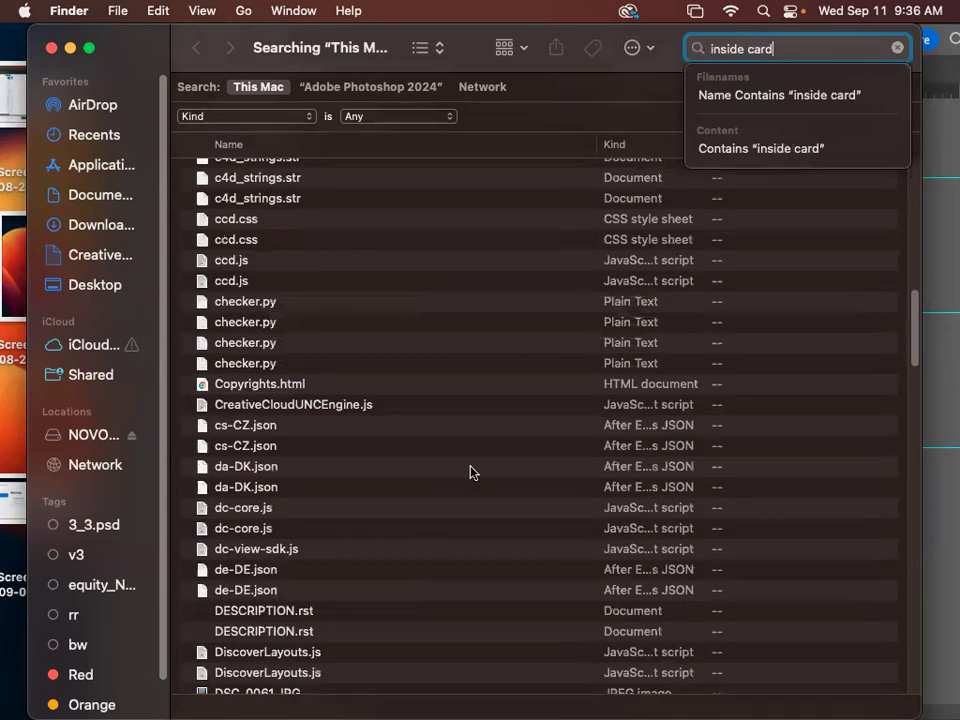
scroll(470, 470, "down", 20)
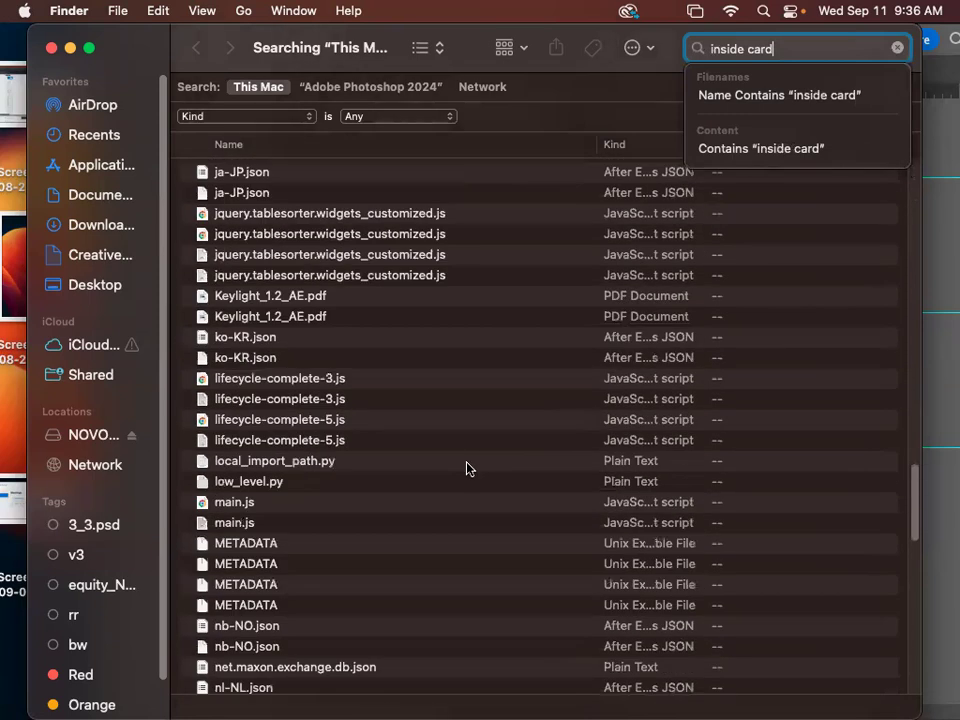
scroll(461, 467, "up", 20)
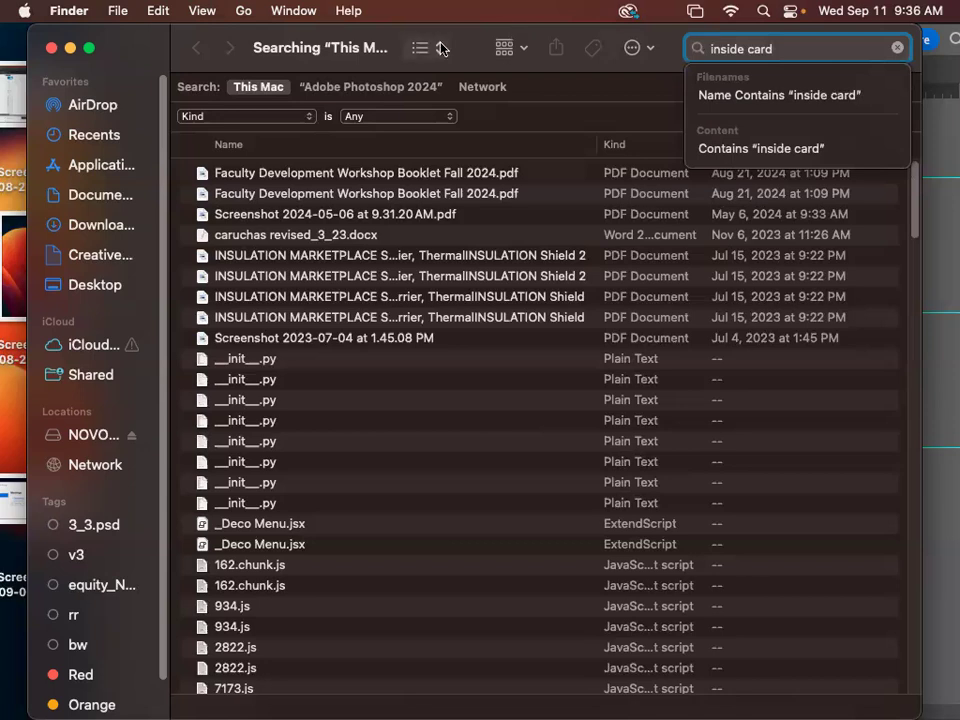
left_click(125, 46)
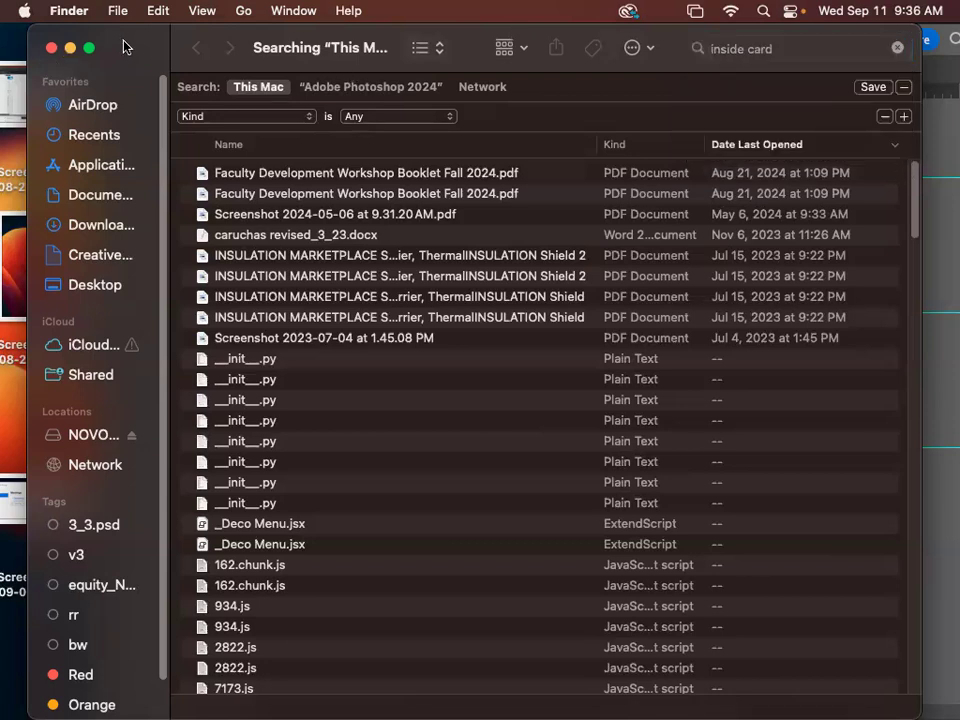
left_click_drag(125, 46, 120, 40)
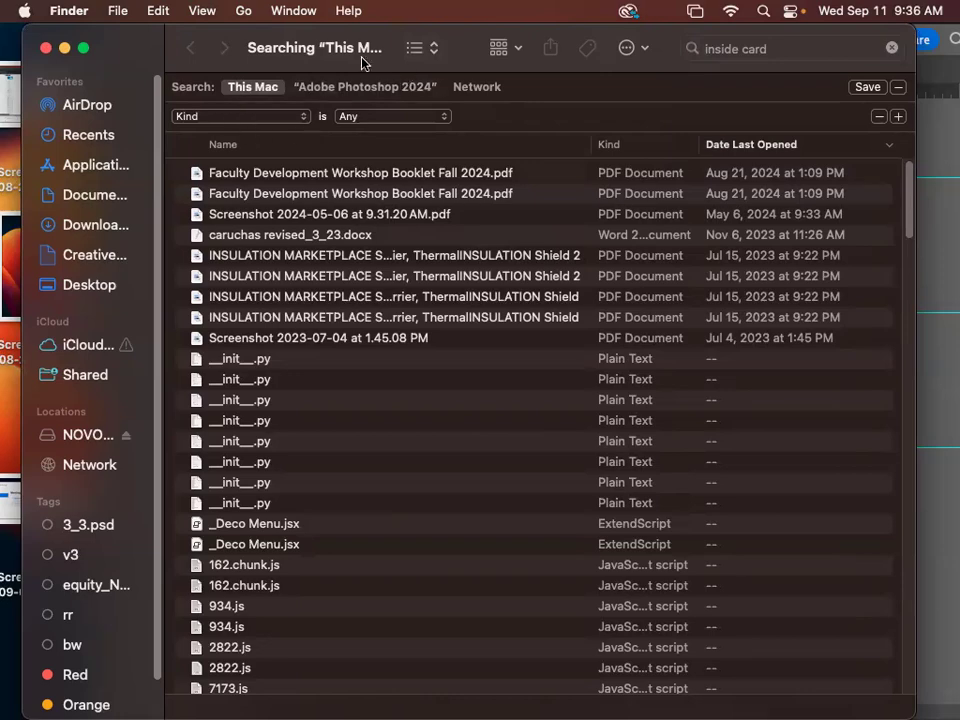
Close the Finder search and open Illustrator's Open dialog on Creative Cloud Files
left_click(45, 48)
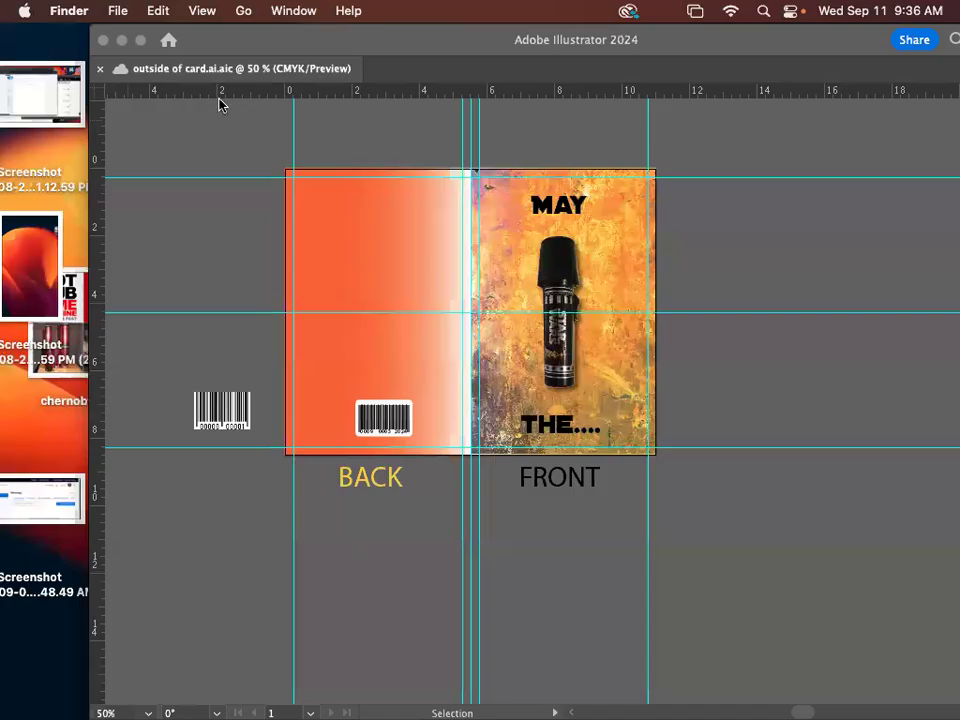
left_click(163, 83)
left_click(139, 10)
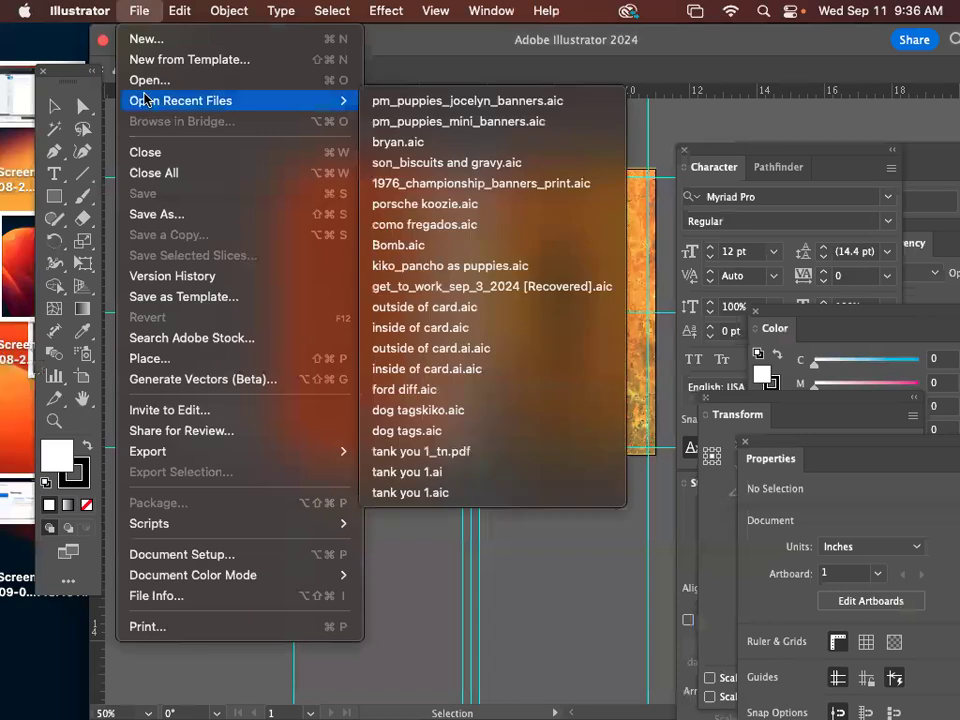
left_click(148, 80)
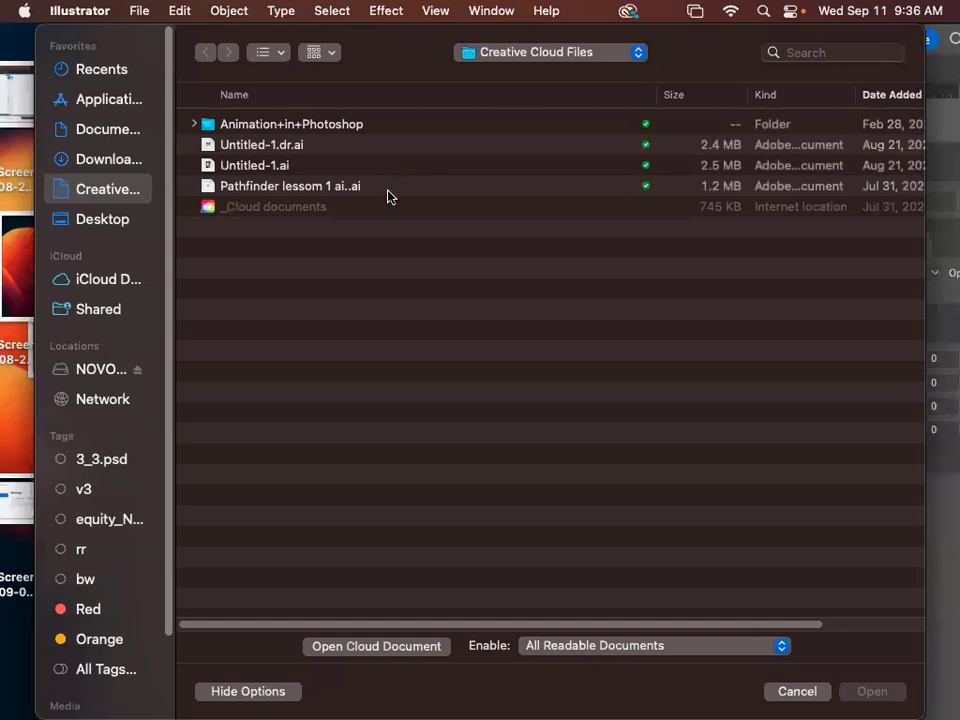
left_click(527, 55)
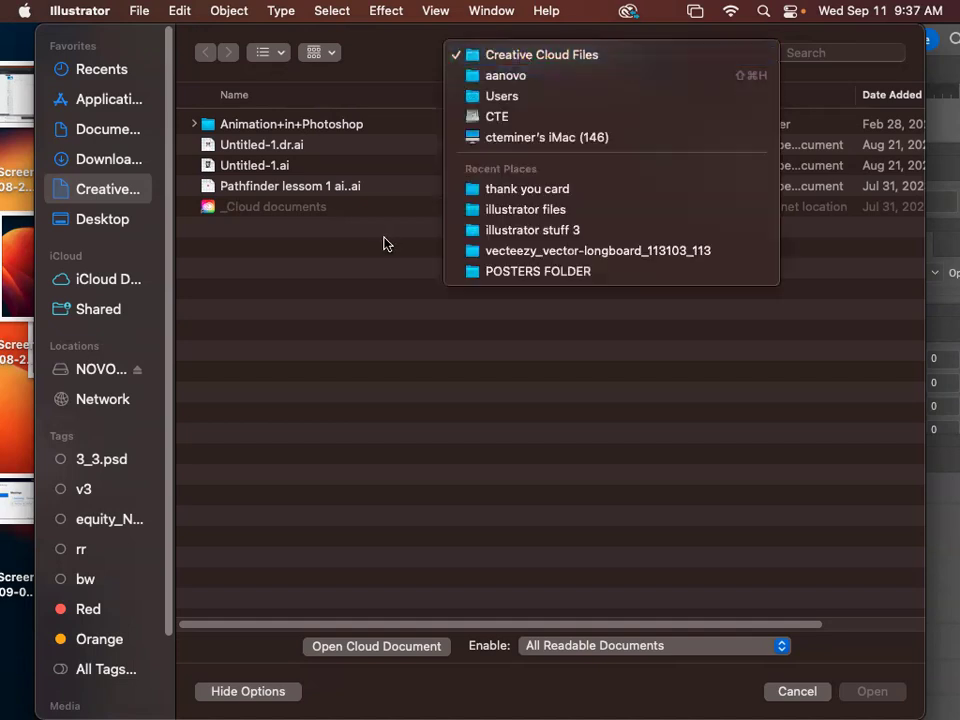
left_click(427, 494)
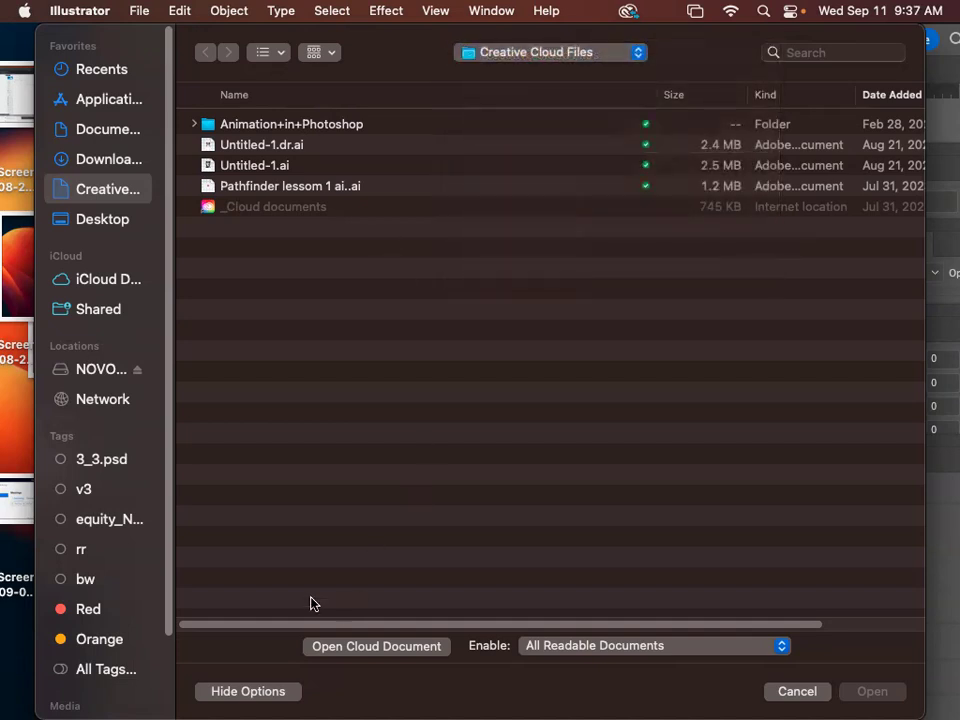
Switch to Creative Cloud documents and scroll through the saved files
left_click(360, 648)
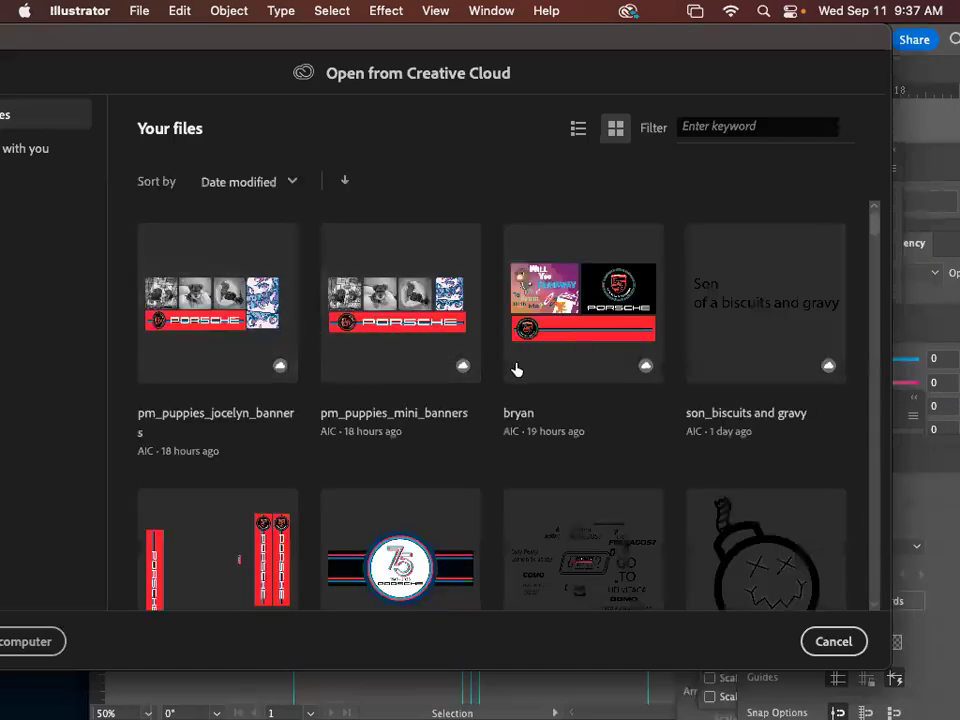
scroll(700, 391, "down", 10)
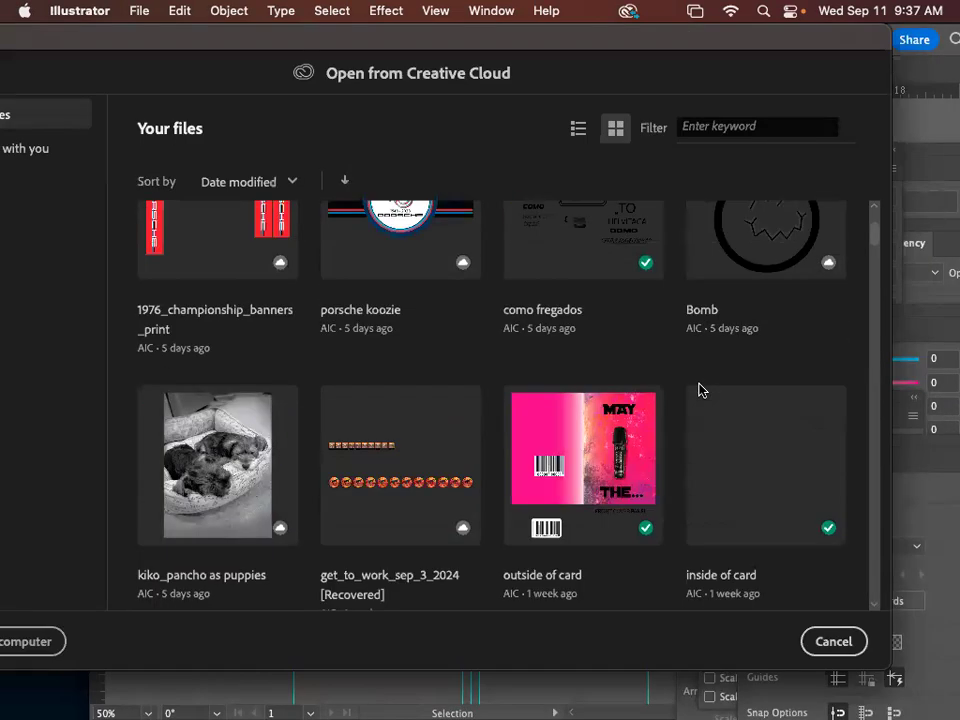
scroll(700, 391, "up", 5)
scroll(700, 391, "down", 8)
scroll(700, 391, "down", 15)
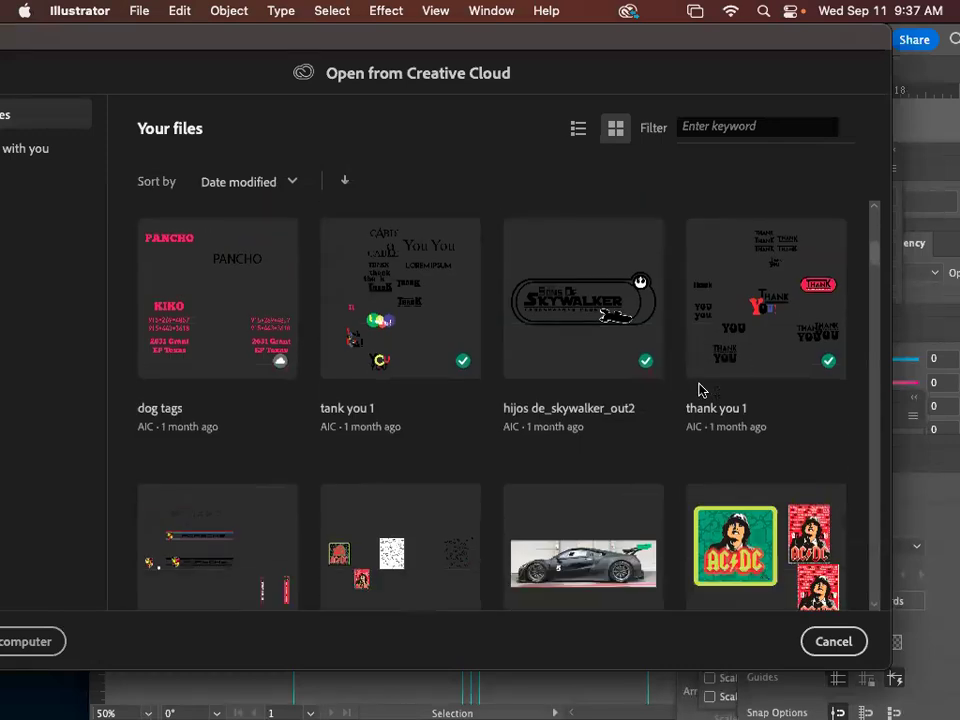
scroll(700, 391, "down", 10)
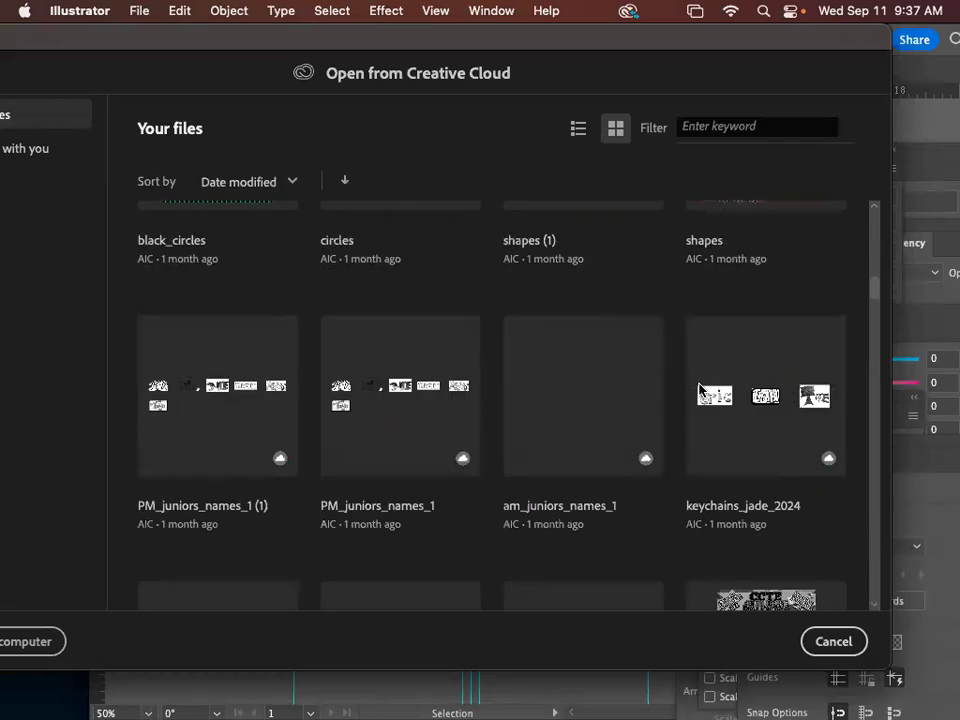
scroll(700, 391, "up", 15)
scroll(700, 391, "down", 8)
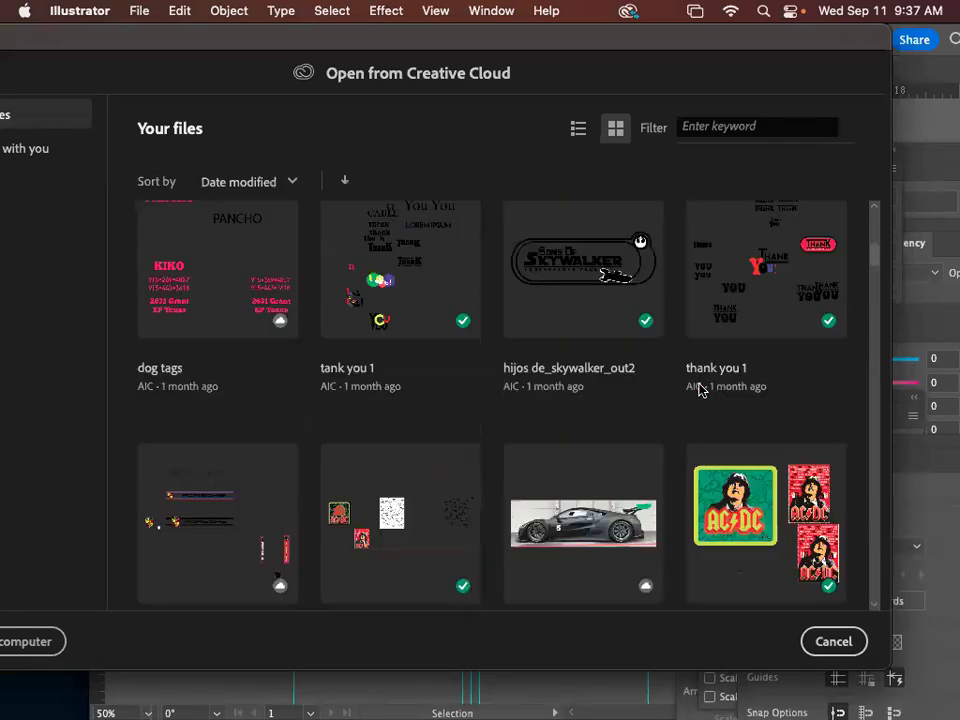
scroll(700, 391, "up", 4)
scroll(700, 391, "down", 10)
scroll(699, 391, "down", 2)
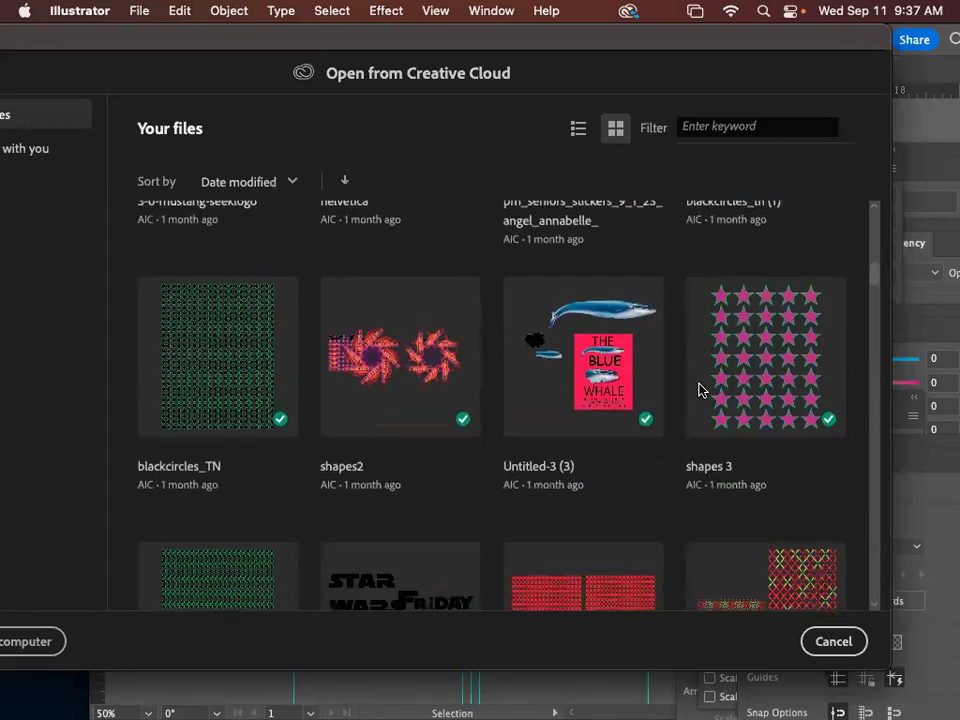
scroll(699, 391, "down", 19)
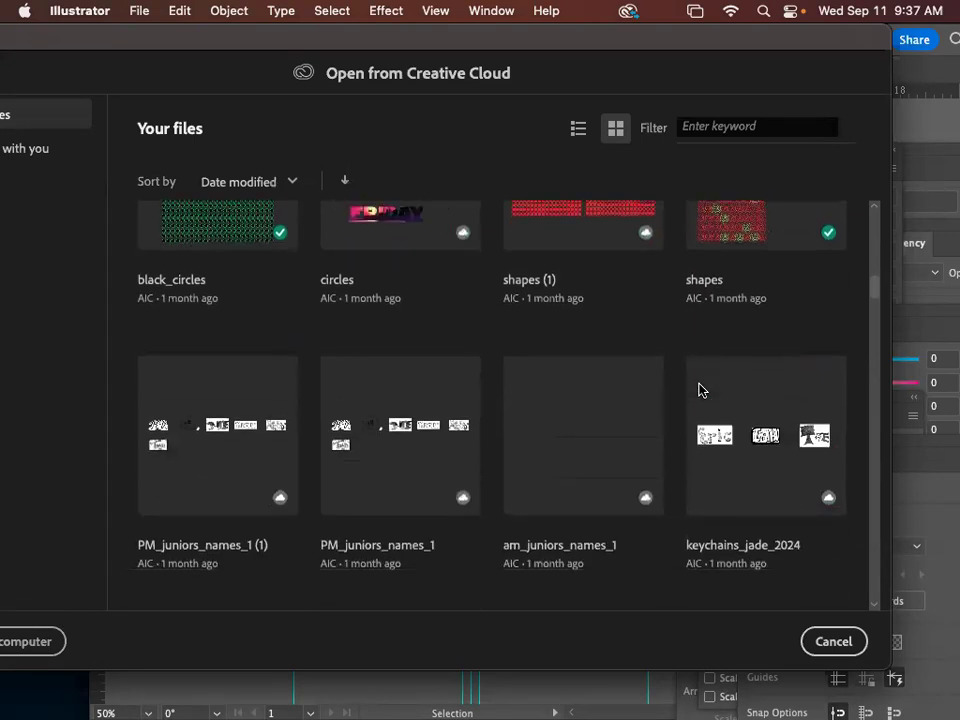
scroll(699, 391, "down", 20)
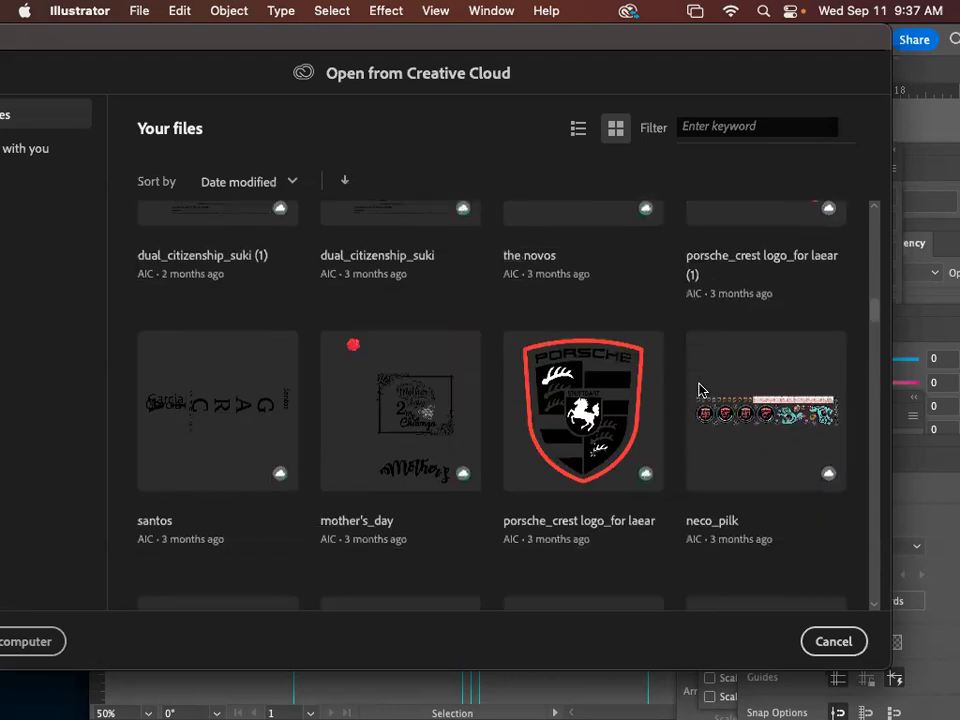
scroll(700, 391, "up", 20)
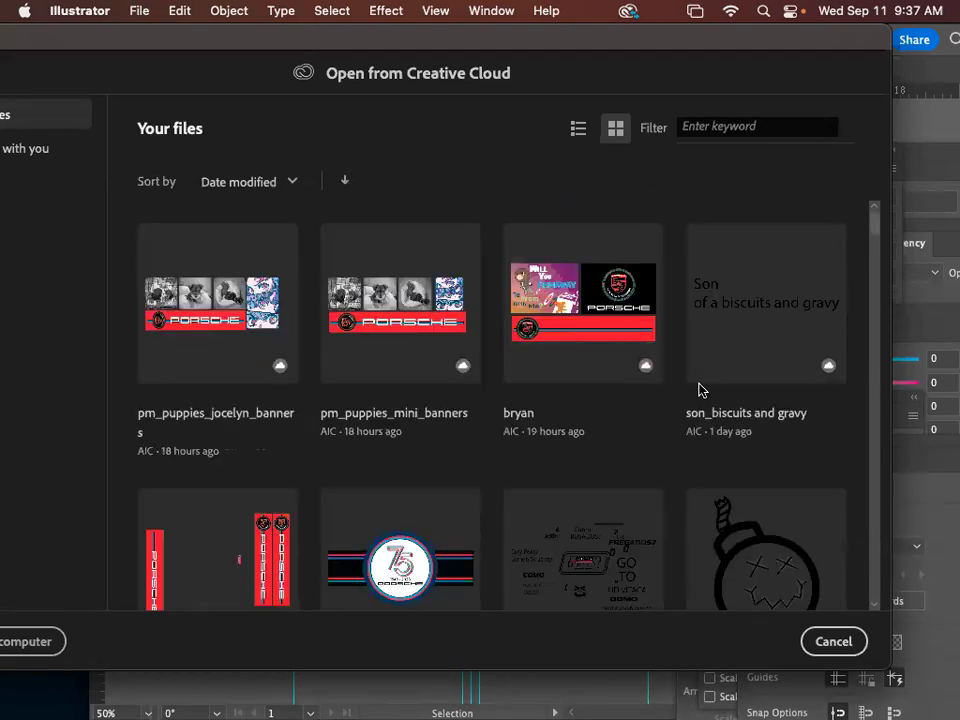
Filter the cloud files by 'inside' and open inside of card.ai
left_click(734, 133)
type("inside")
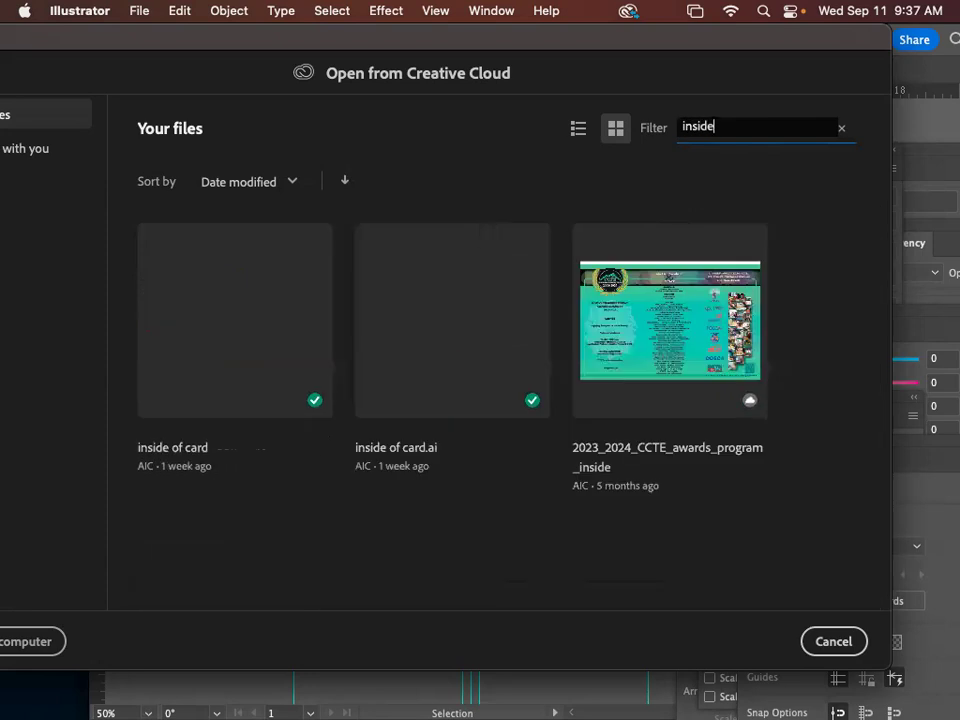
double_click(422, 378)
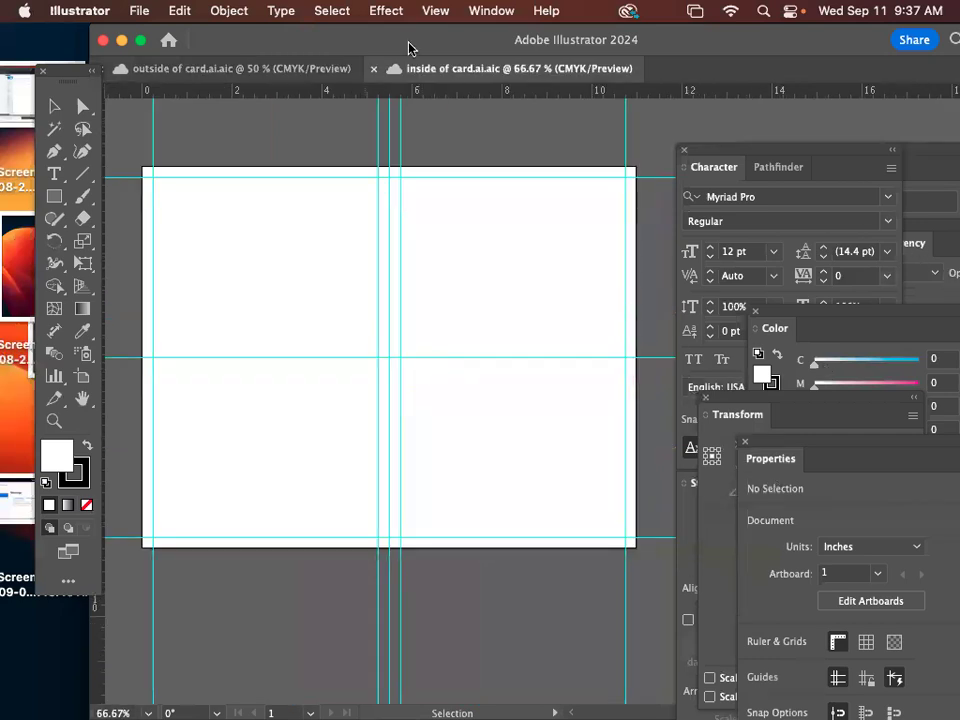
Show the Layers panel from the Window menu and float it
left_click(491, 10)
mouse_move(521, 703)
left_click(515, 493)
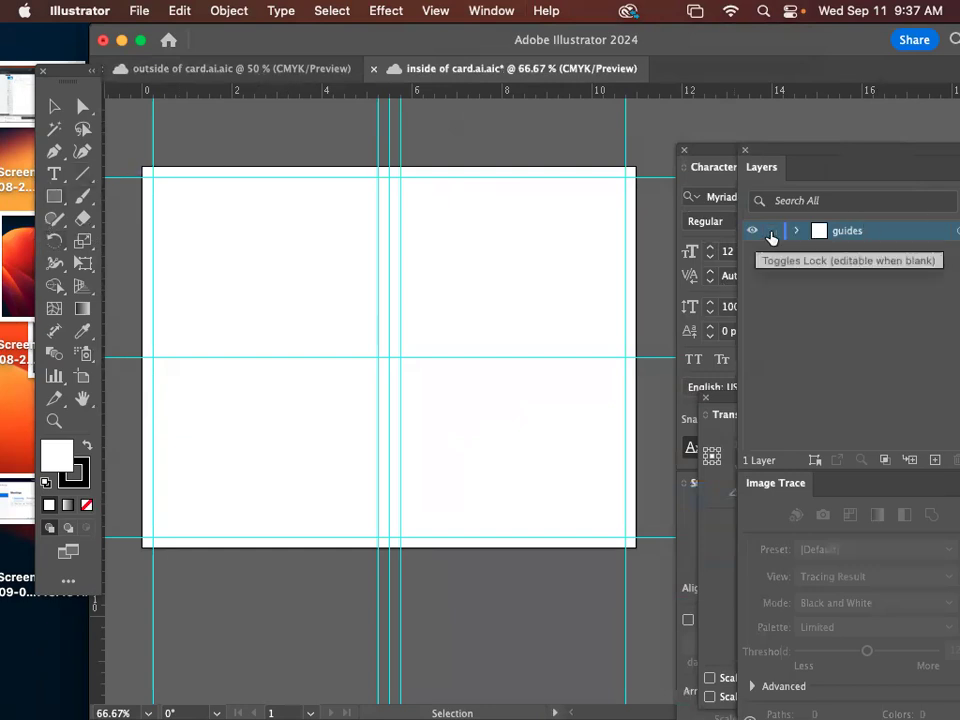
left_click_drag(834, 180, 707, 131)
Create a new layer named 'background color'
left_click(866, 148)
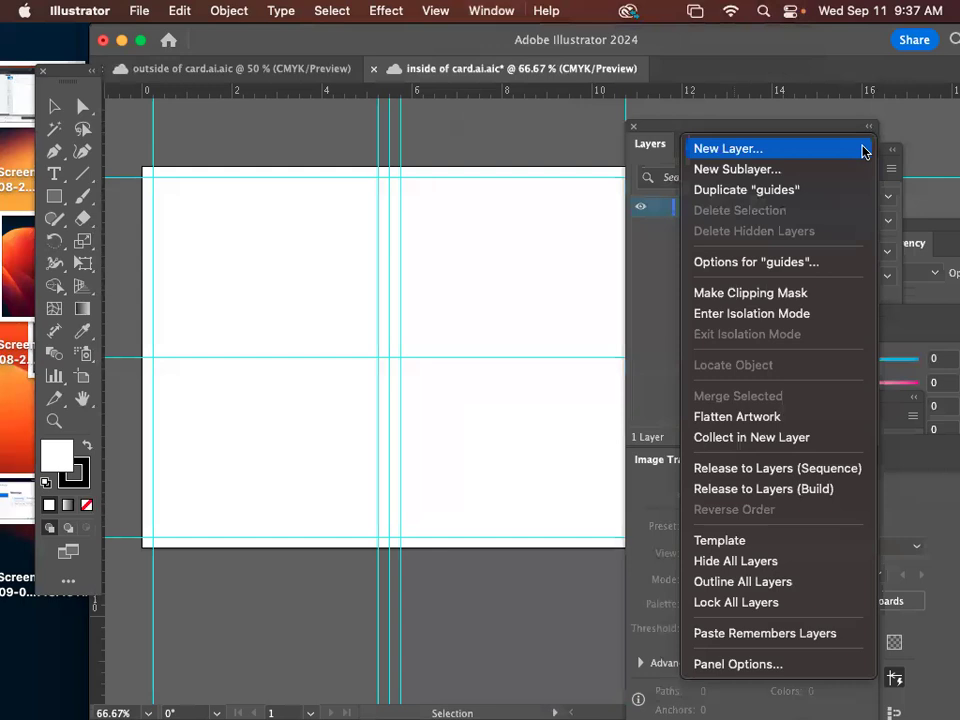
left_click(846, 150)
left_click_drag(667, 145, 762, 135)
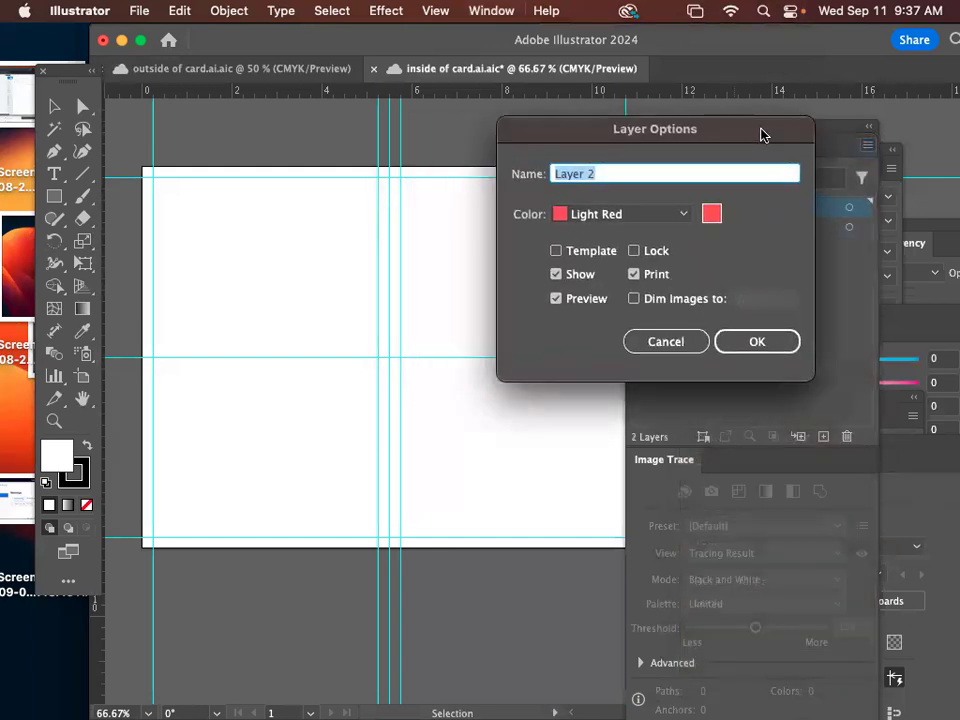
type("bacrou")
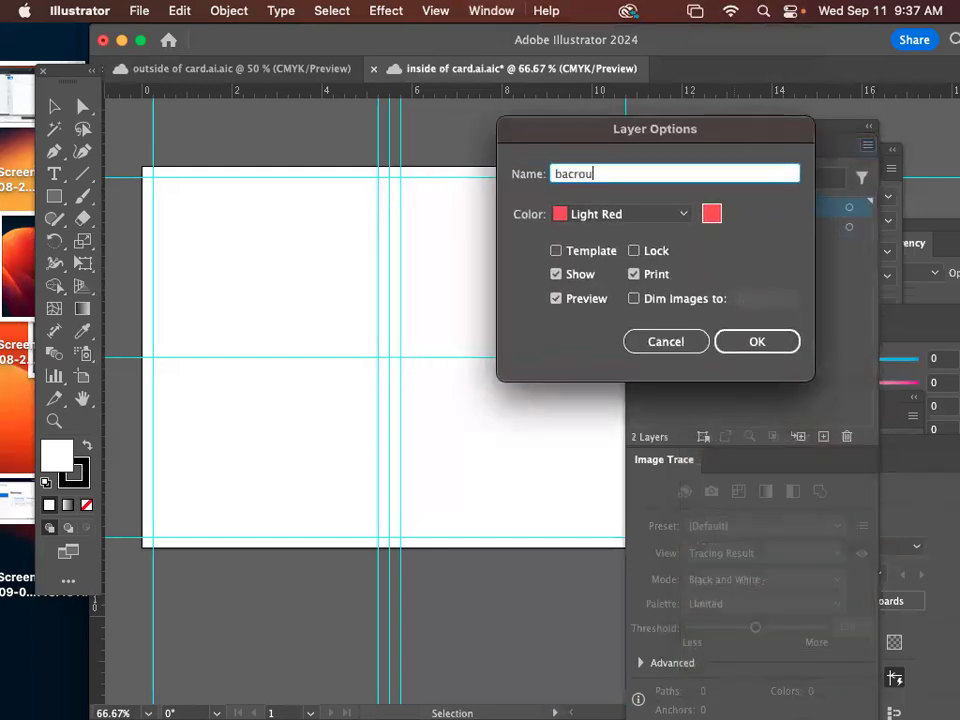
key("BackSpace")
key("BackSpace")
key("BackSpace")
type("kgtor")
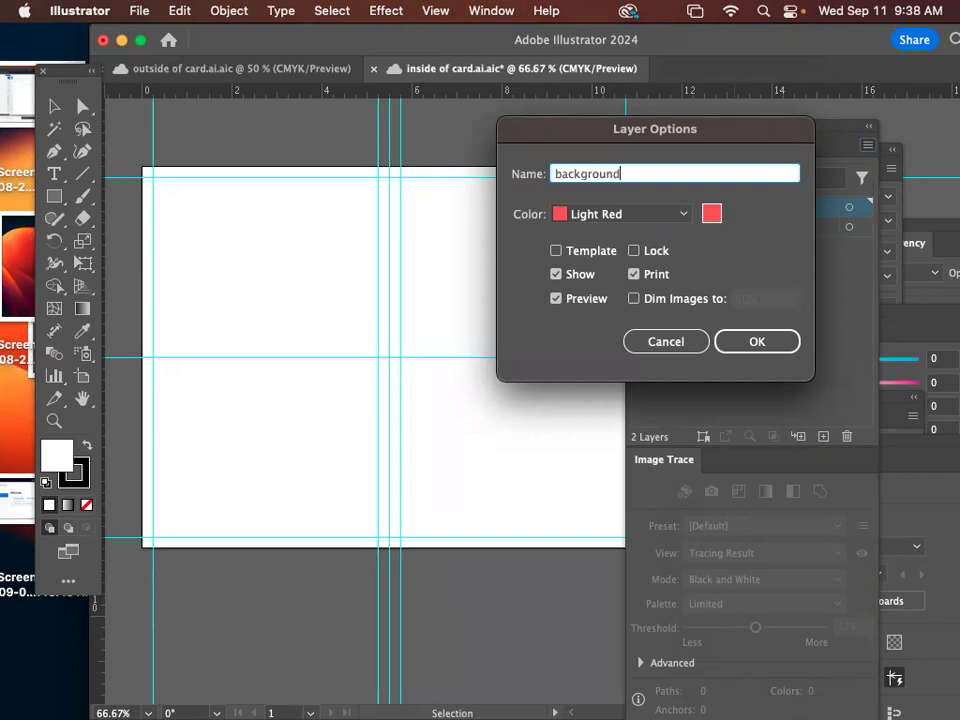
type("r")
key("Return")
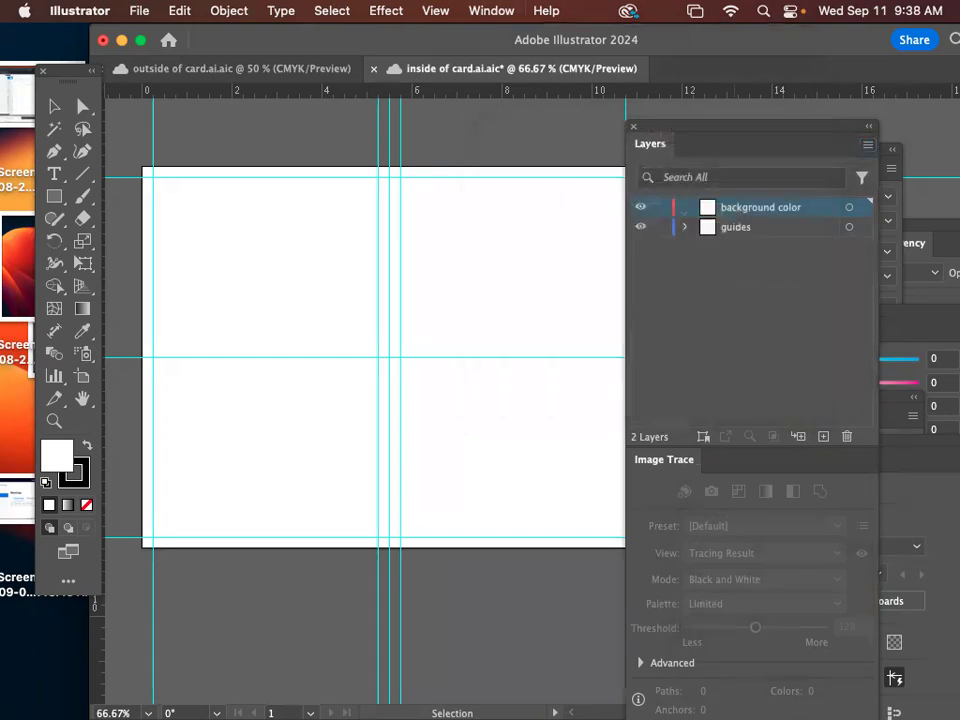
Draw a bright red filled rectangle covering the card artboard
left_click(55, 197)
left_click(58, 199)
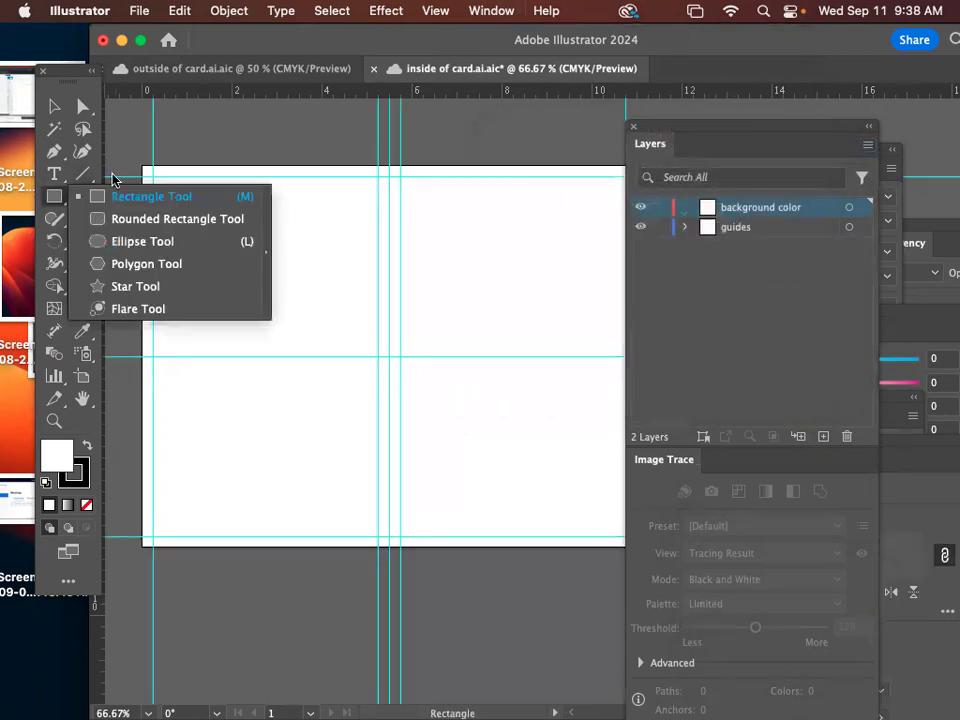
left_click(114, 197)
left_click(274, 420)
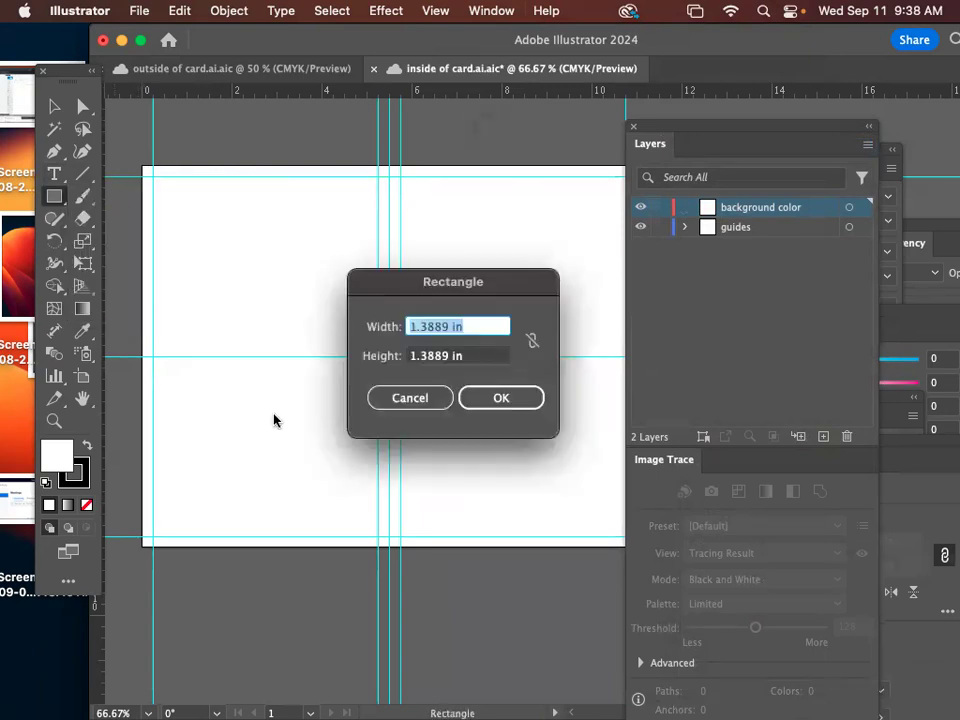
key("Escape")
key("v")
double_click(57, 456)
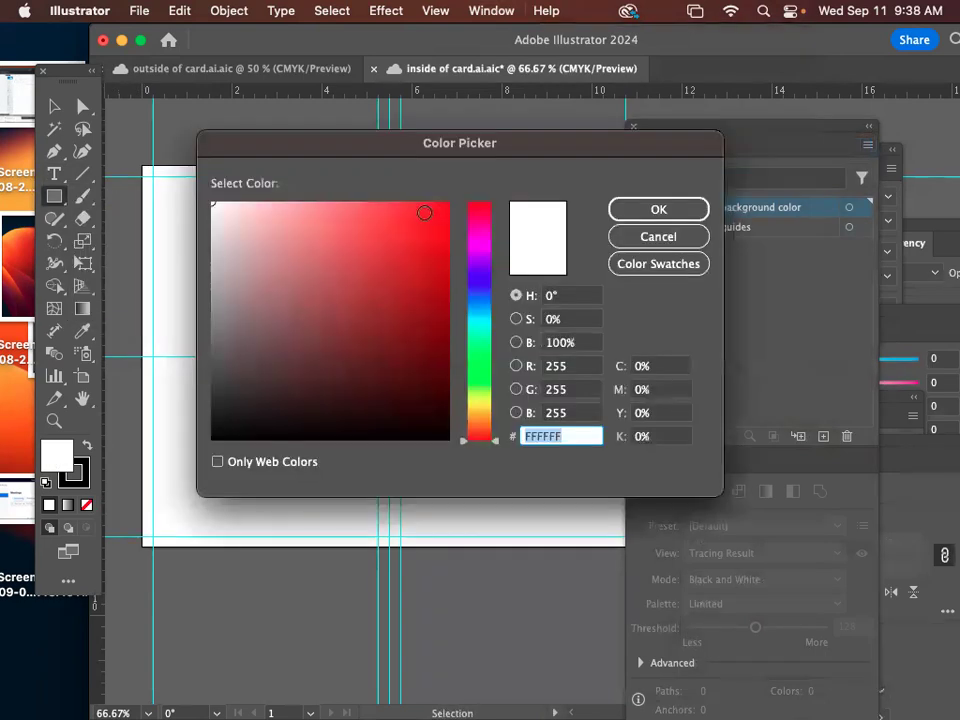
left_click(396, 210)
left_click(658, 209)
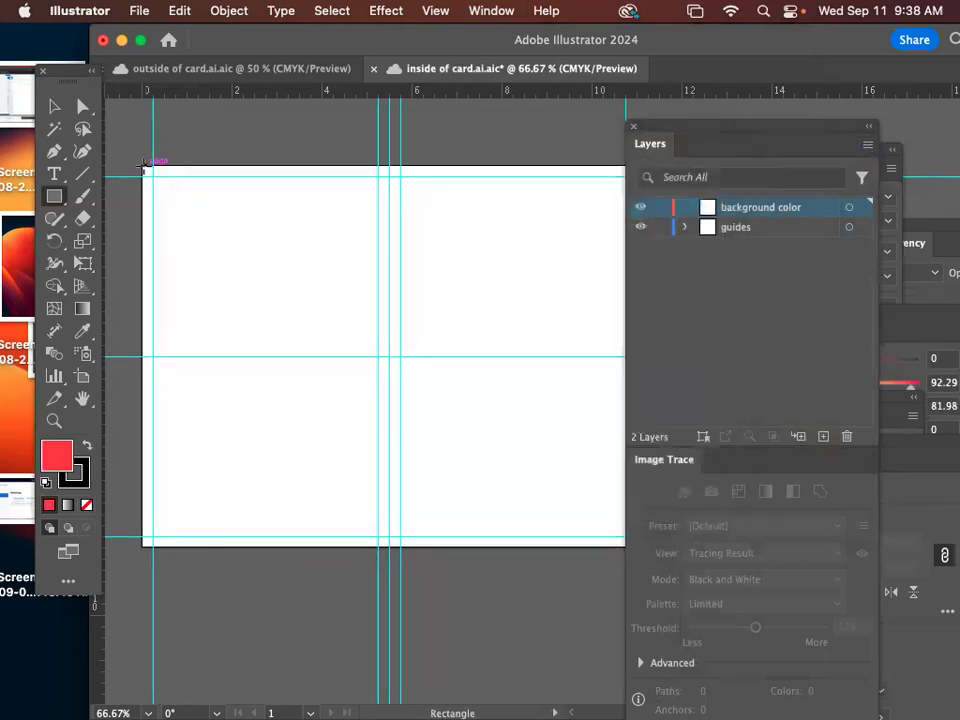
left_click_drag(140, 162, 667, 546)
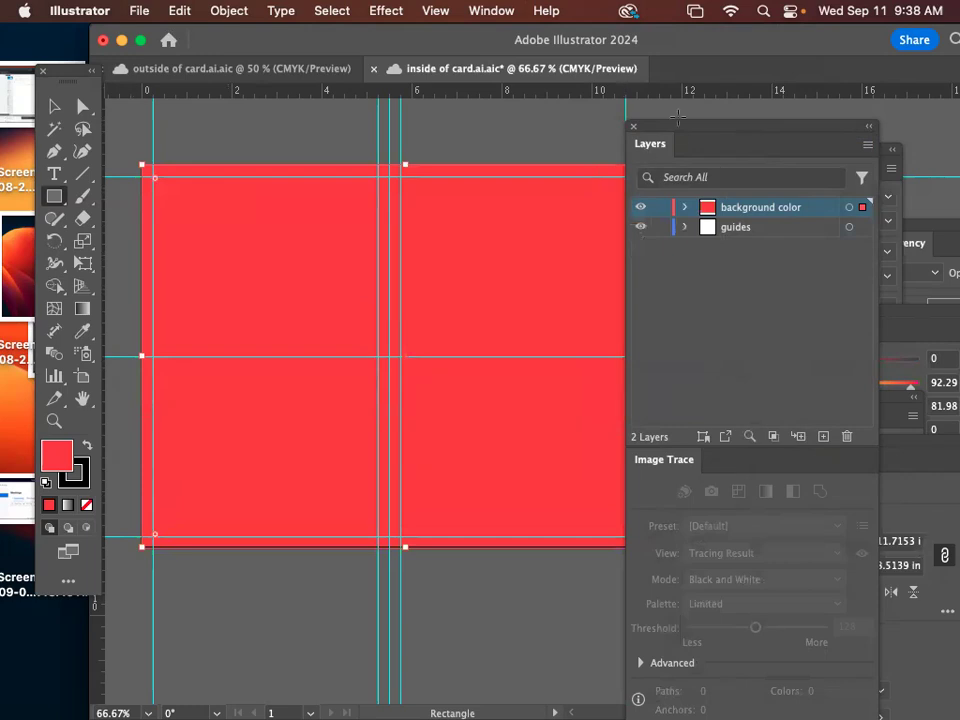
Trim the rectangle to the artboard edge and lock the background color layer
left_click_drag(674, 133, 796, 122)
scroll(611, 216, "right", 2)
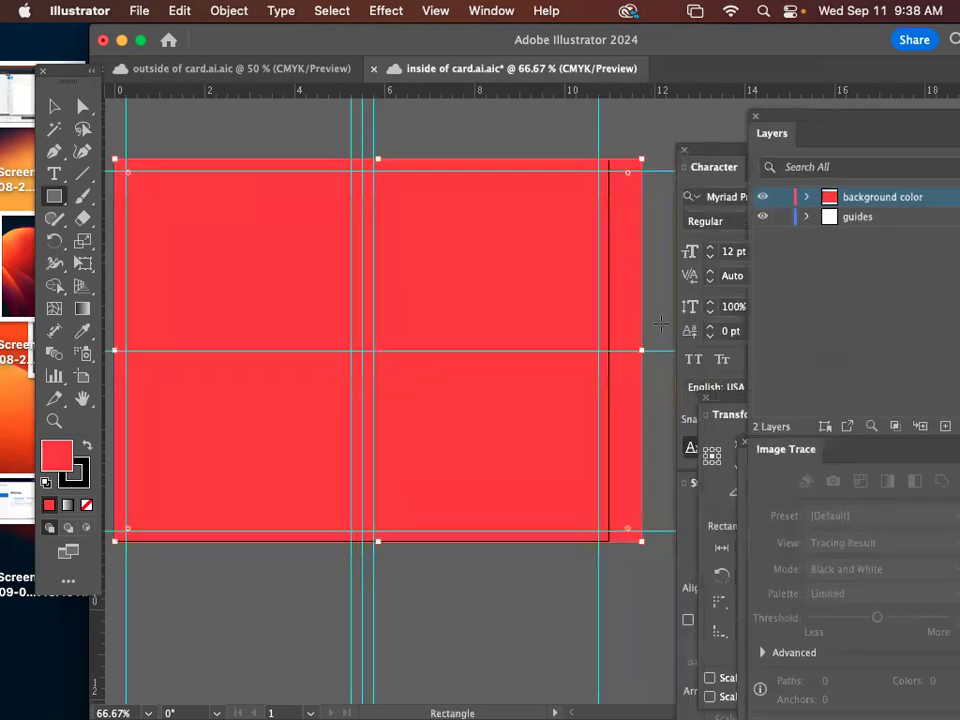
left_click_drag(641, 349, 604, 349)
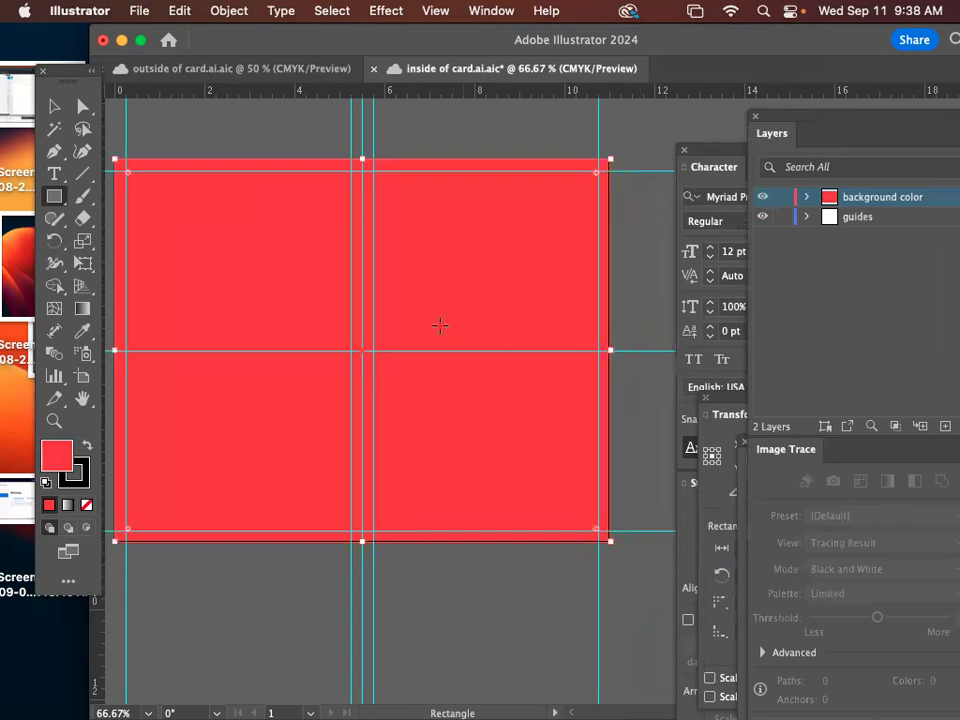
left_click_drag(362, 296, 401, 304)
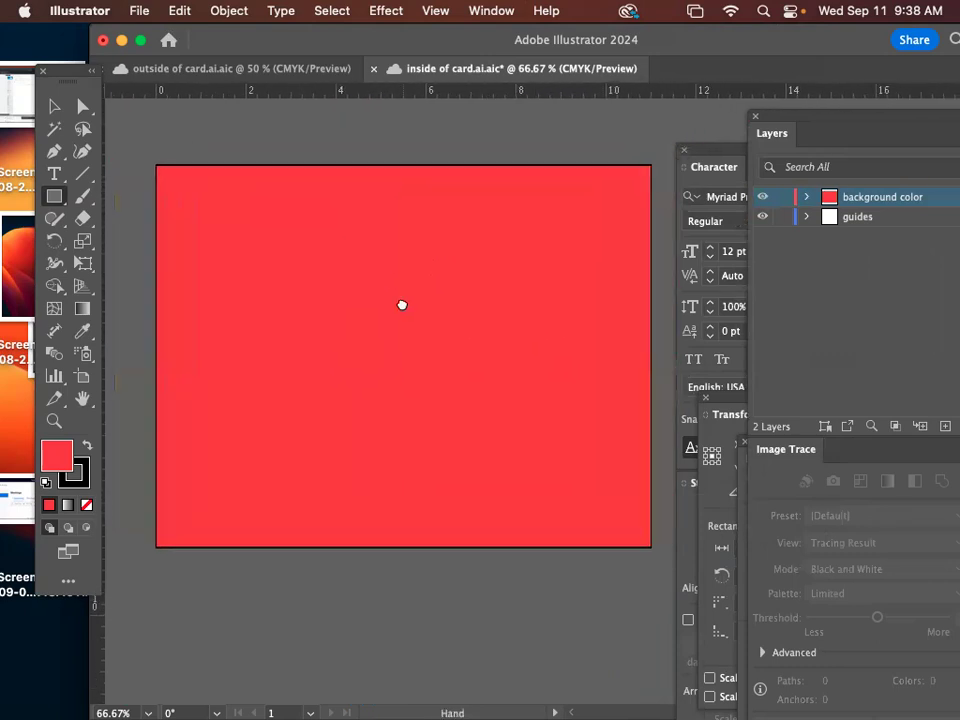
left_click(783, 198)
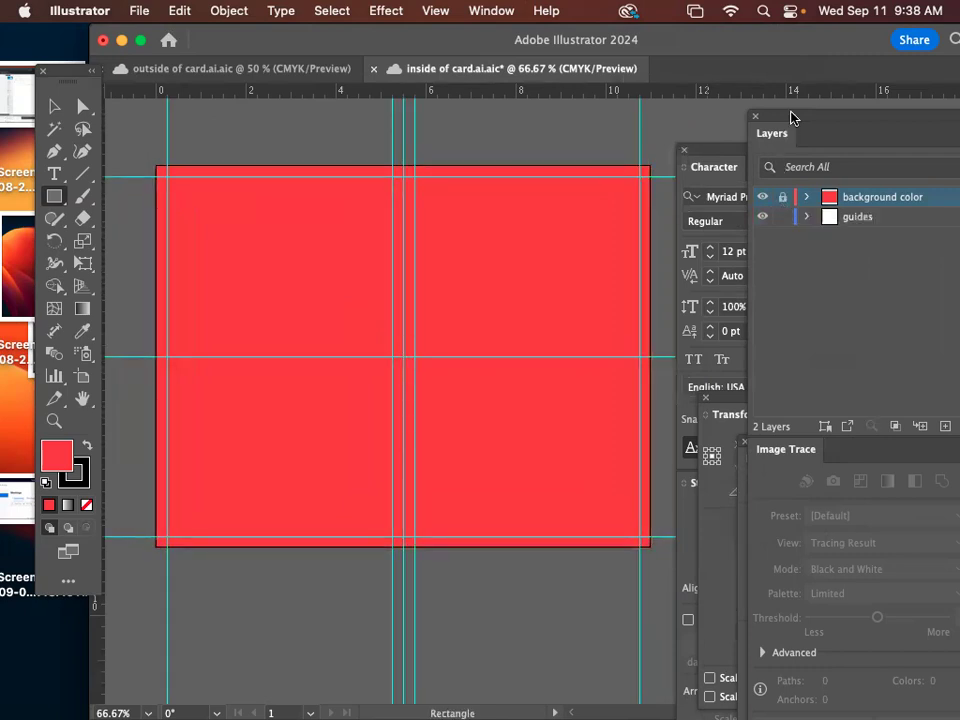
mouse_move(791, 114)
left_mouse_down()
mouse_move(733, 124)
mouse_move(718, 230)
left_mouse_up()
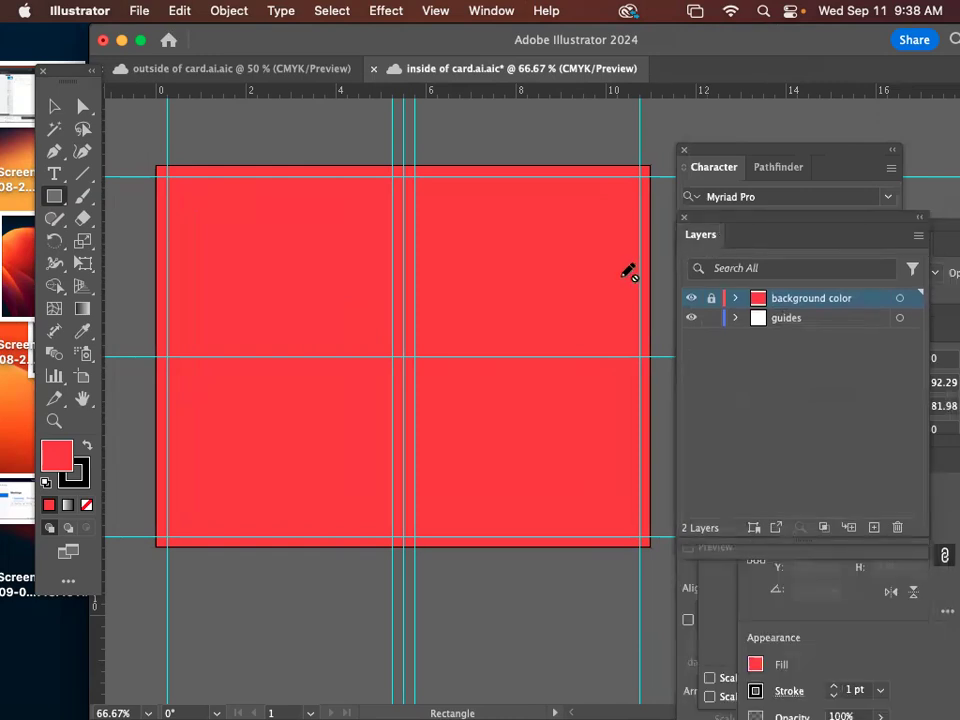
left_click(55, 107)
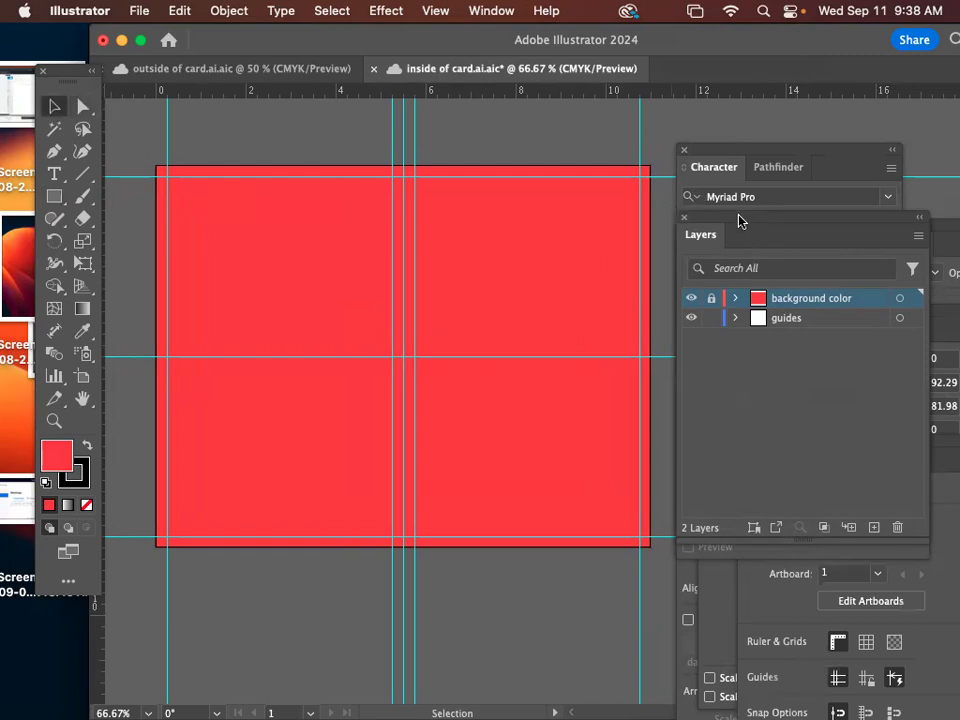
Lock the guides layer and add a new layer named 'thank you'
left_click(709, 318)
left_click(913, 240)
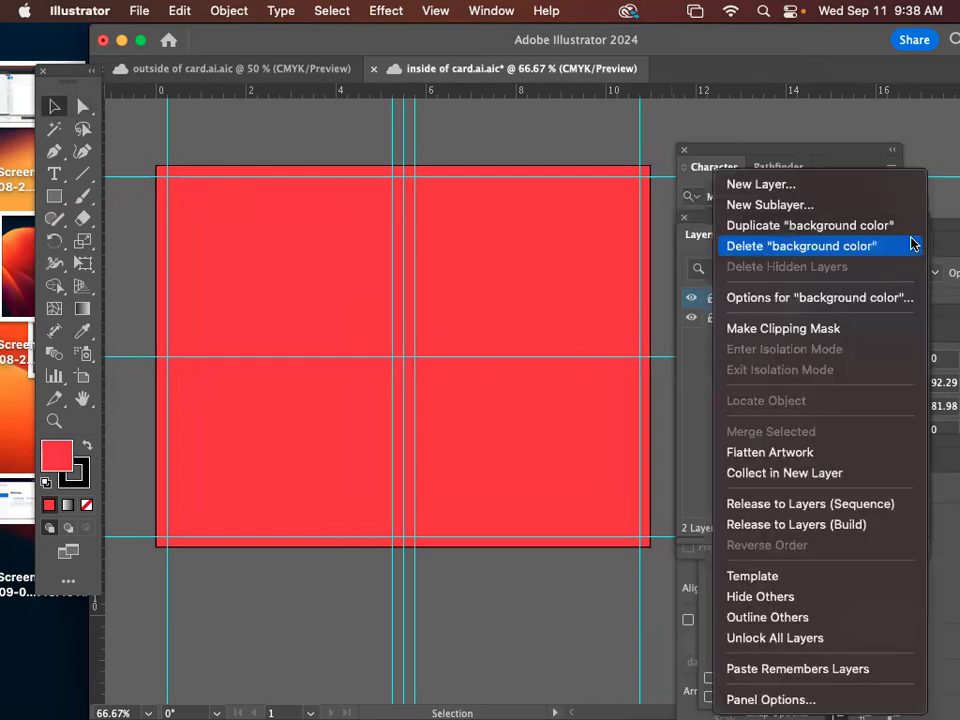
left_click(836, 191)
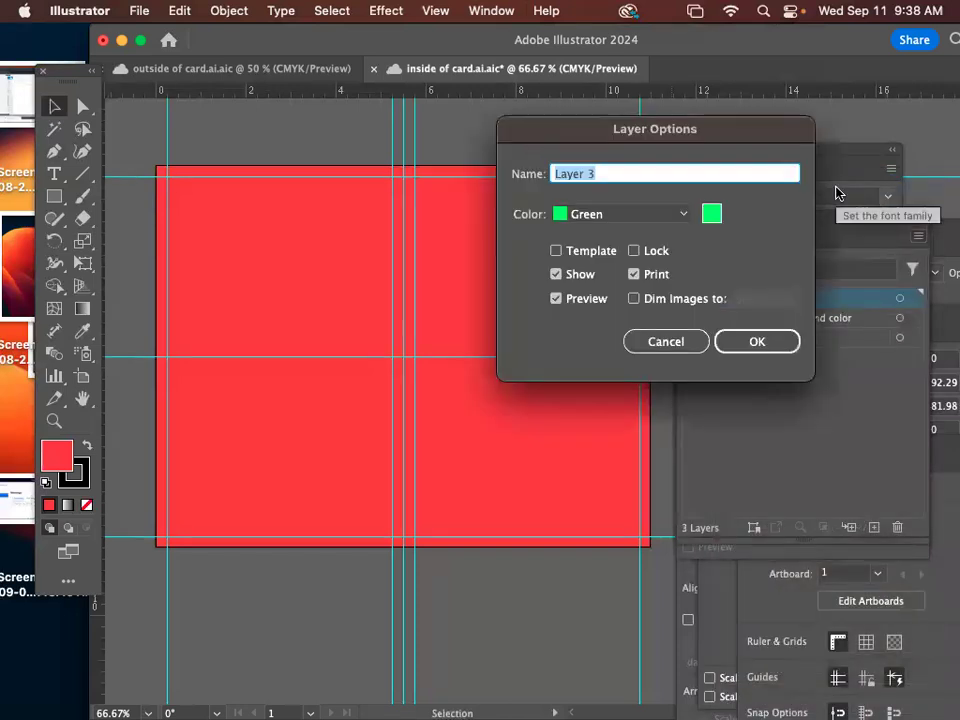
type("thank you")
key("Return")
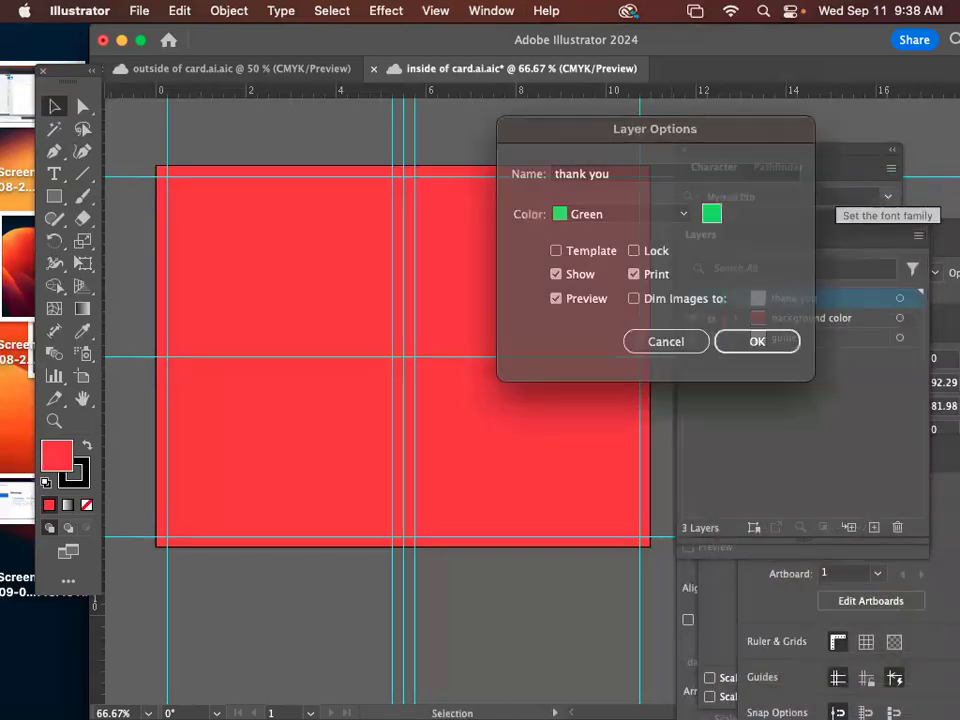
Draw a text box on the right panel and type the thank-you text
left_click(63, 176)
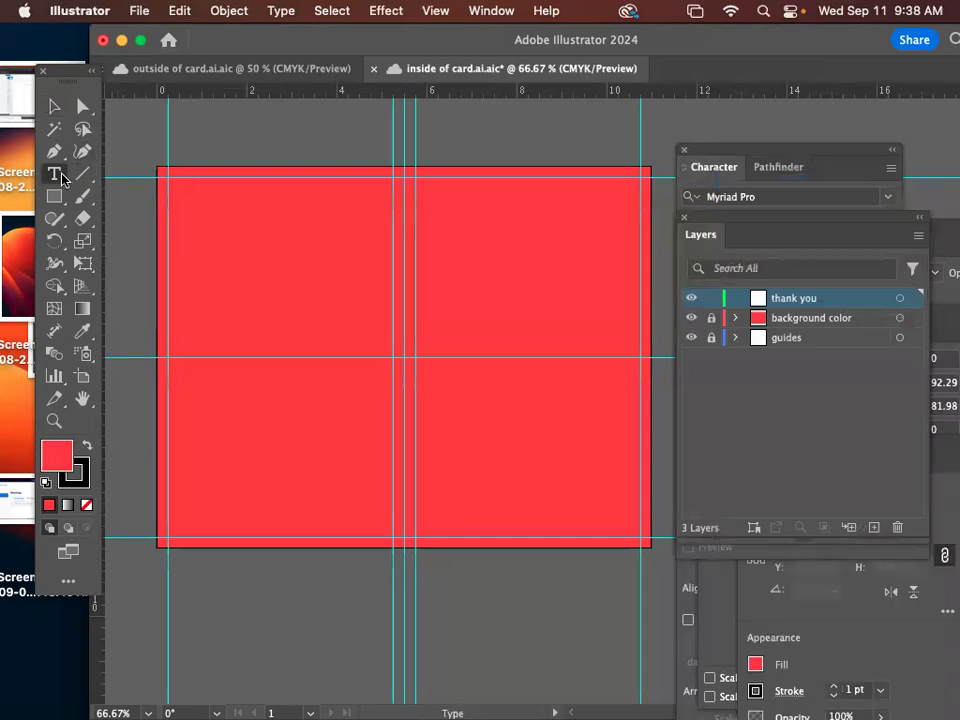
left_click_drag(446, 211, 616, 322)
type("thank")
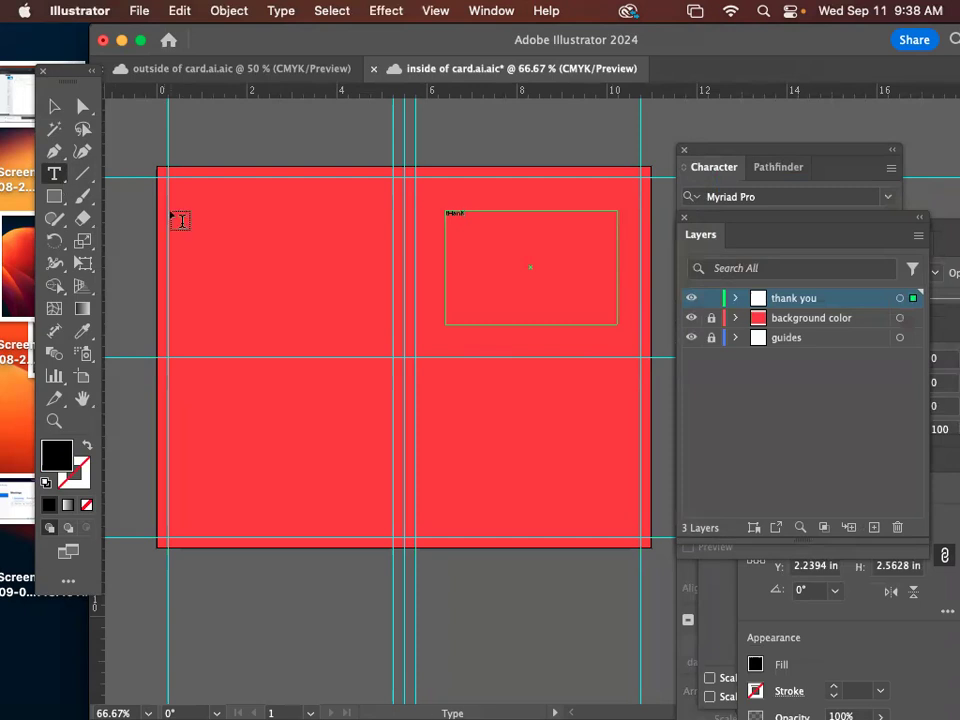
Set the text to Myriad Pro Bold at 90 pt
left_click(54, 105)
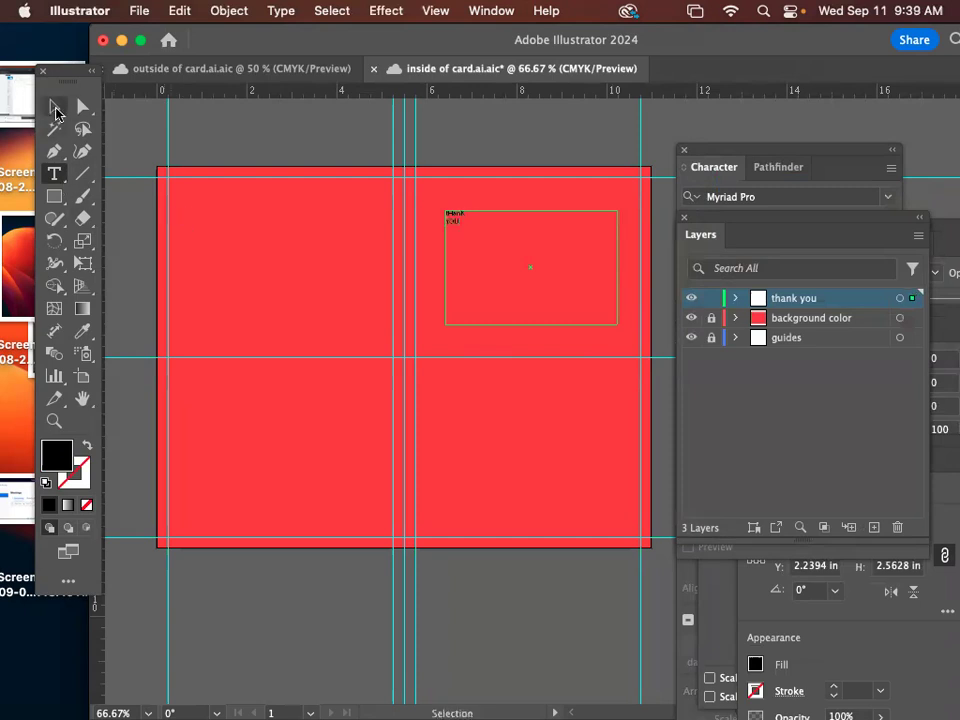
key("super+t")
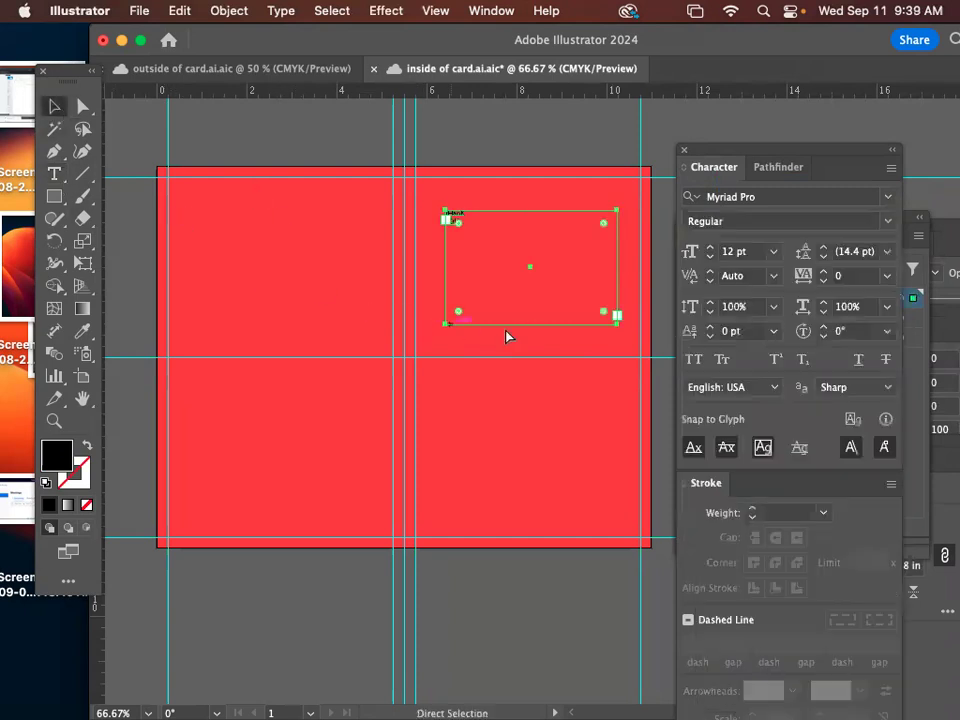
left_click(887, 221)
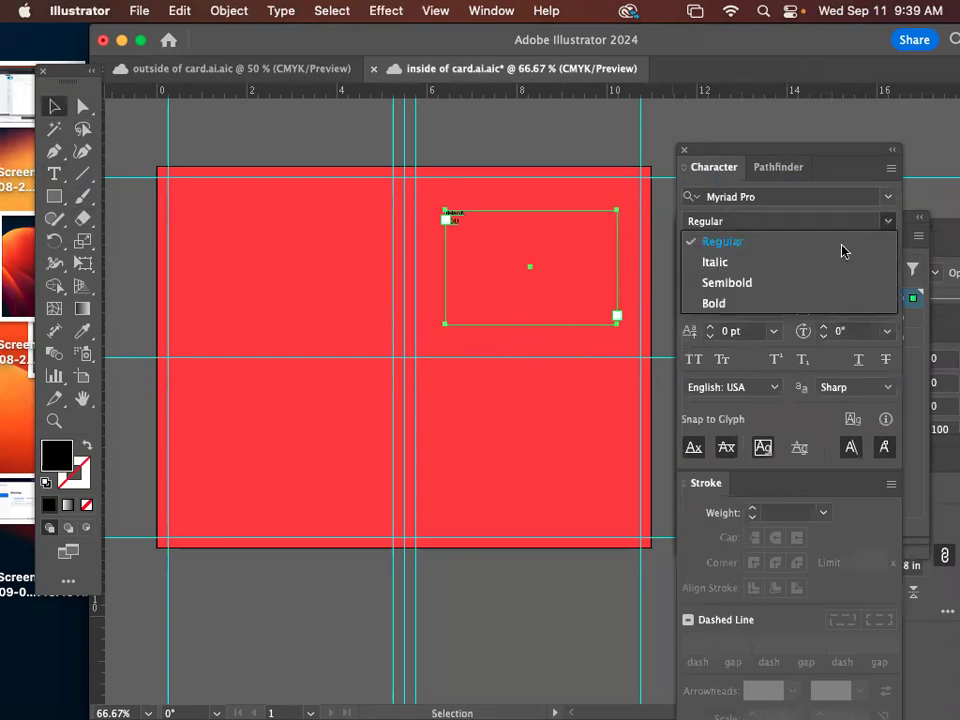
left_click(767, 300)
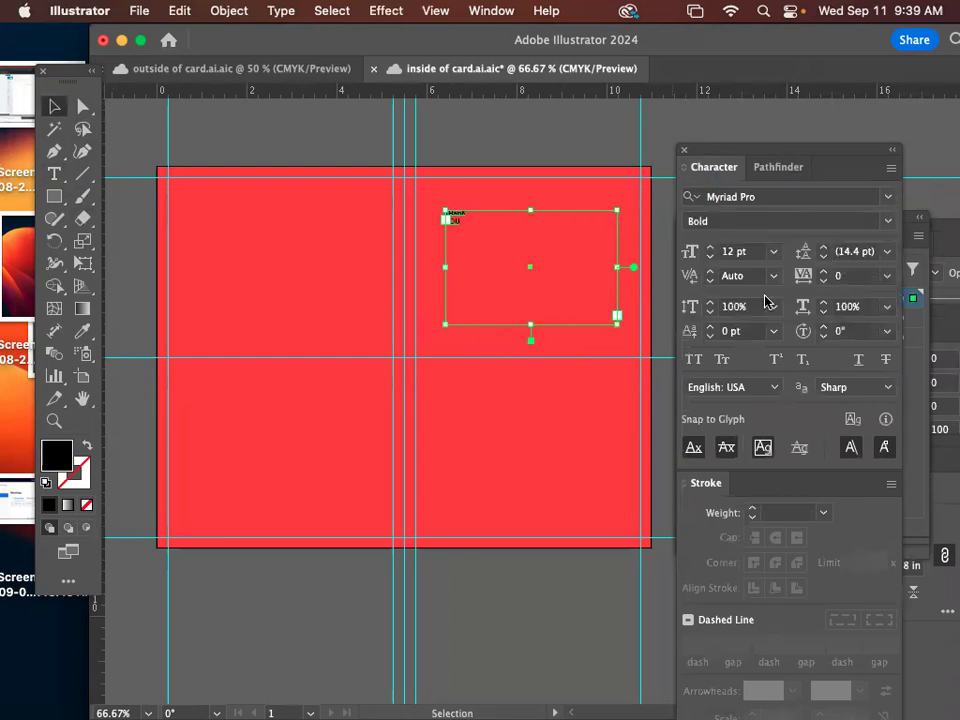
left_click(711, 247)
left_click(711, 247)
left_click(711, 247)
left_click(711, 247)
left_click(711, 247)
Fix the capitalisation so the heading reads 'ThanK YOU'
double_click(483, 233)
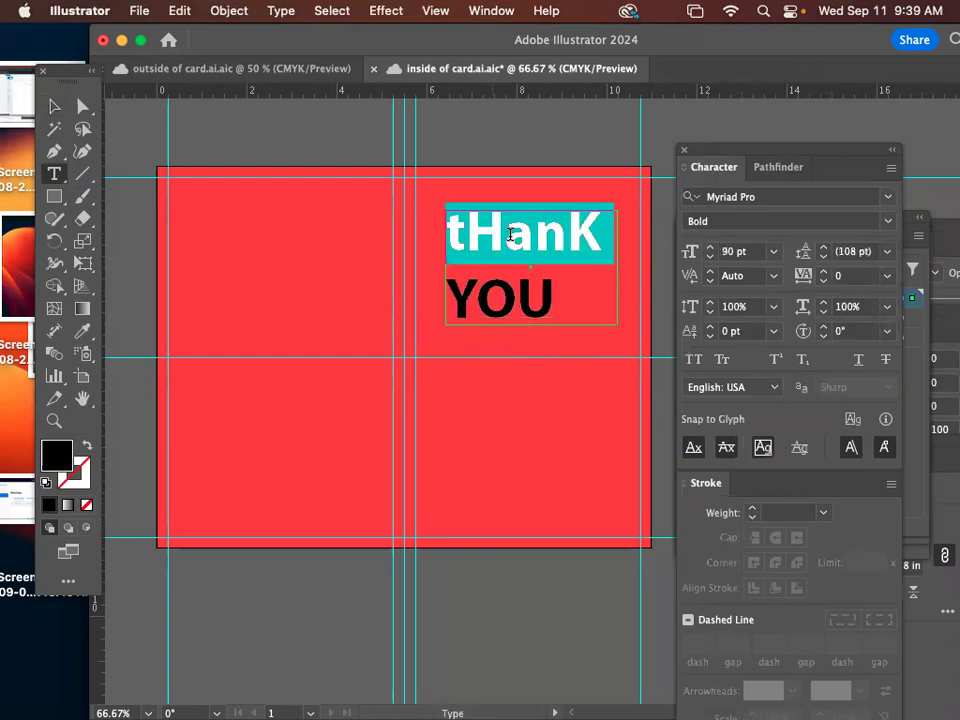
left_click(483, 233)
left_click_drag(505, 235, 466, 235)
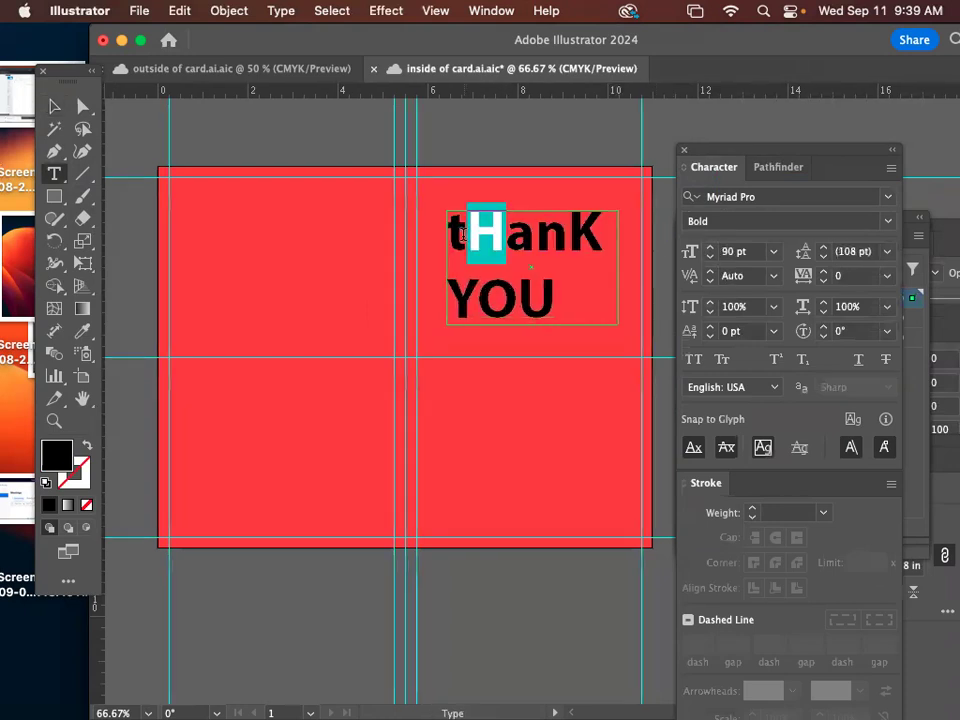
key("BackSpace")
key("BackSpace")
type("TH")
key("BackSpace")
type("h")
key("Escape")
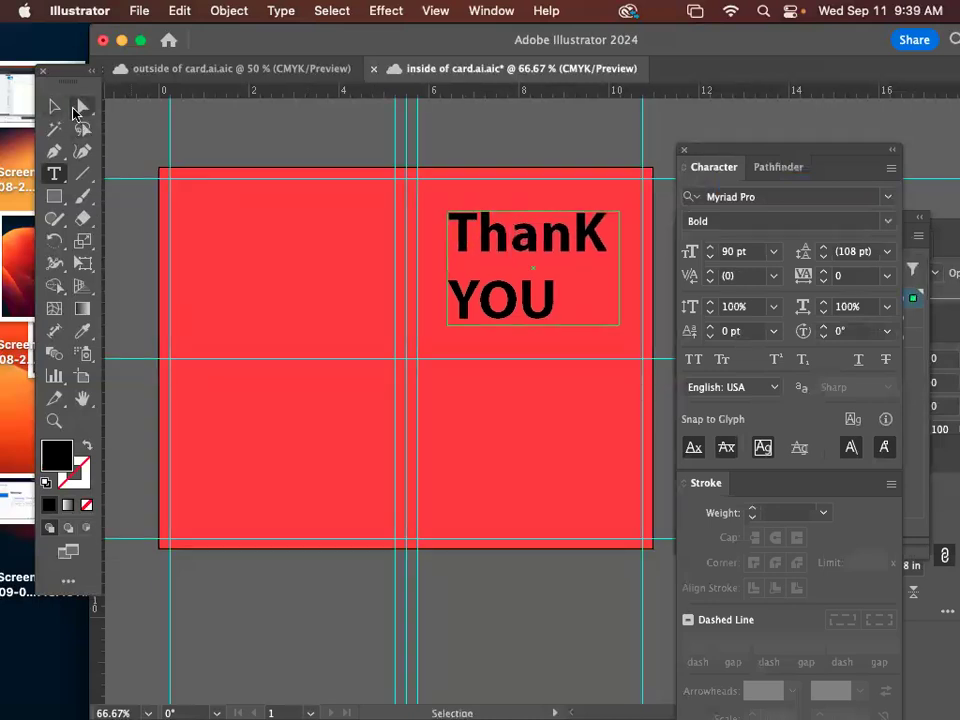
left_click(50, 103)
Open the Place dialog and search the computer for .jpg files
key("super")
key("super+shift+p")
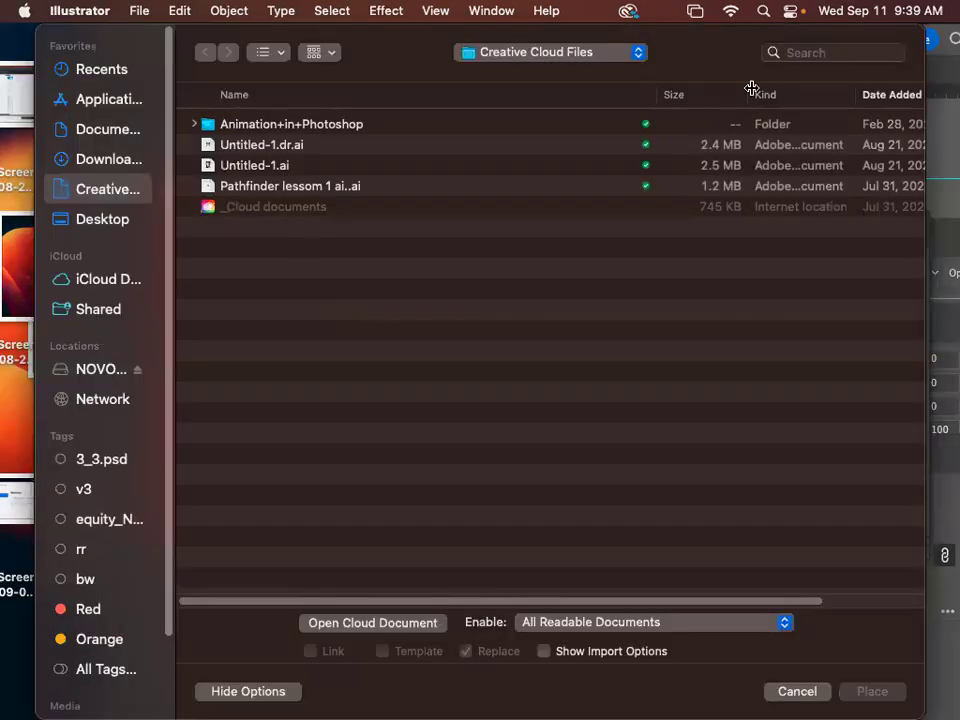
left_click(797, 55)
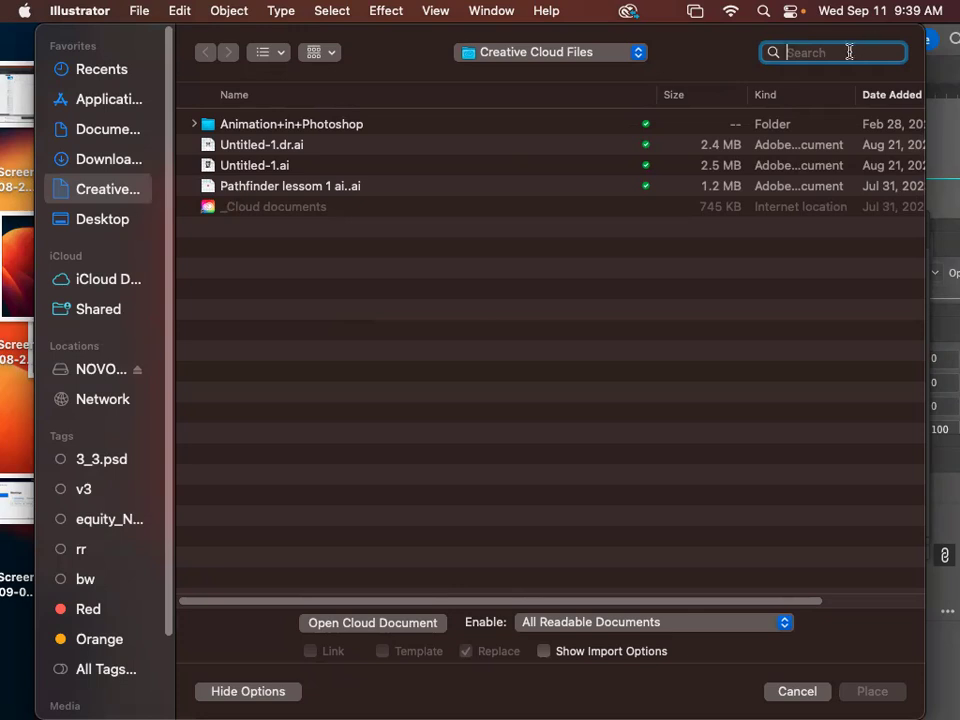
type(".jpg")
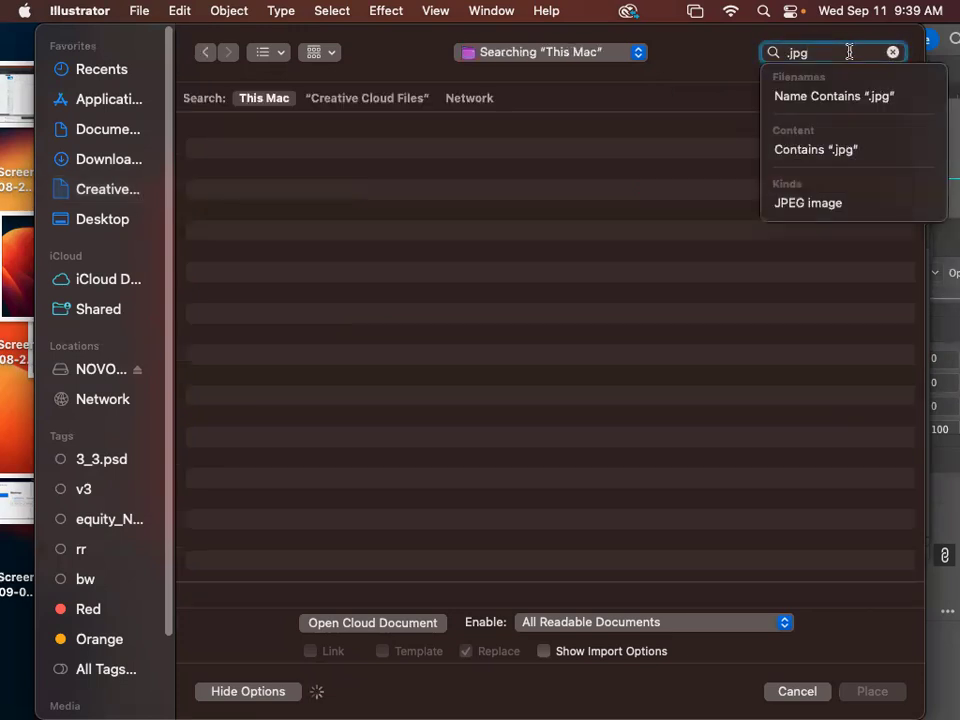
key("Return")
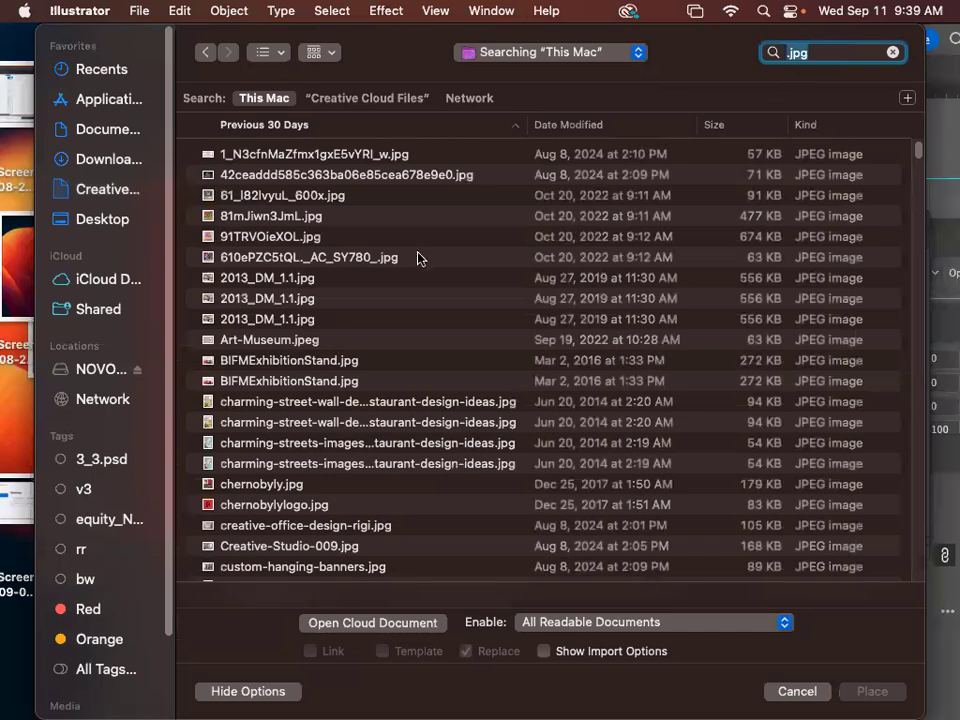
scroll(420, 257, "down", 10)
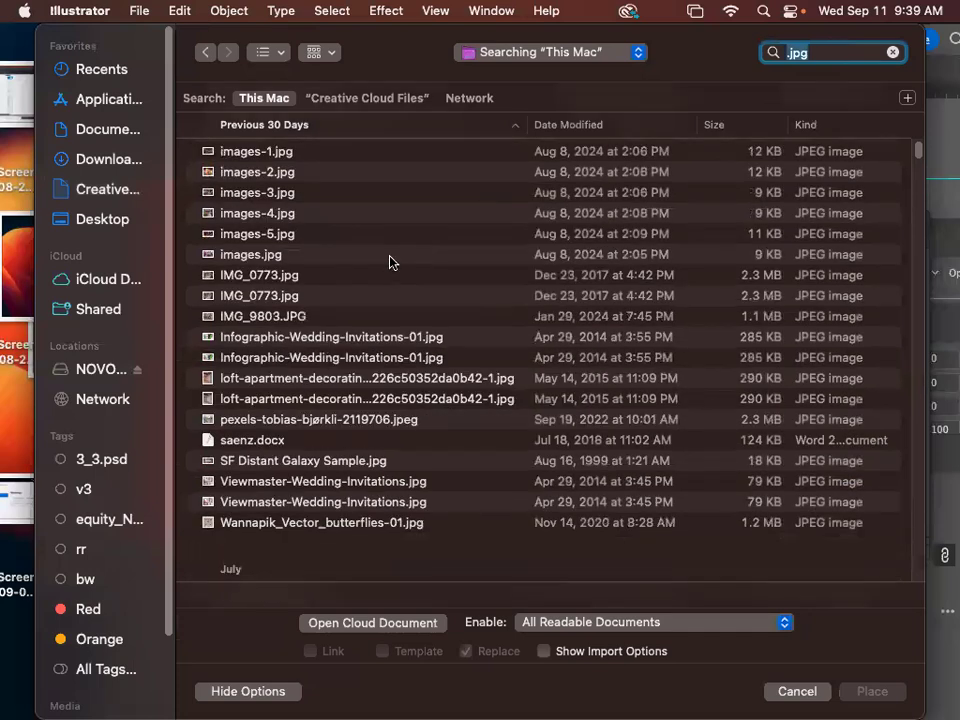
left_click(268, 254)
In column view, pick the charming-streets wall-sticker restaurant photo and place it
left_click(270, 52)
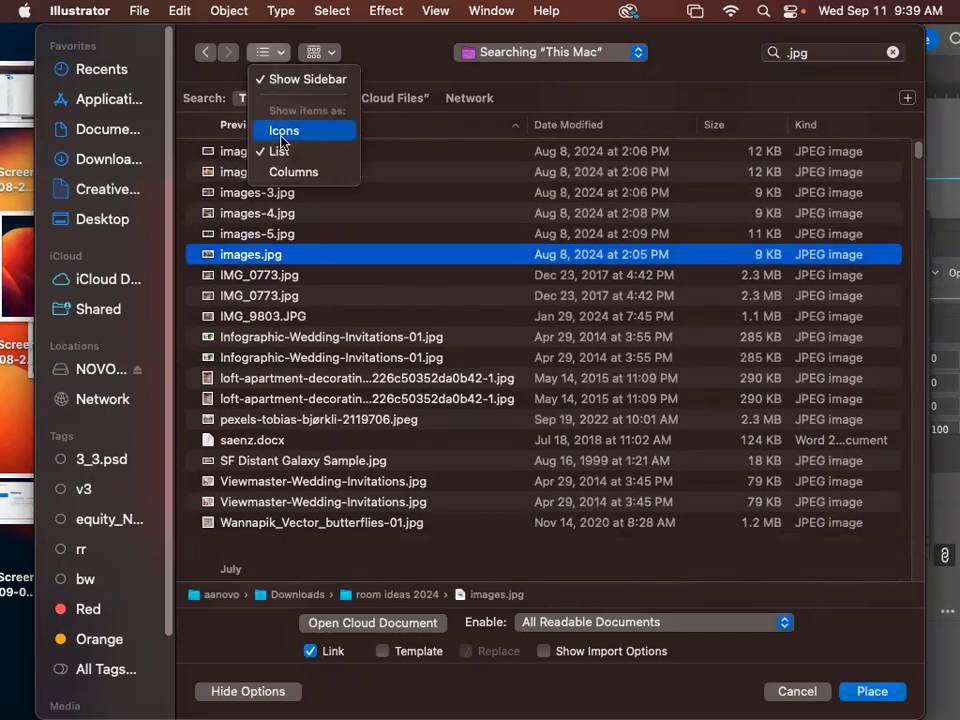
left_click(280, 171)
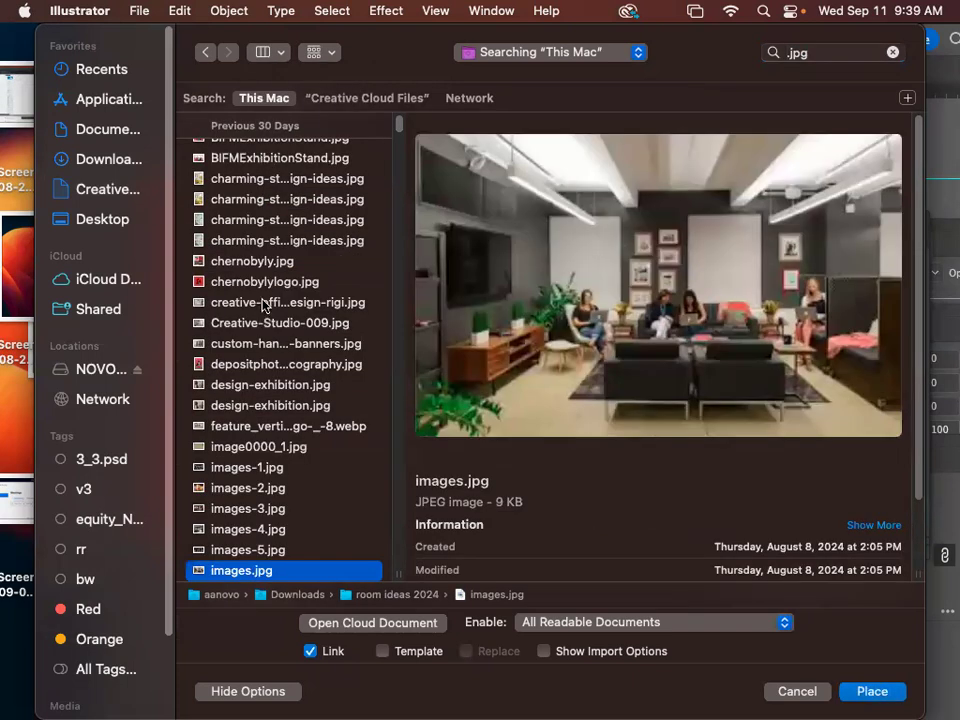
left_click(243, 265)
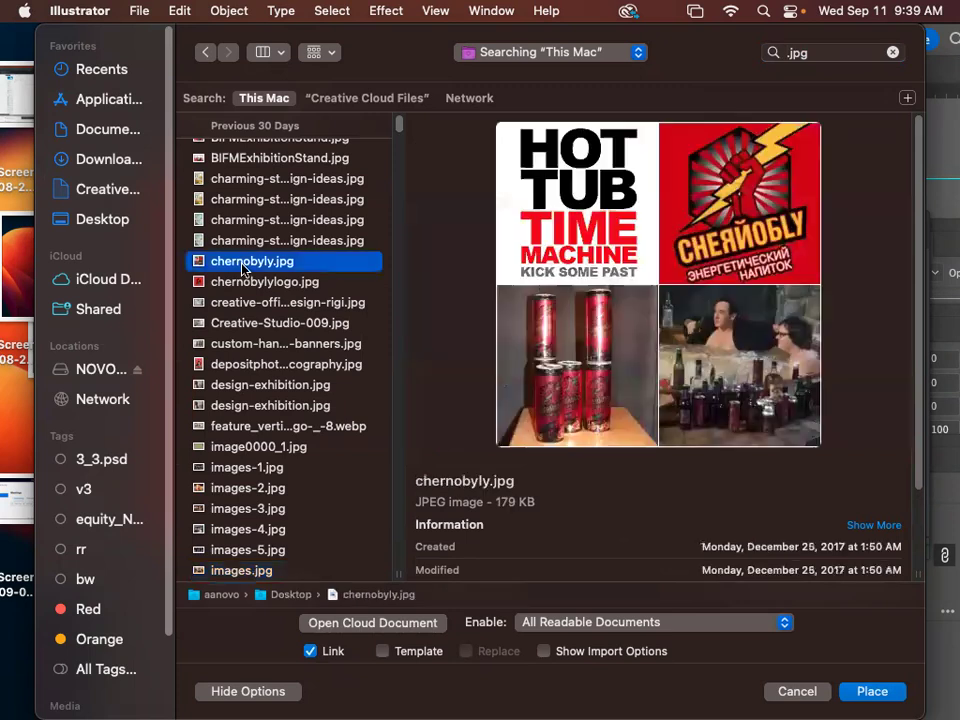
left_click(250, 240)
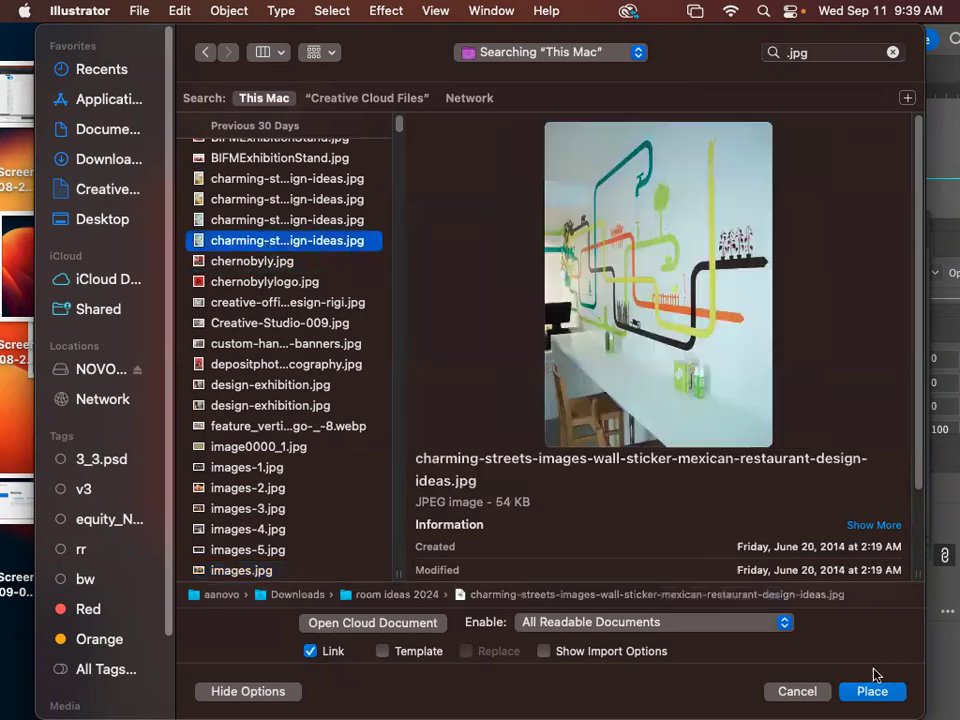
left_click_drag(692, 43, 601, 43)
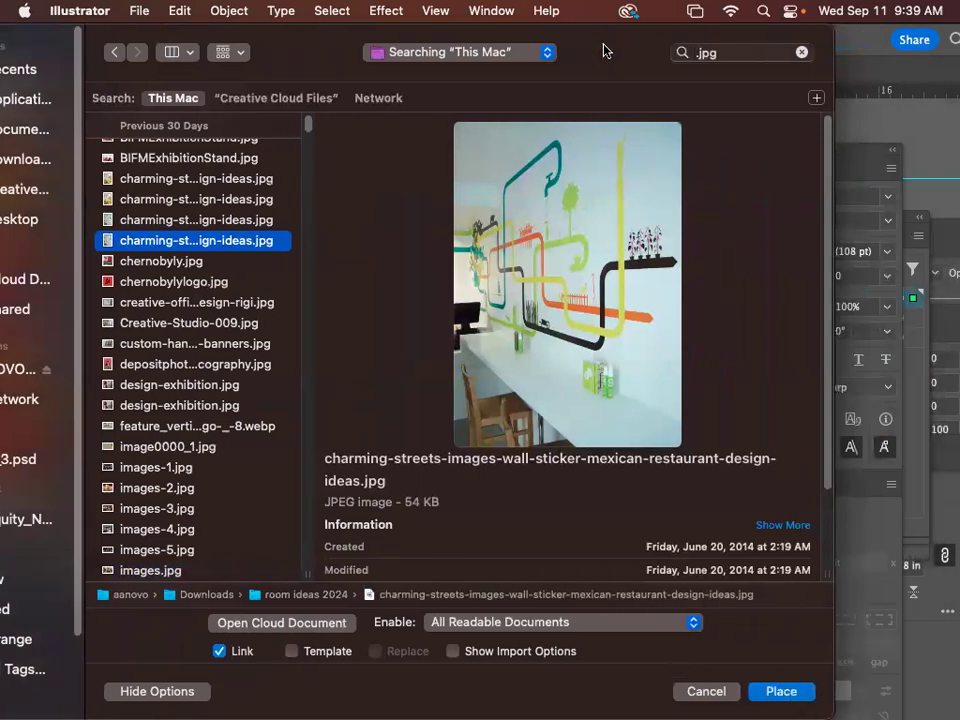
left_click_drag(544, 34, 463, 34)
left_click(700, 691)
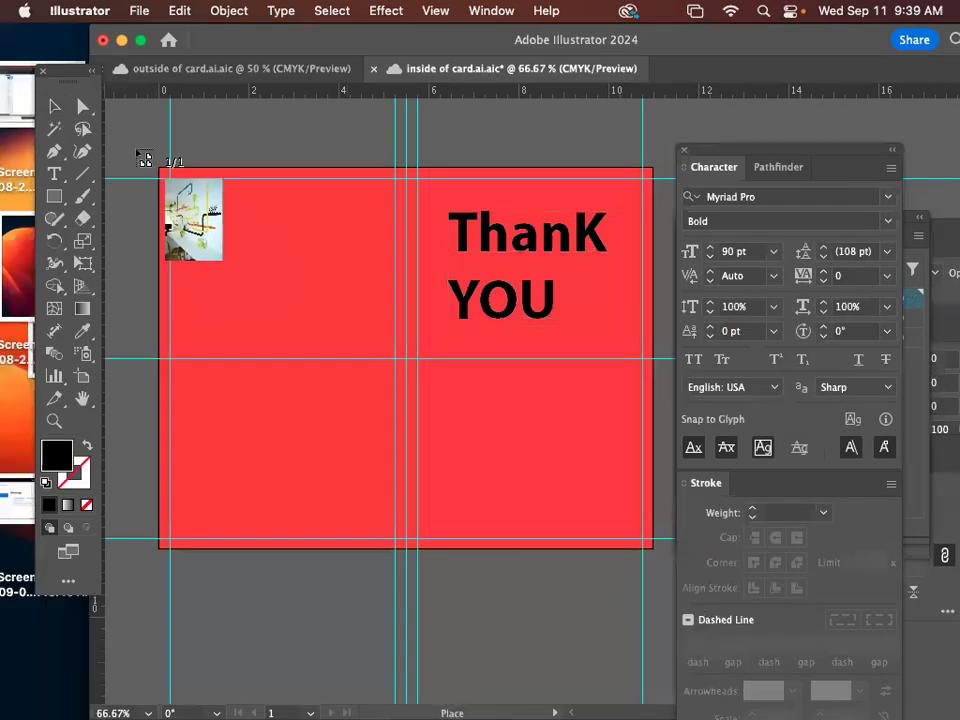
Scale the photo to fill the left panel and set its blend mode to Multiply
left_click_drag(506, 393, 716, 563)
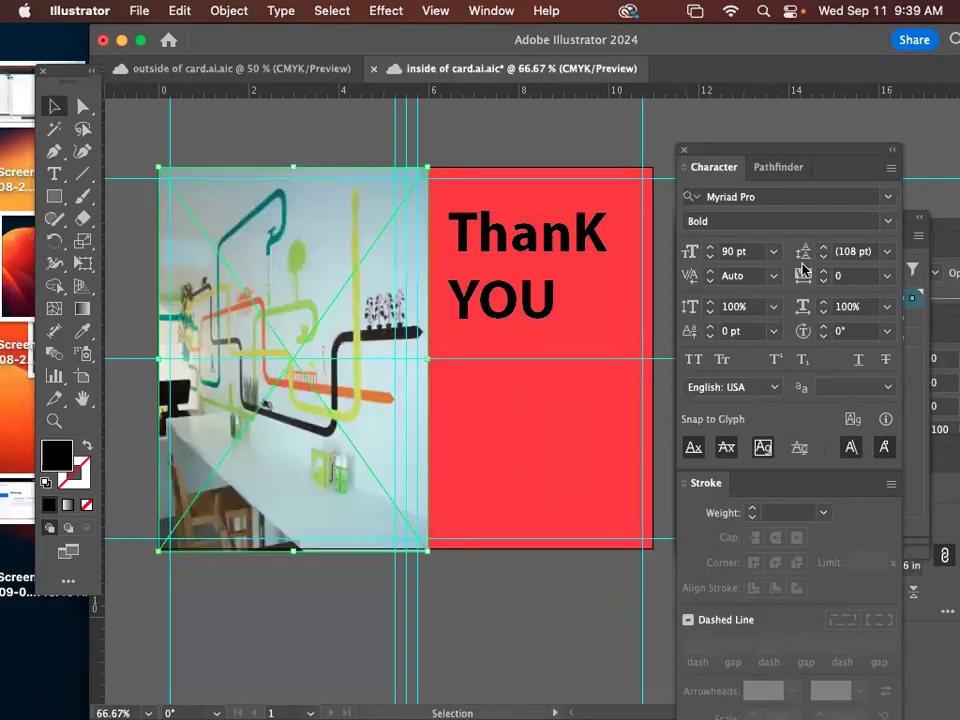
left_click(491, 10)
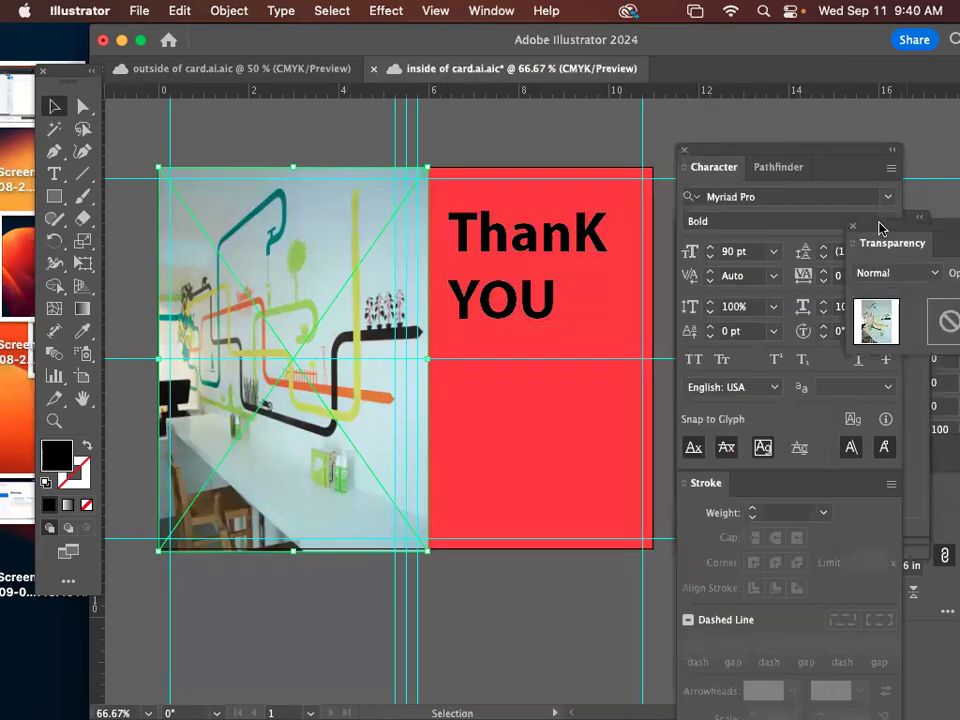
left_click_drag(876, 227, 768, 200)
left_click(812, 243)
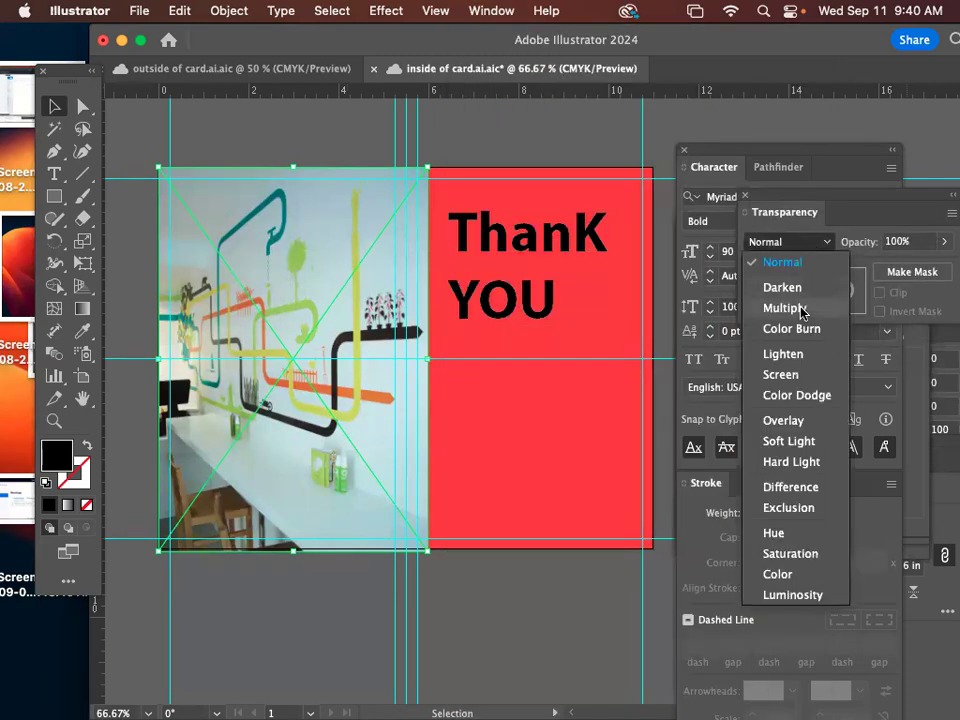
left_click(799, 306)
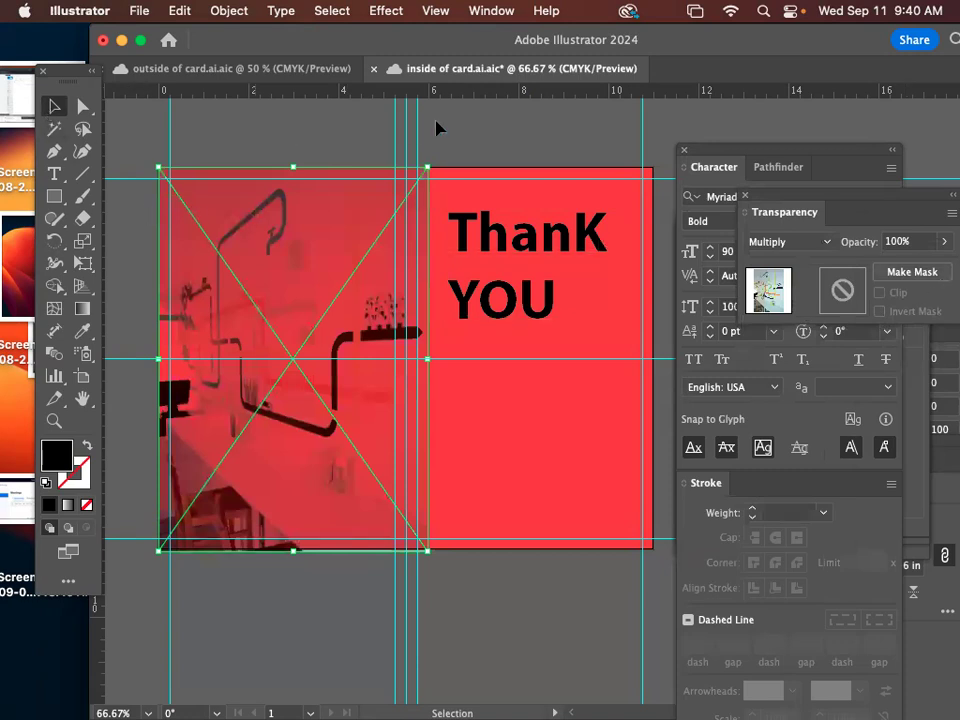
left_click(530, 274)
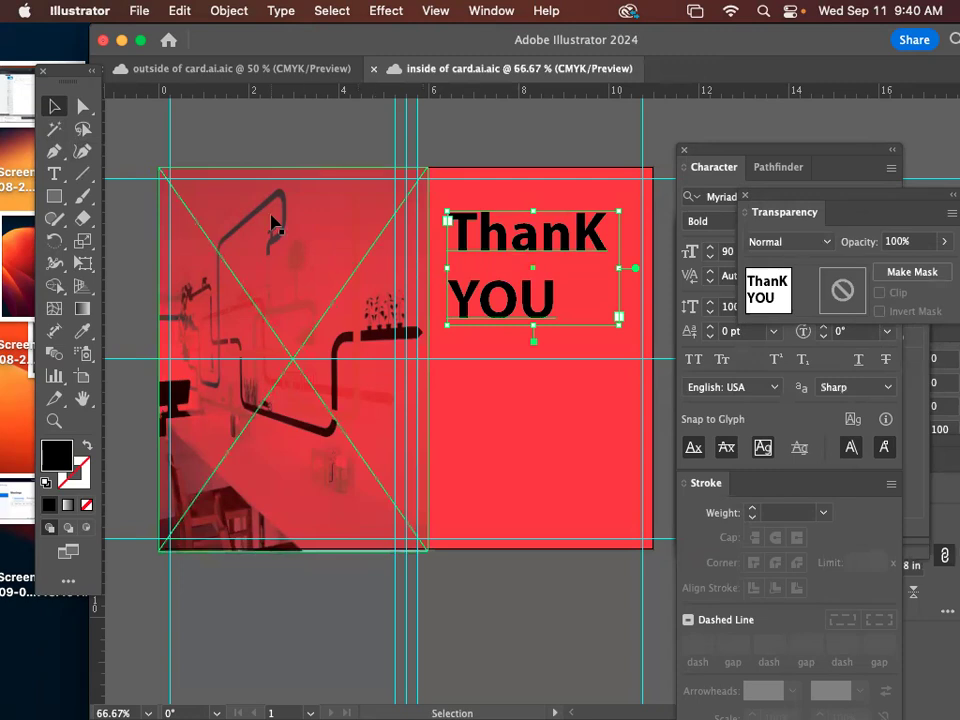
left_click(506, 134)
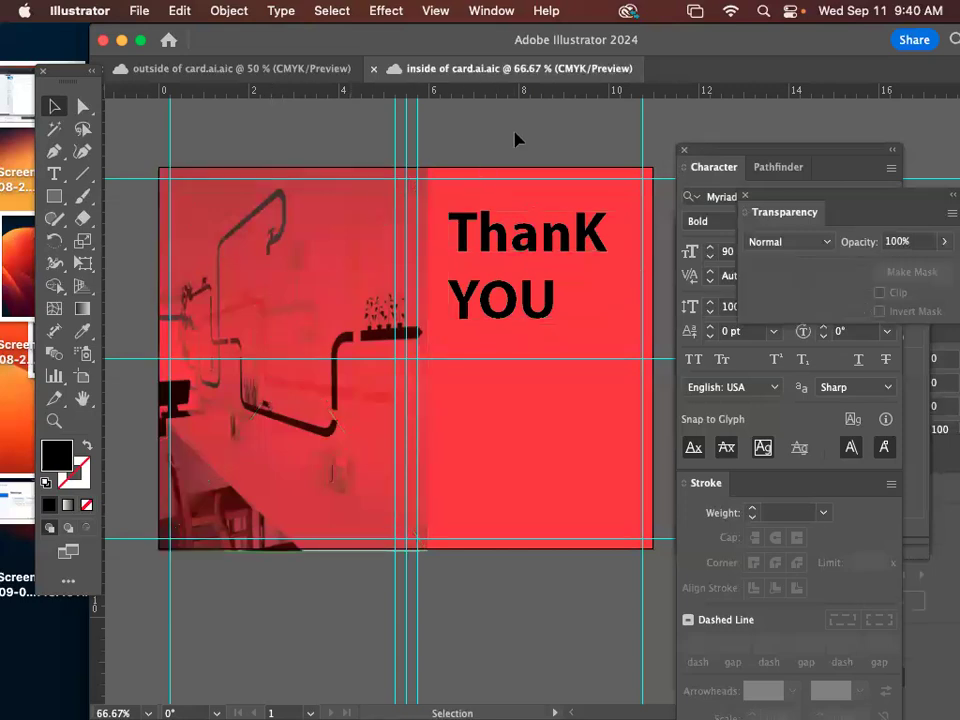
Lock the background colour layer and Alt-drag a copy of ThanK YOU directly below it
left_click_drag(684, 147, 797, 167)
left_click(690, 231)
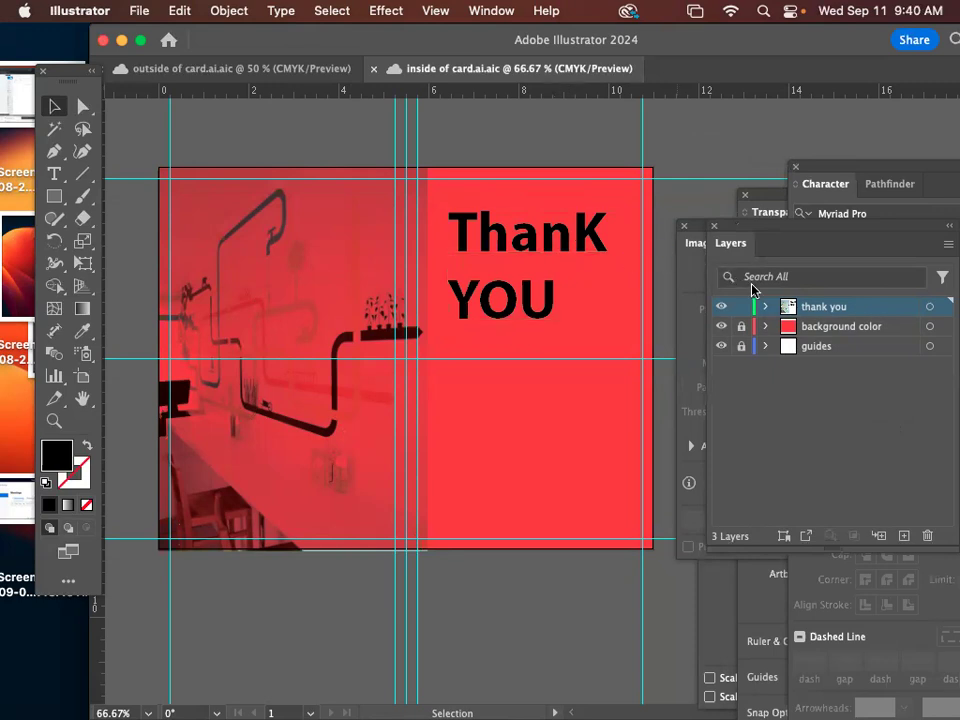
left_click(741, 326)
left_click(570, 242)
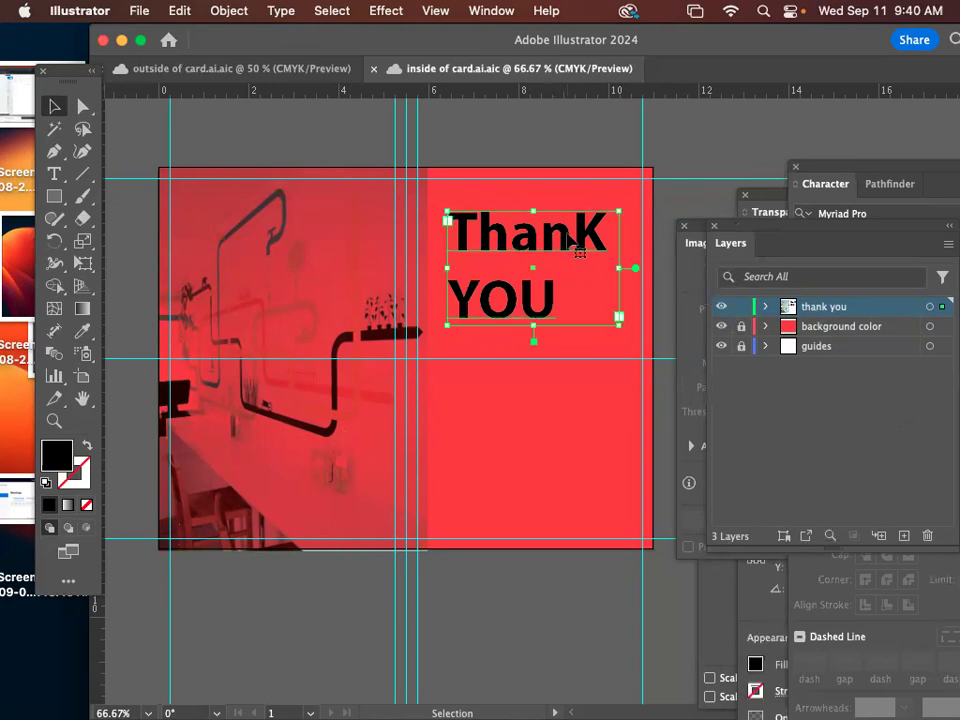
left_click_drag(570, 242, 572, 405)
Replace the duplicate's text with 'For everth', enlarge its frame and move it up slightly
key("t")
left_click_drag(553, 485, 420, 413)
type("For everth")
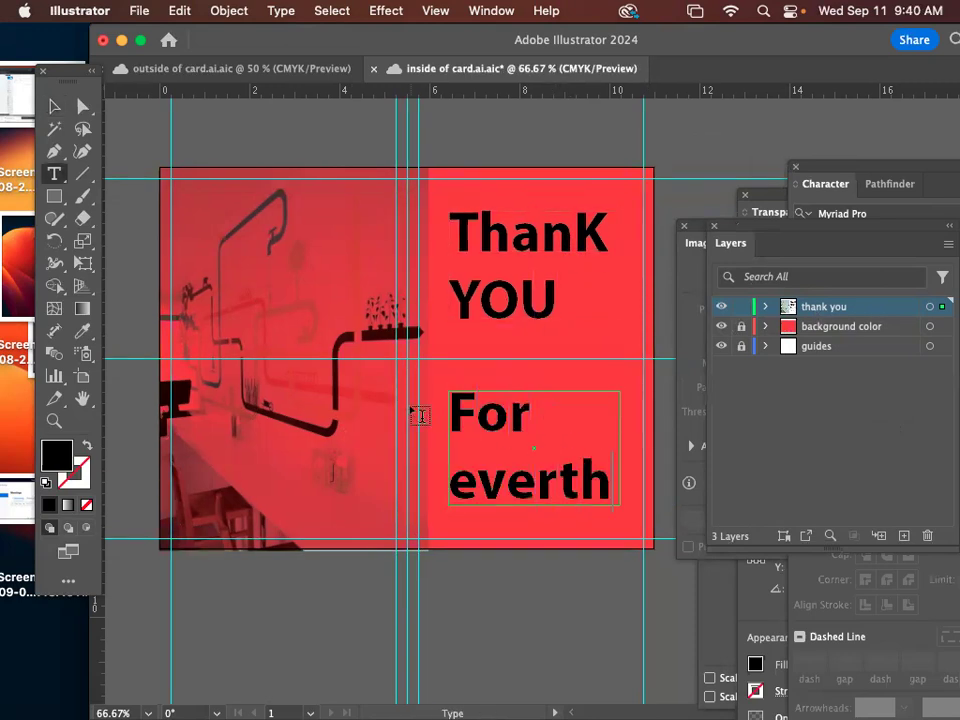
key("Escape")
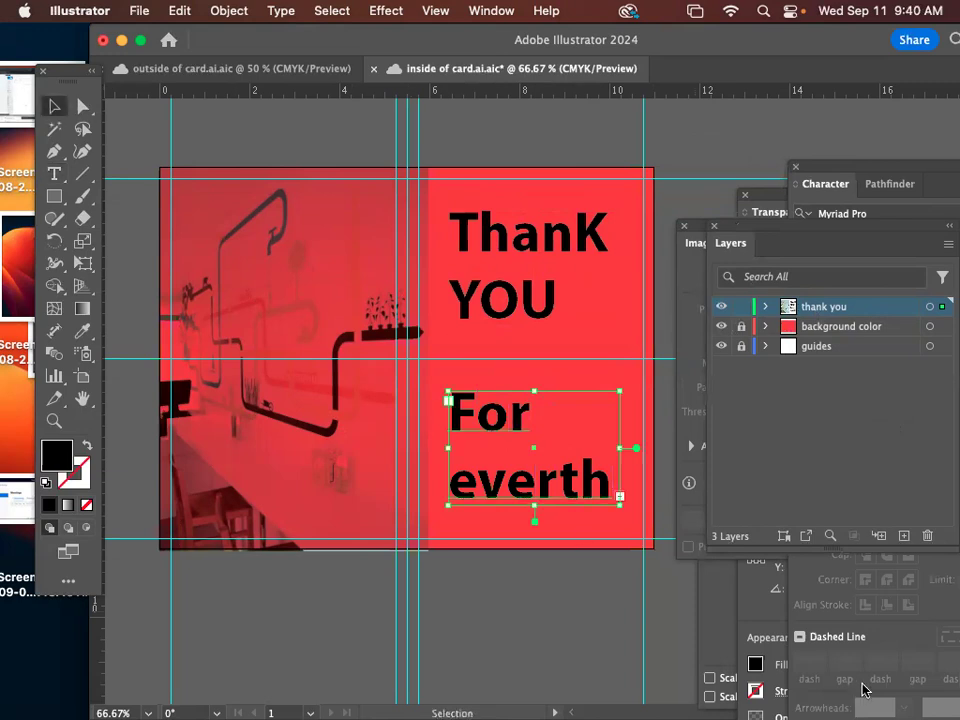
left_click_drag(621, 501, 718, 681)
left_click_drag(592, 467, 589, 443)
Retype the duplicate as 'for payin / for the al / the' on three lines
double_click(518, 432)
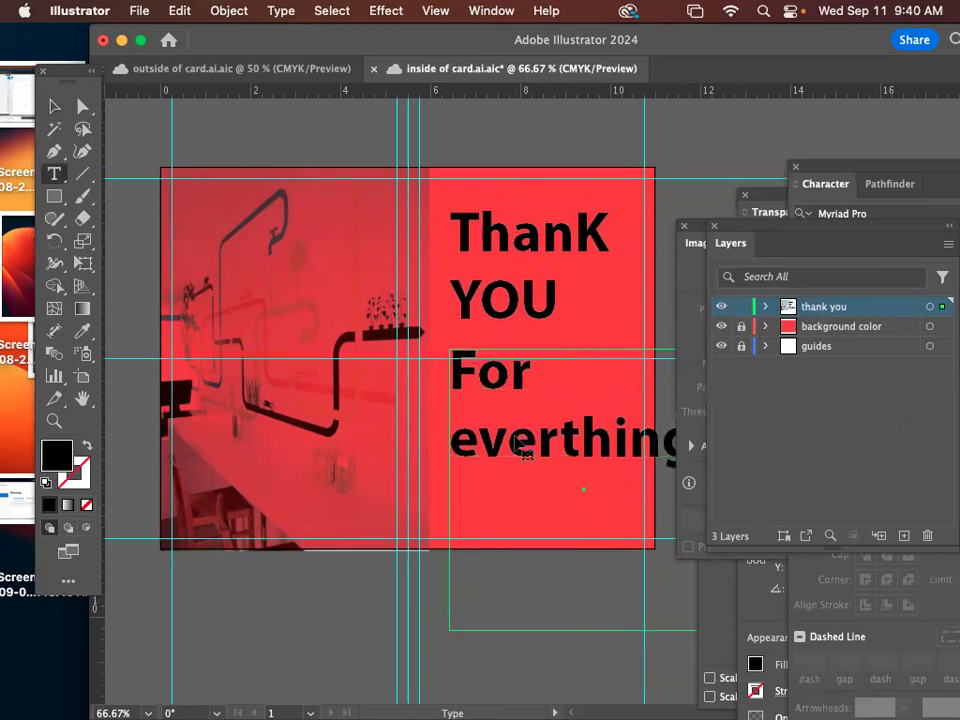
key("ctrl+a")
type("for")
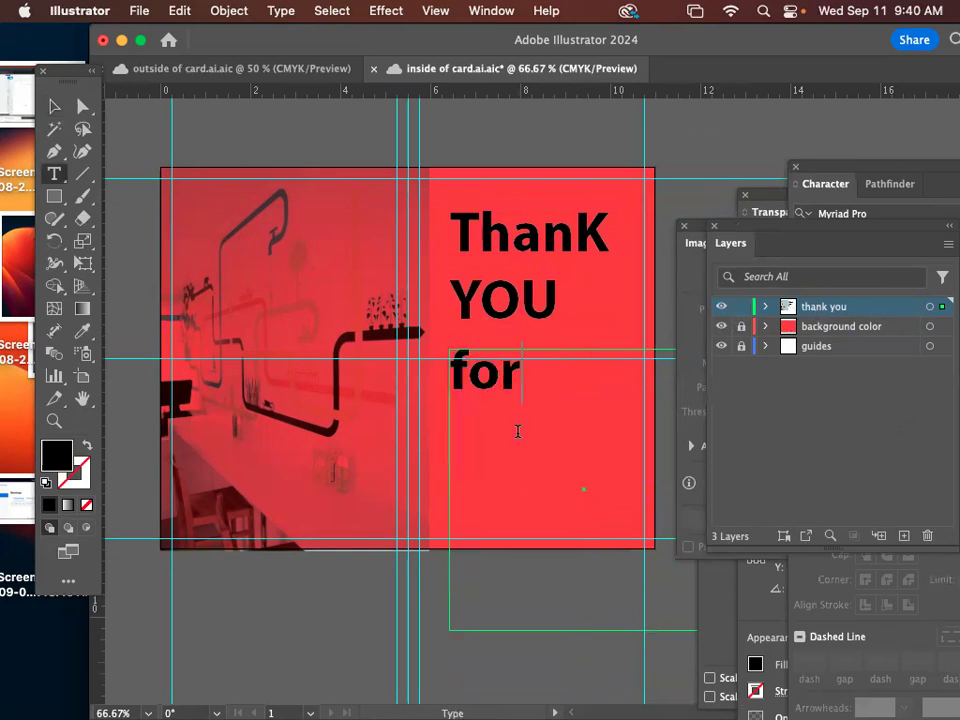
type(" payin")
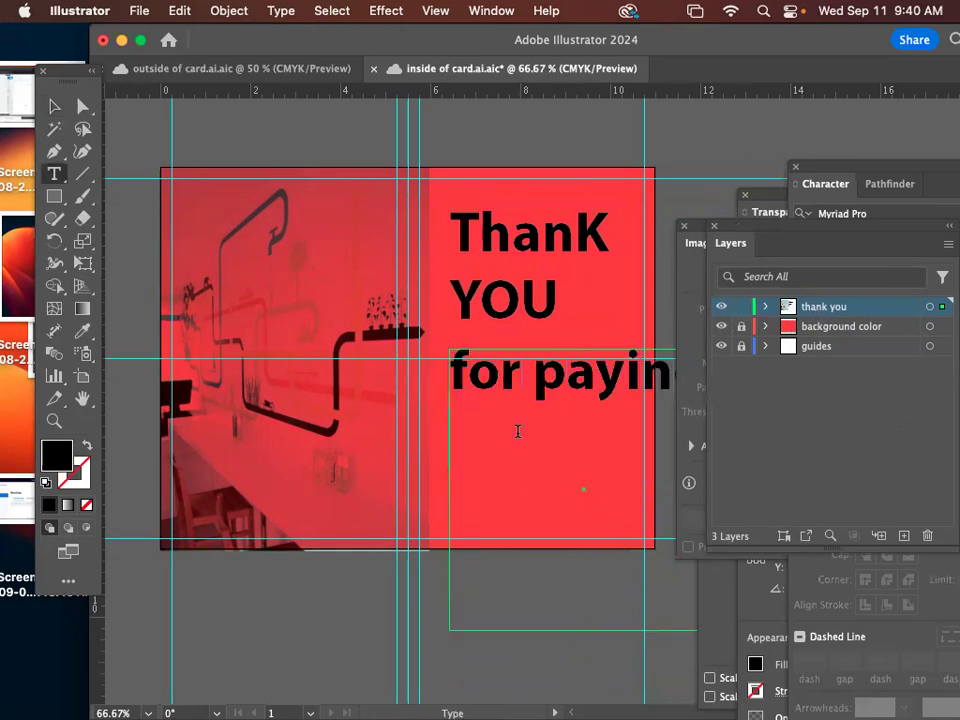
key("Return")
type("for trhe")
key("BackSpace")
key("BackSpace")
key("BackSpace")
type("he al")
key("Return")
type("thei")
key("BackSpace")
left_click(525, 446, "super")
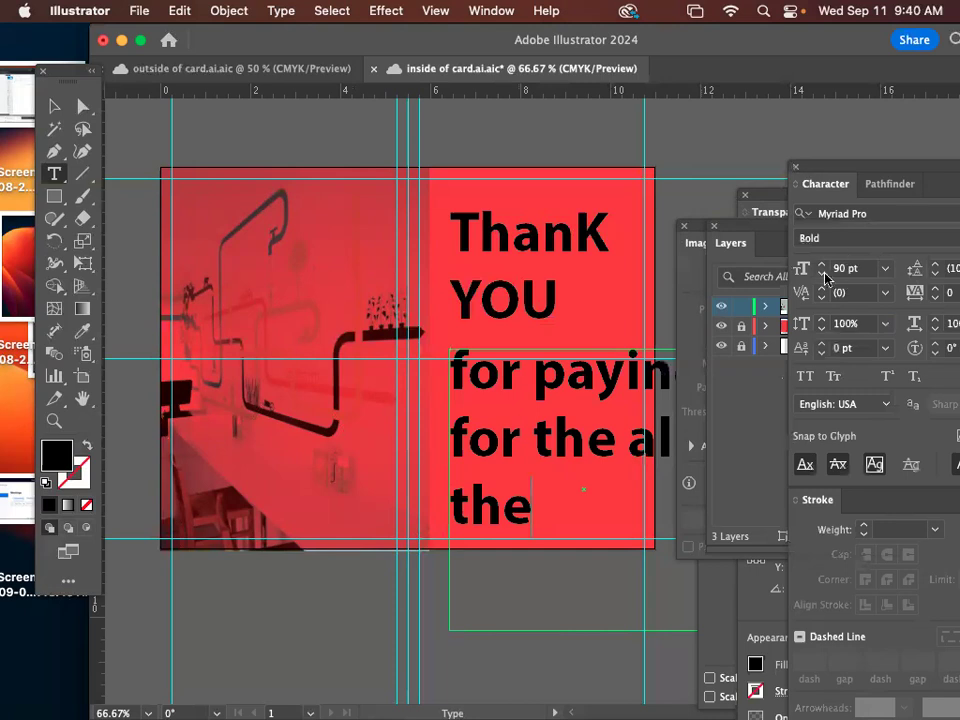
Reduce the message's font size to 70 pt
left_click(821, 273)
left_click(821, 273)
left_click(821, 275)
left_click(48, 108)
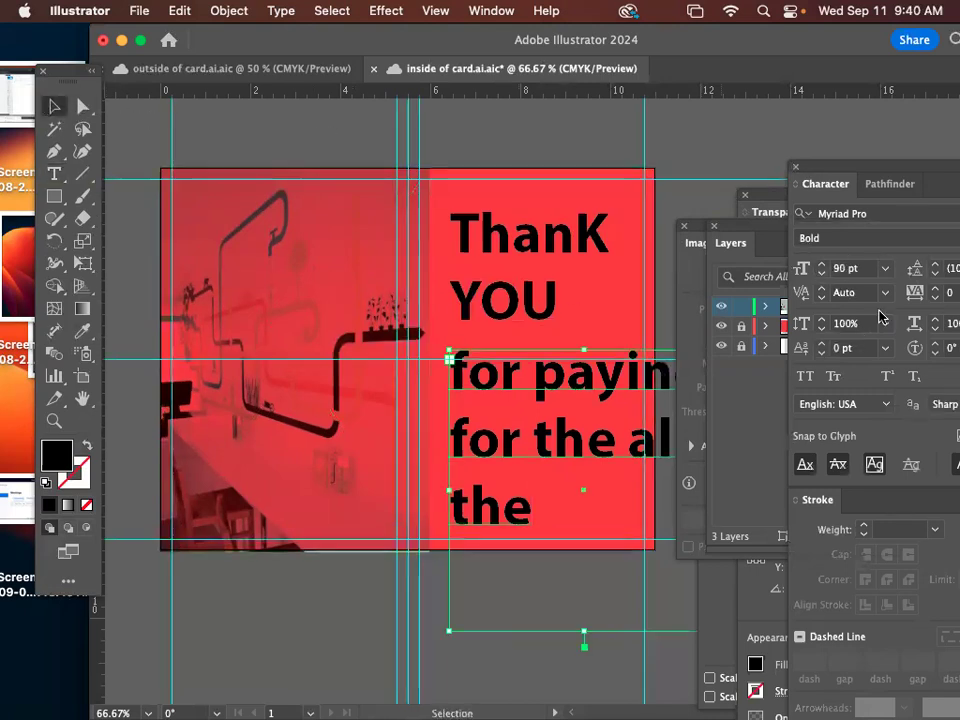
left_click(821, 274)
left_click(821, 274)
left_click(821, 277)
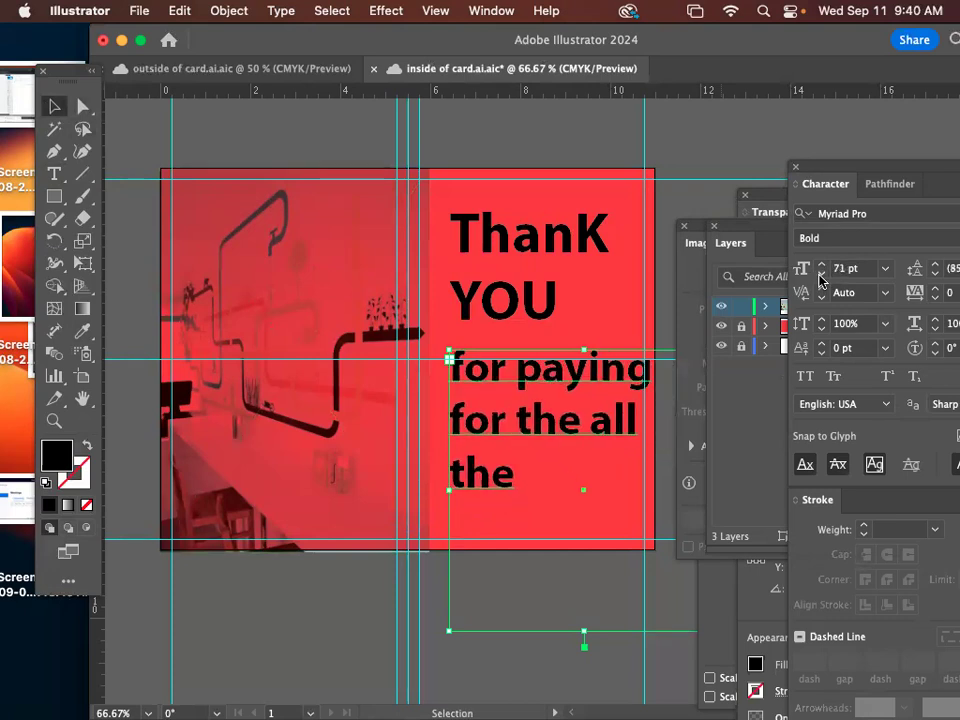
Add 'toilet' after 'the' in the message and start a new line
double_click(482, 472)
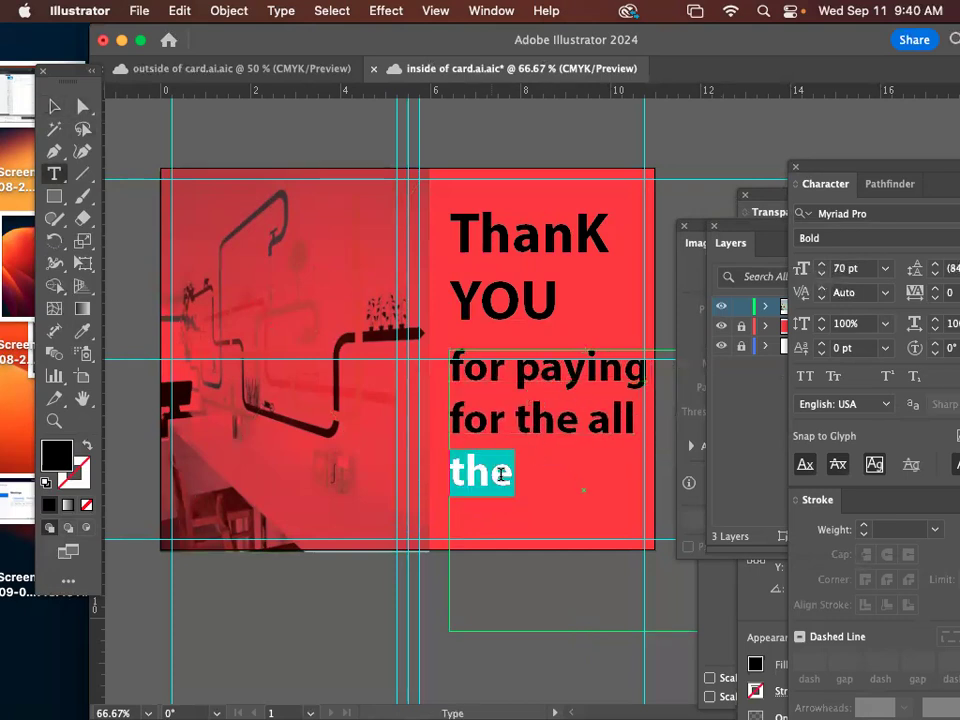
left_click(513, 478)
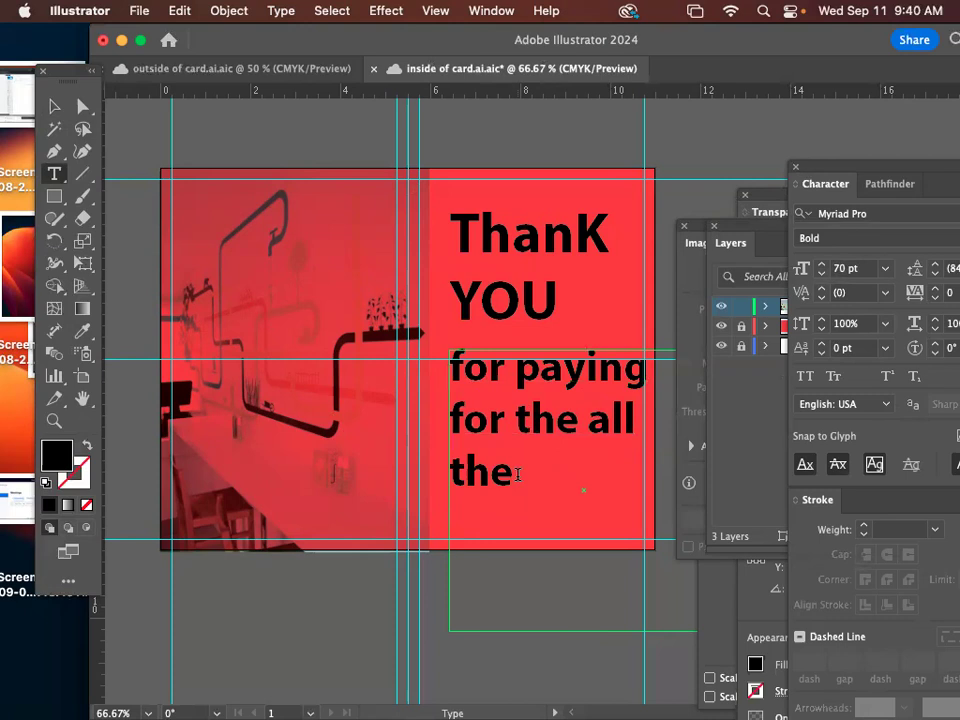
type("tpi")
key("BackSpace")
key("BackSpace")
type("oilet")
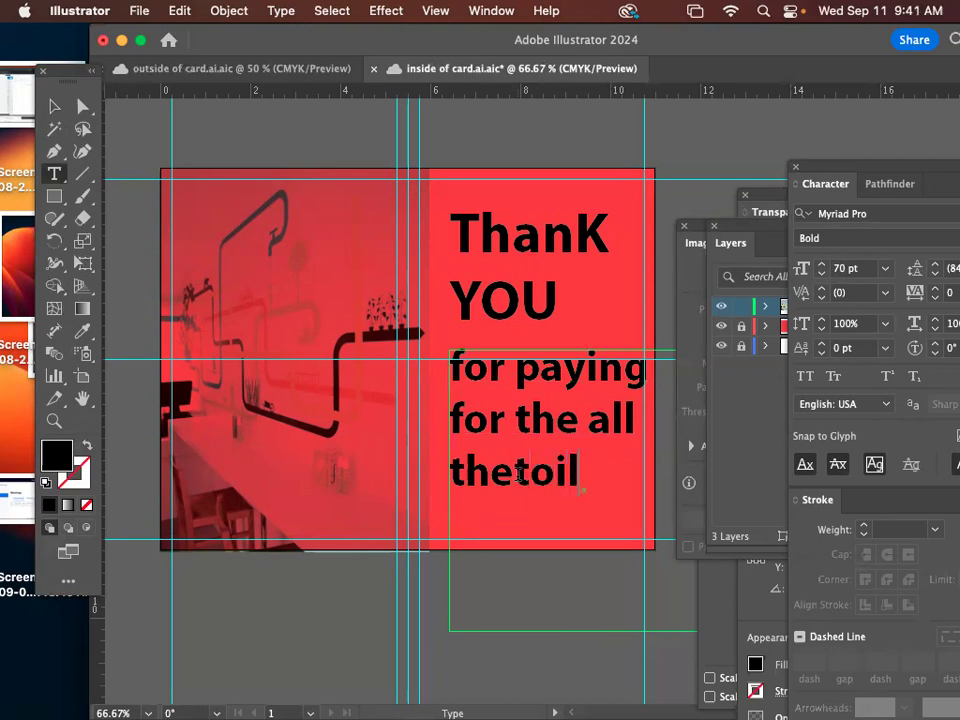
key("Return")
Continue the message with 'paper i've used my…', correcting the typos
type("apap")
key("BackSpace")
key("BackSpace")
key("BackSpace")
key("BackSpace")
type("pae")
key("BackSpace")
type("per ive")
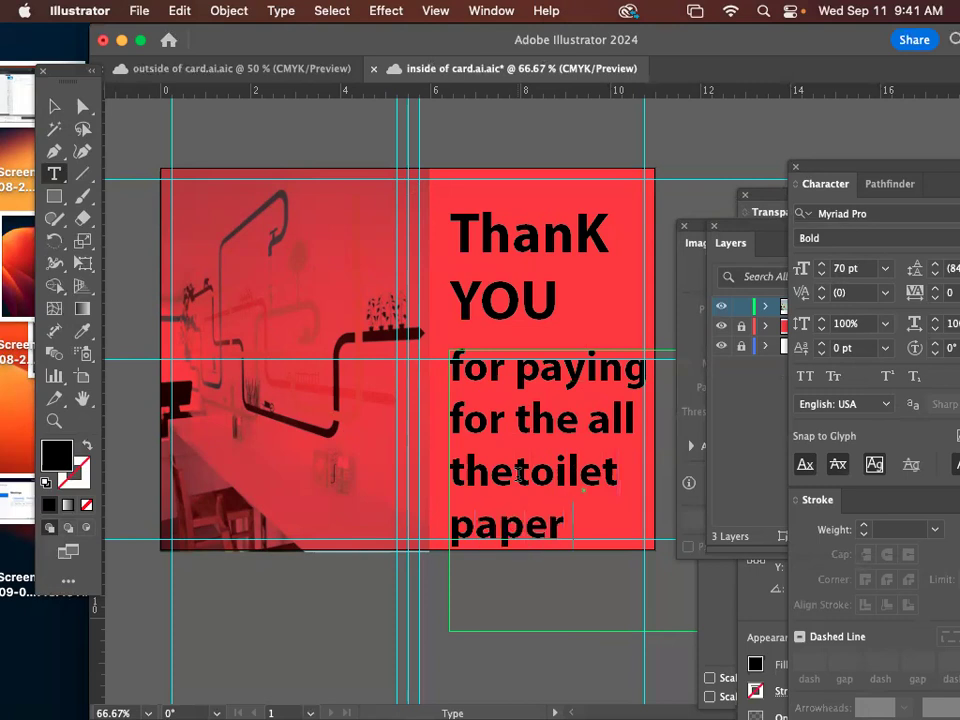
key("BackSpace")
key("BackSpace")
type("'be")
key("BackSpace")
key("BackSpace")
type("ve")
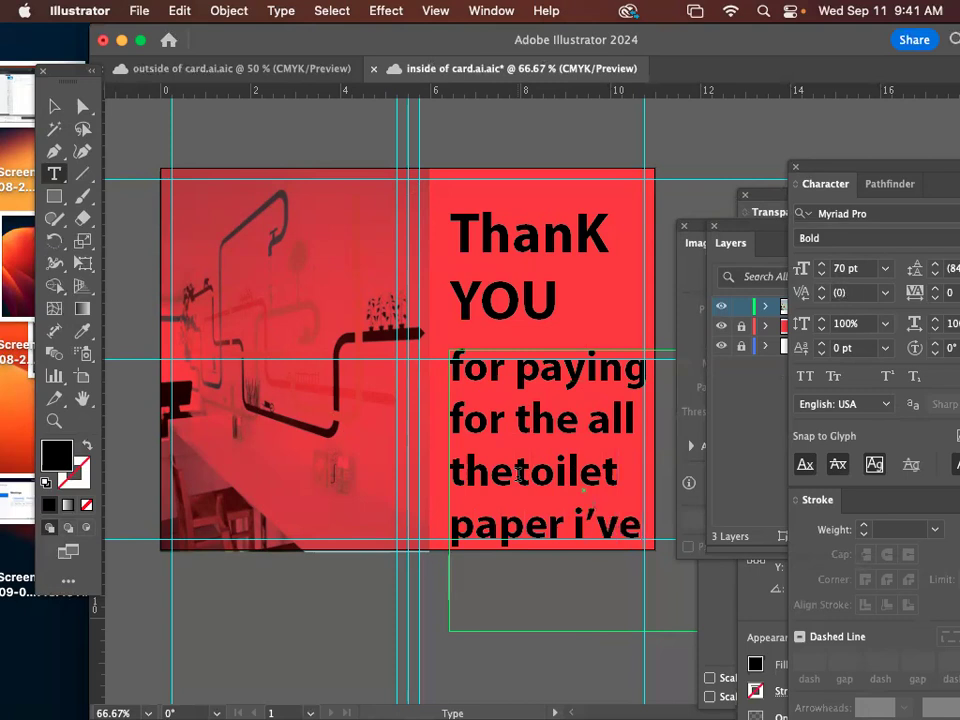
type(" used my")
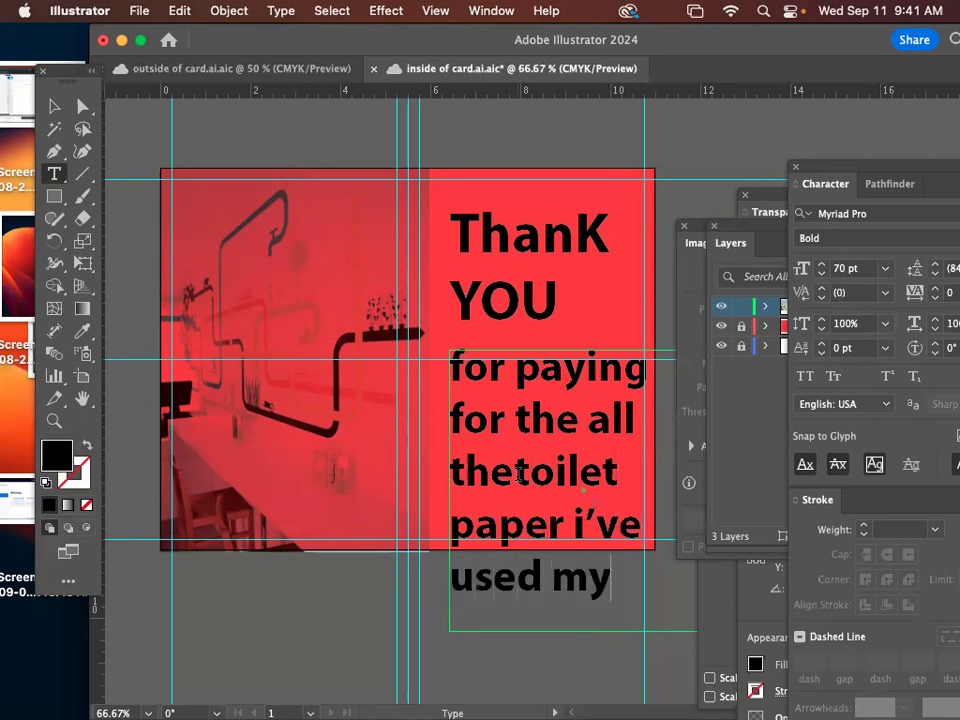
type(" who")
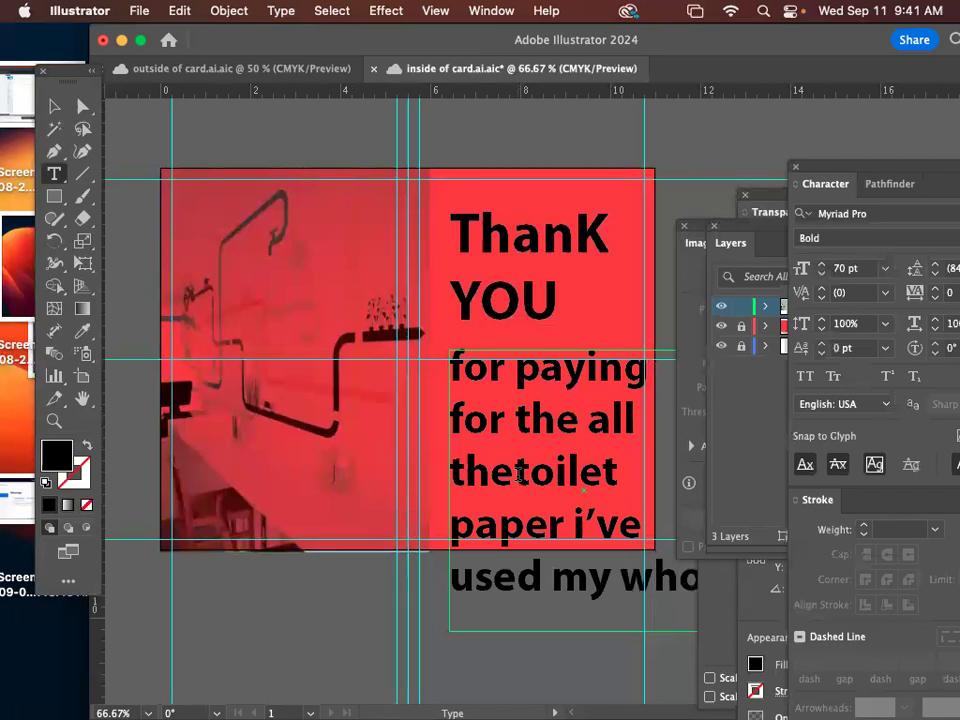
key("BackSpace")
key("BackSpace")
key("BackSpace")
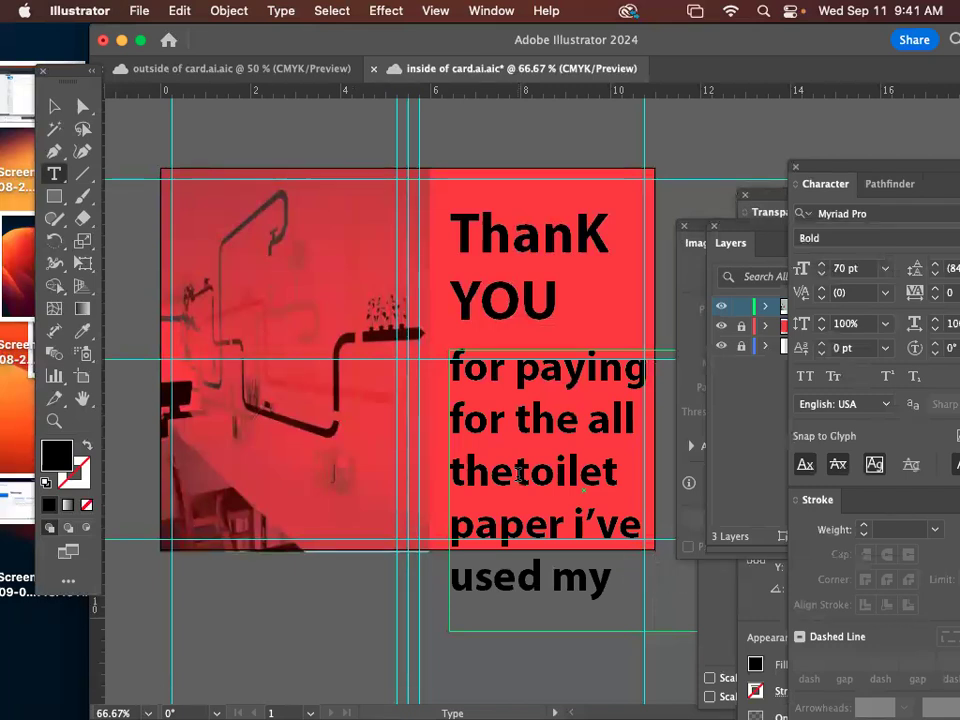
Step the message's font size down to 49 pt
key("Escape")
key("super+a")
left_click(822, 274)
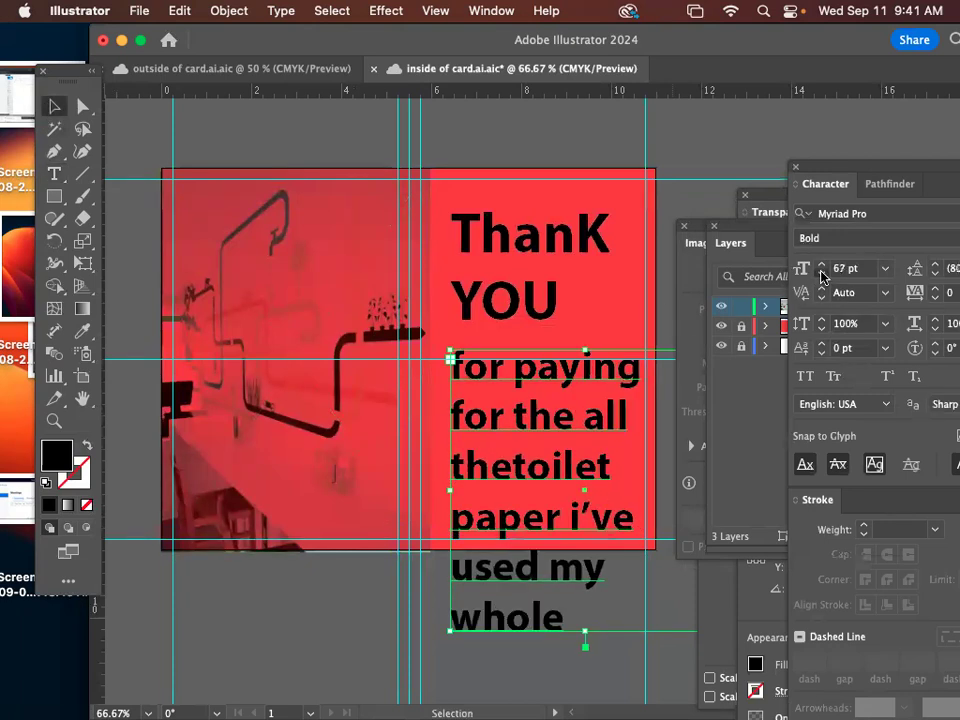
left_click(821, 273)
left_click(821, 273)
left_click(821, 273)
left_click(820, 273)
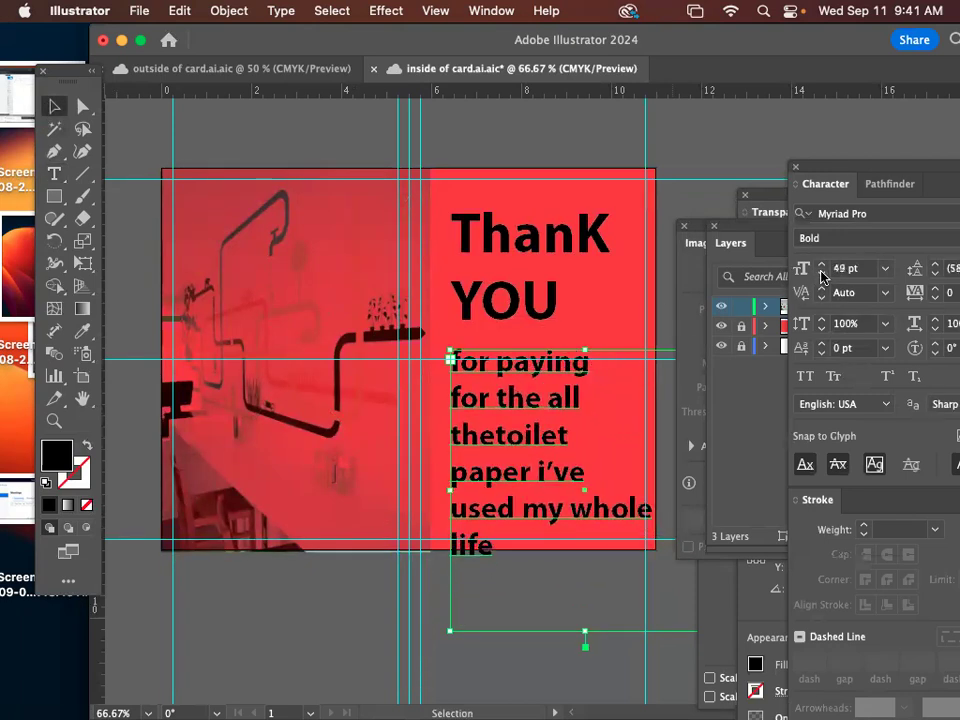
Fix the run-together 'thetoilet' in the message
double_click(497, 441)
left_click(502, 437)
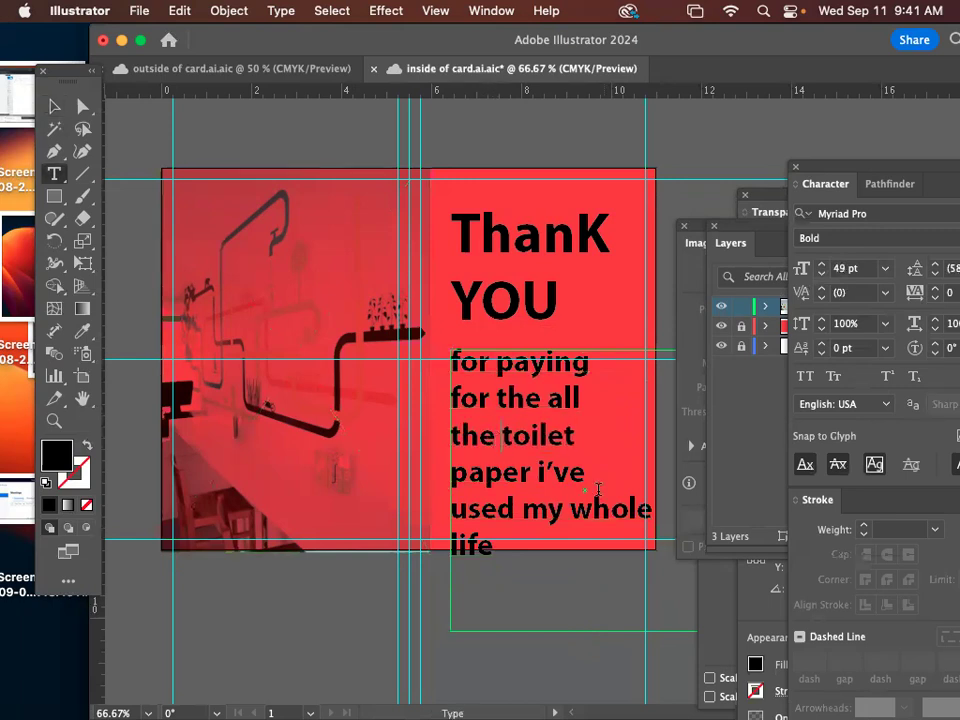
left_click(56, 103)
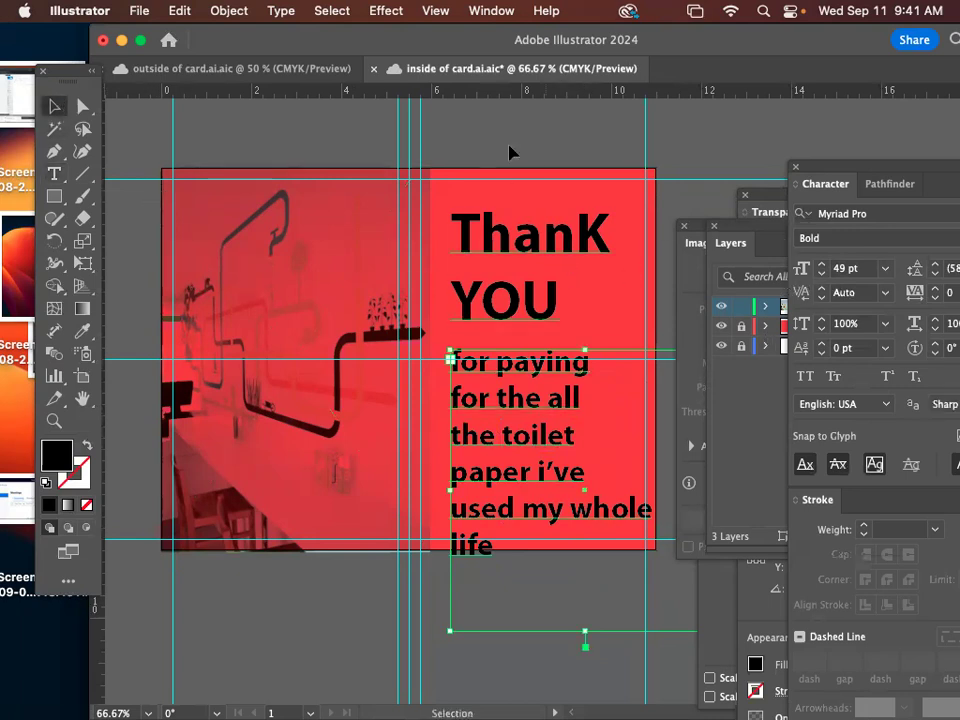
Shrink the message to 45 pt and nudge its text block up slightly
left_click_drag(509, 152, 452, 70)
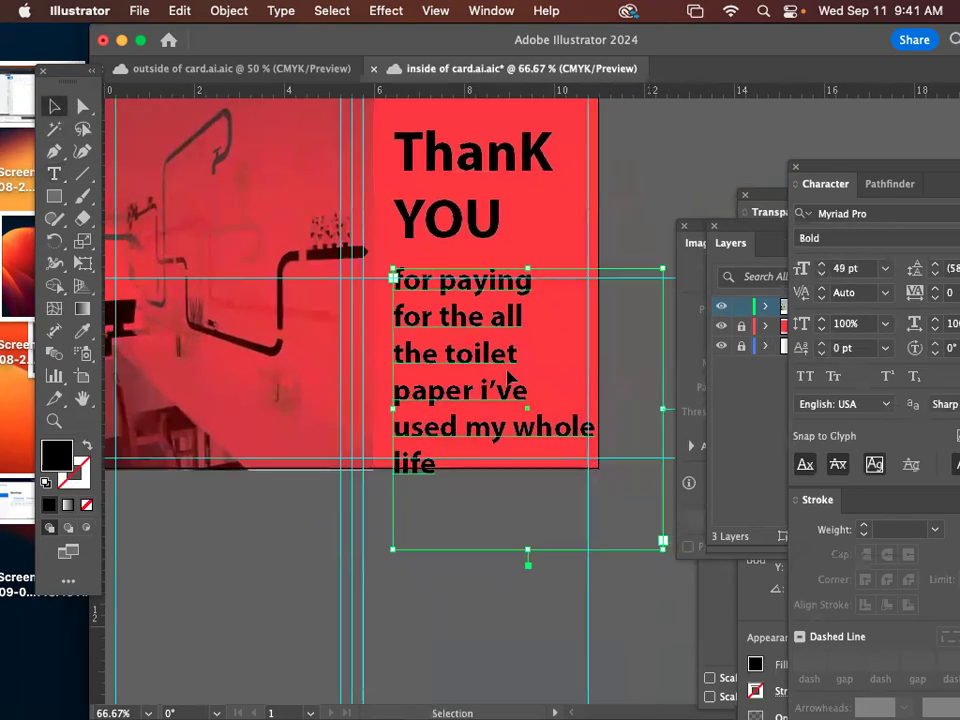
left_click(821, 274)
left_click(821, 274)
left_click(821, 274)
left_click(821, 274)
left_click_drag(450, 359, 453, 352)
left_click(634, 231)
Add an exclamation mark after 'life' at the end of the message, then zoom out
left_click(300, 381)
left_click(58, 421)
scroll(500, 286, "up", 3)
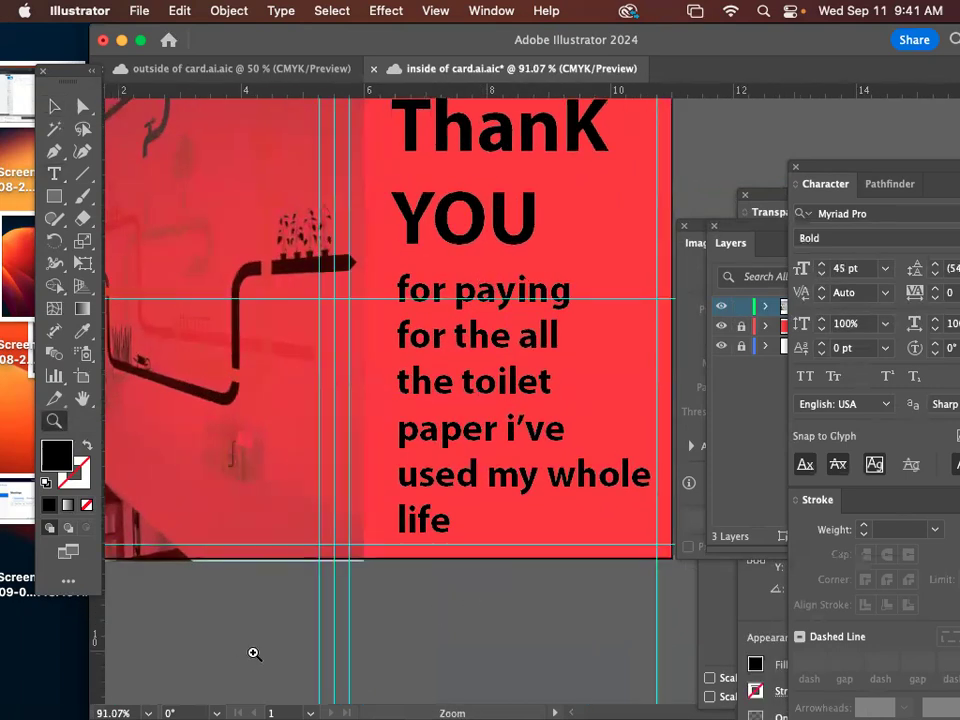
key("v")
left_click_drag(510, 430, 474, 365)
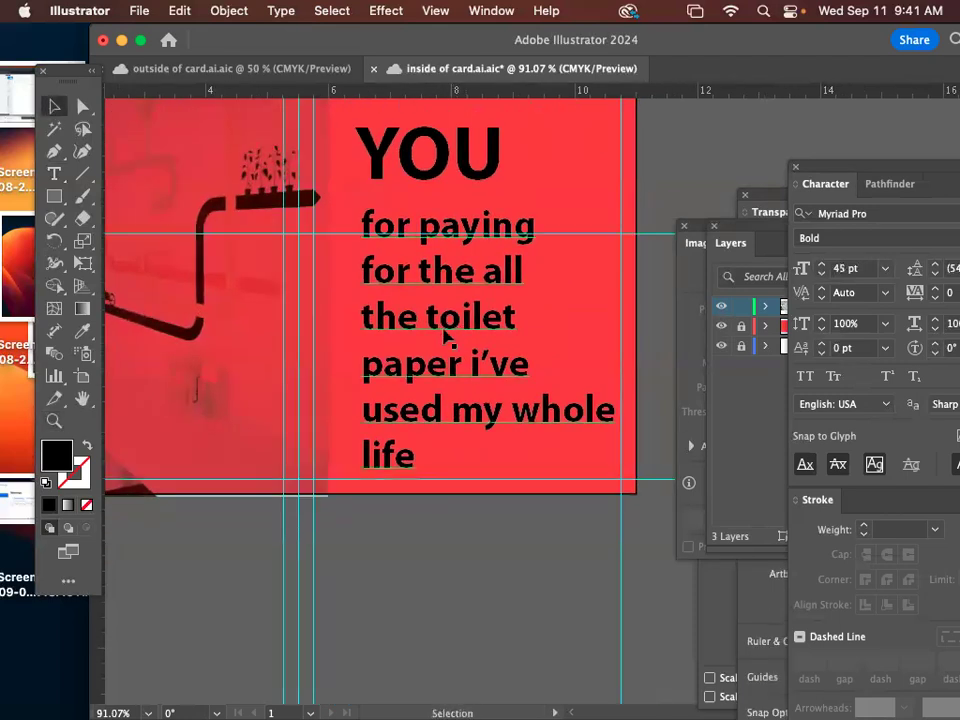
double_click(426, 474)
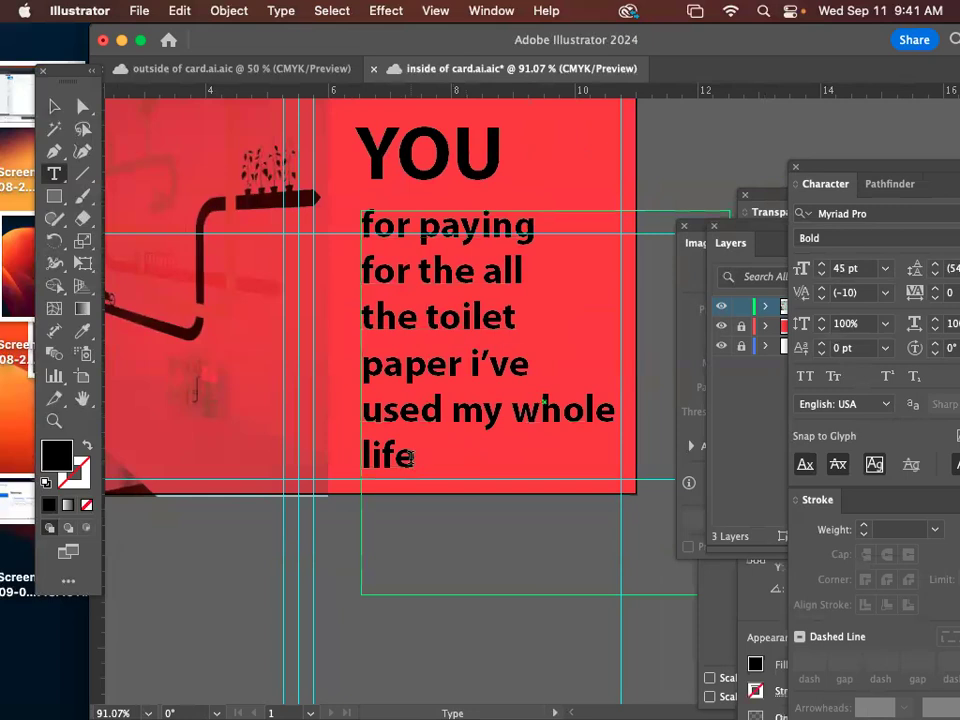
type("!")
left_click(52, 104)
left_click(180, 570)
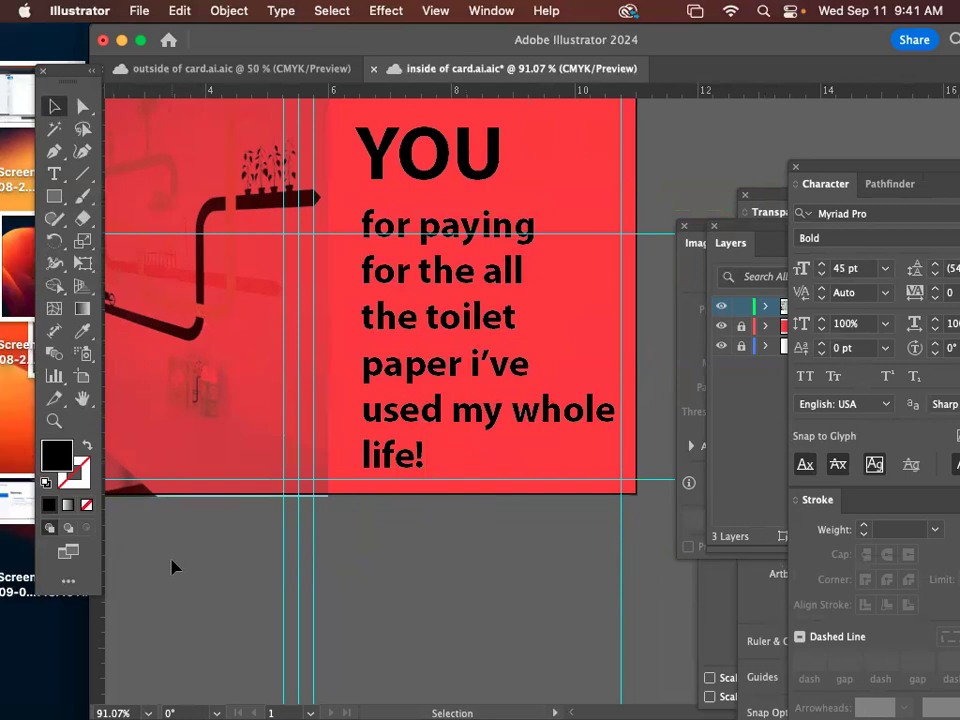
key("super+minus")
key("super+minus")
key("super+minus")
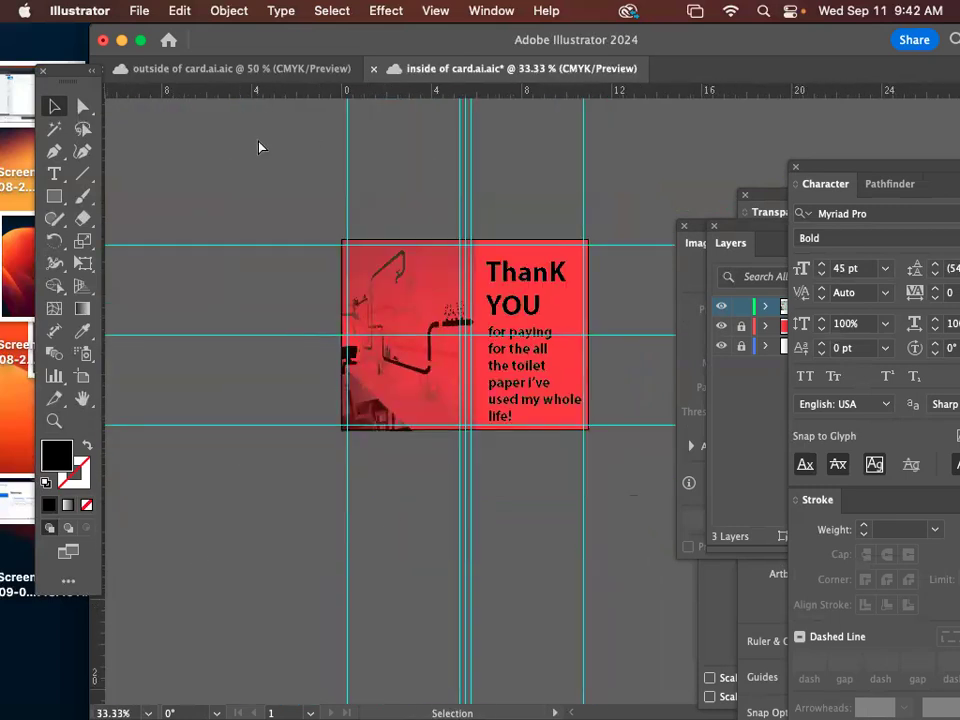
key("super+s")
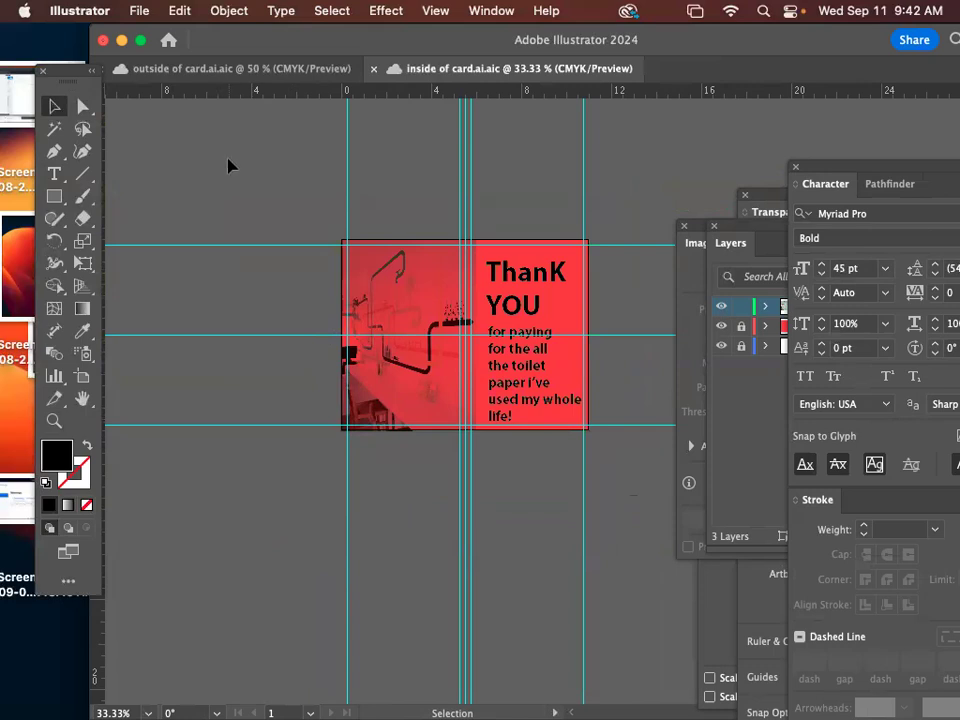
left_click(140, 11)
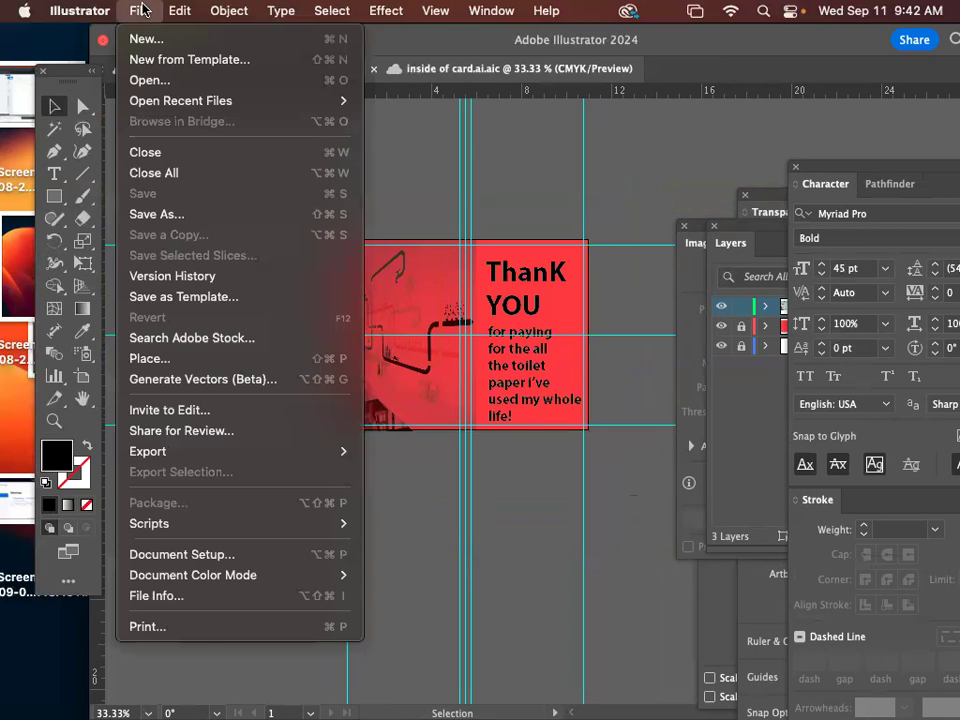
left_click(541, 185)
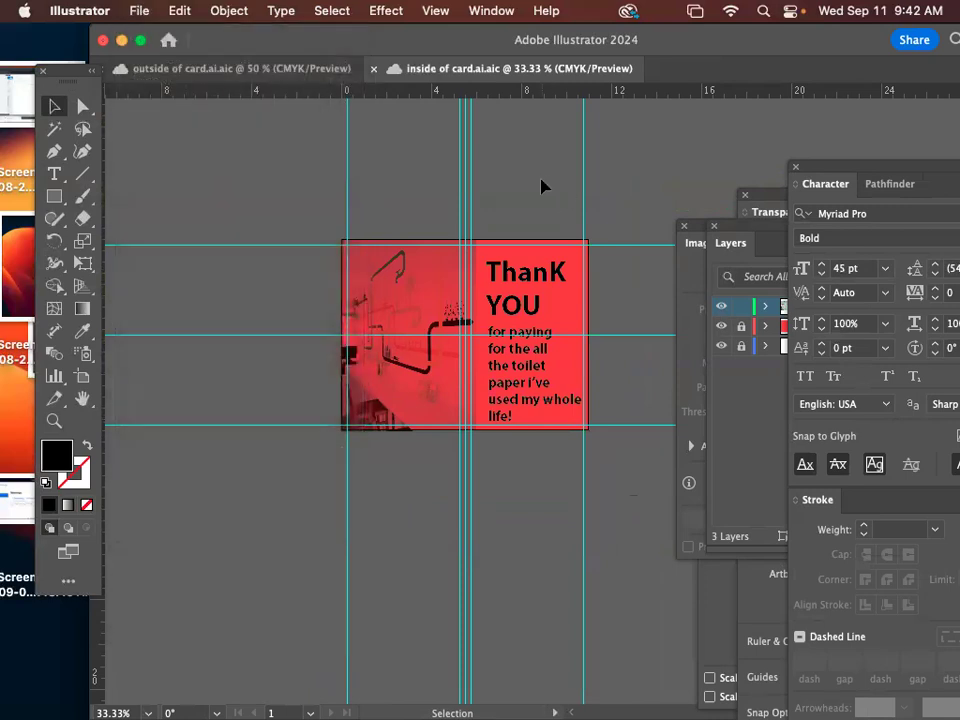
key("super+a")
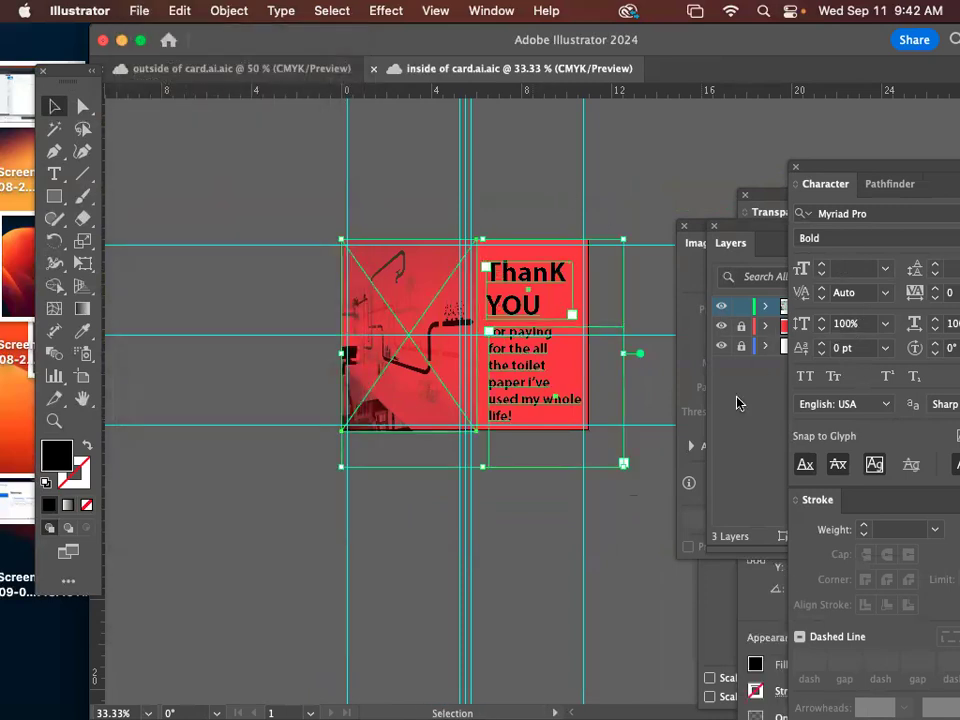
double_click(537, 328)
key("super+a")
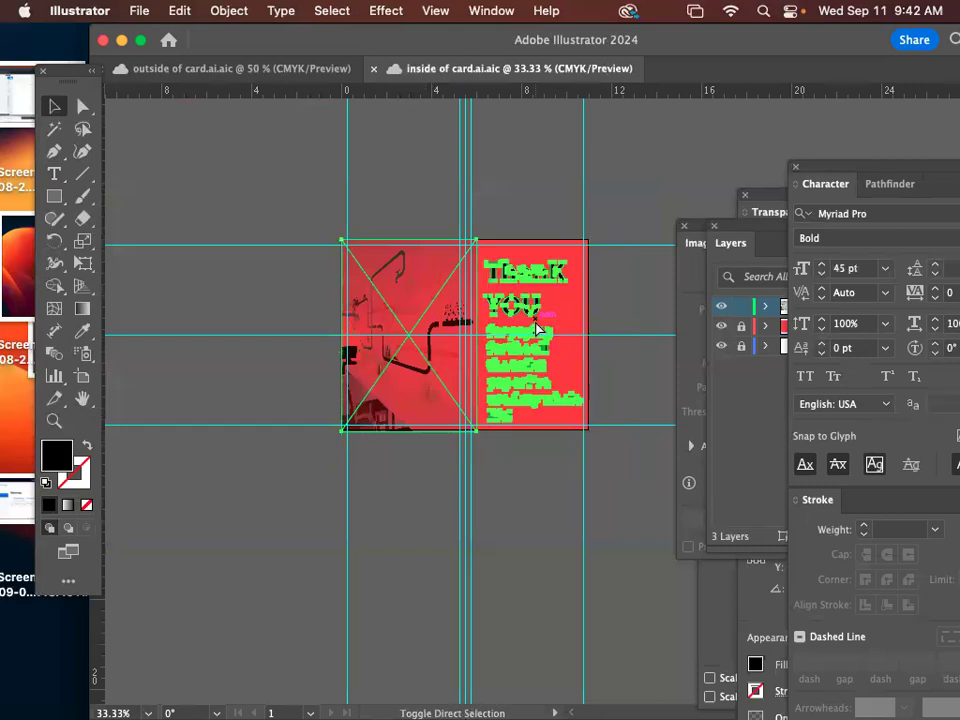
key("Escape")
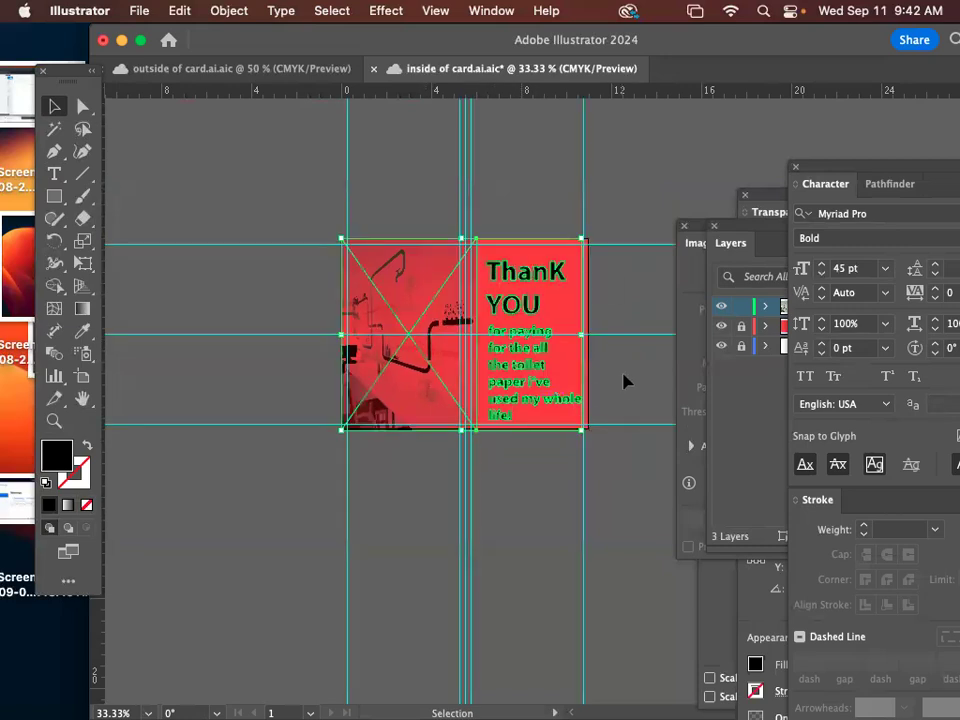
left_click(525, 349)
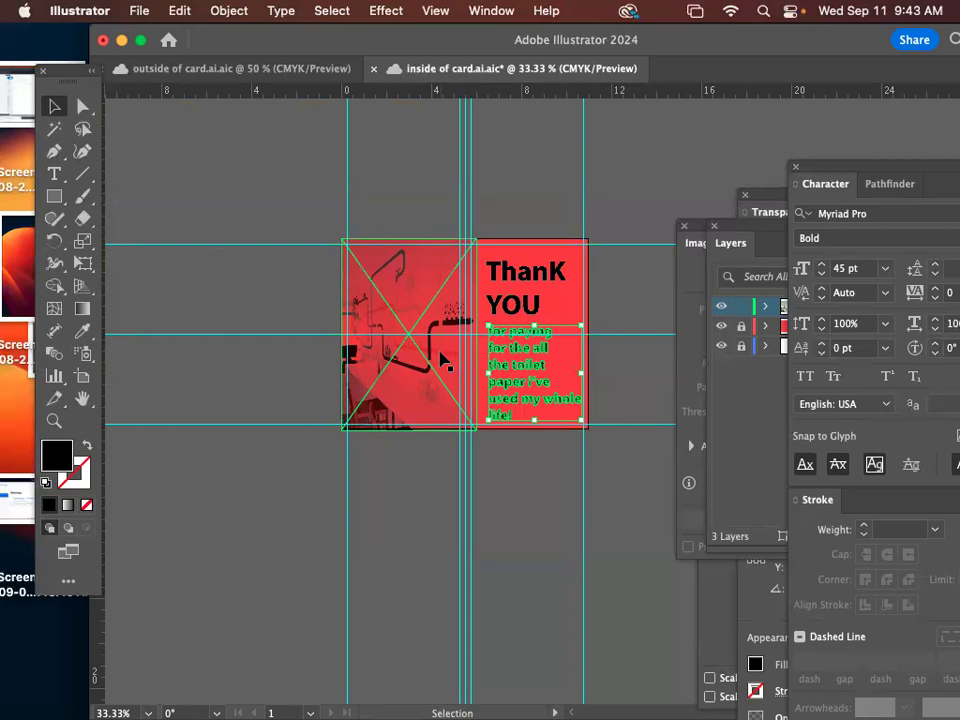
left_click(335, 270, "shift")
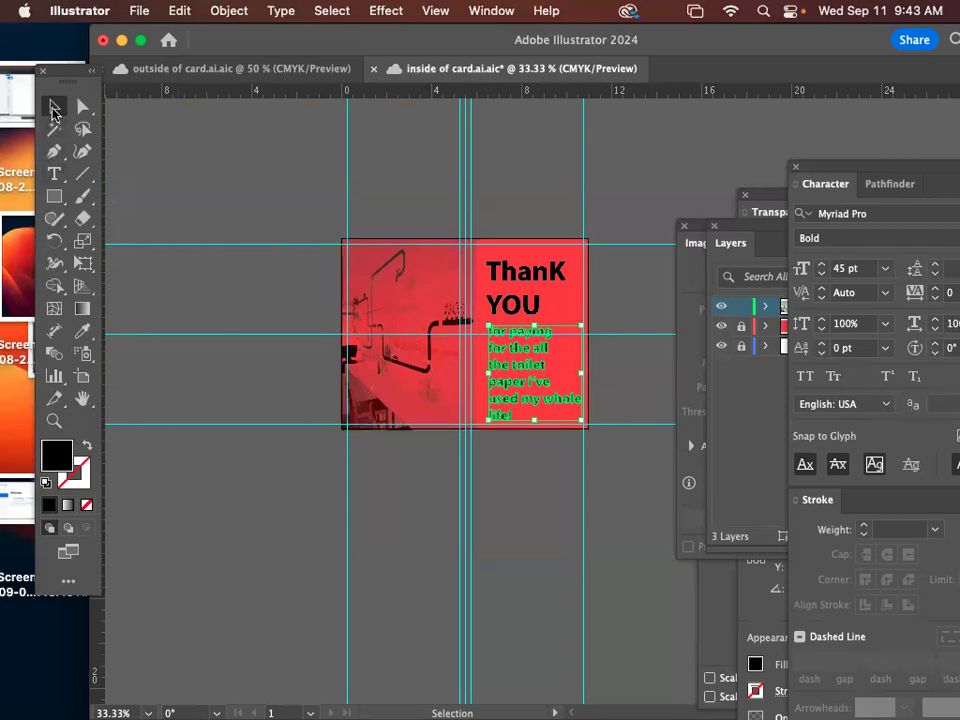
left_click(540, 316)
left_click(540, 358)
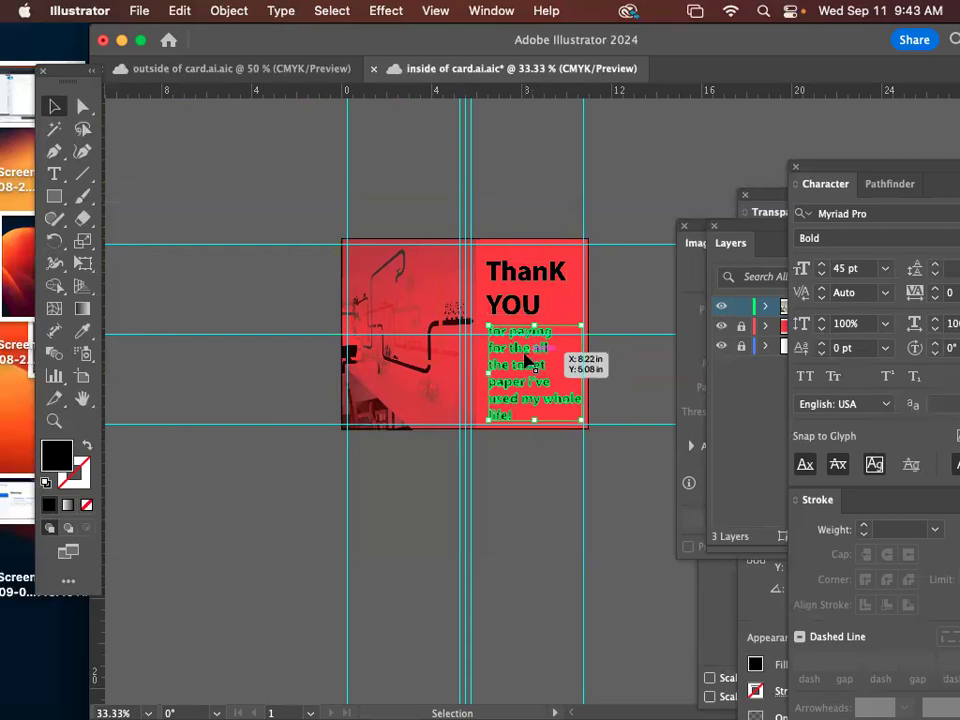
left_click(388, 221)
left_click(525, 290)
Save the inside card to the computer as Adobe PDF 'inside of card.pdf'
left_click(525, 360)
left_click(138, 10)
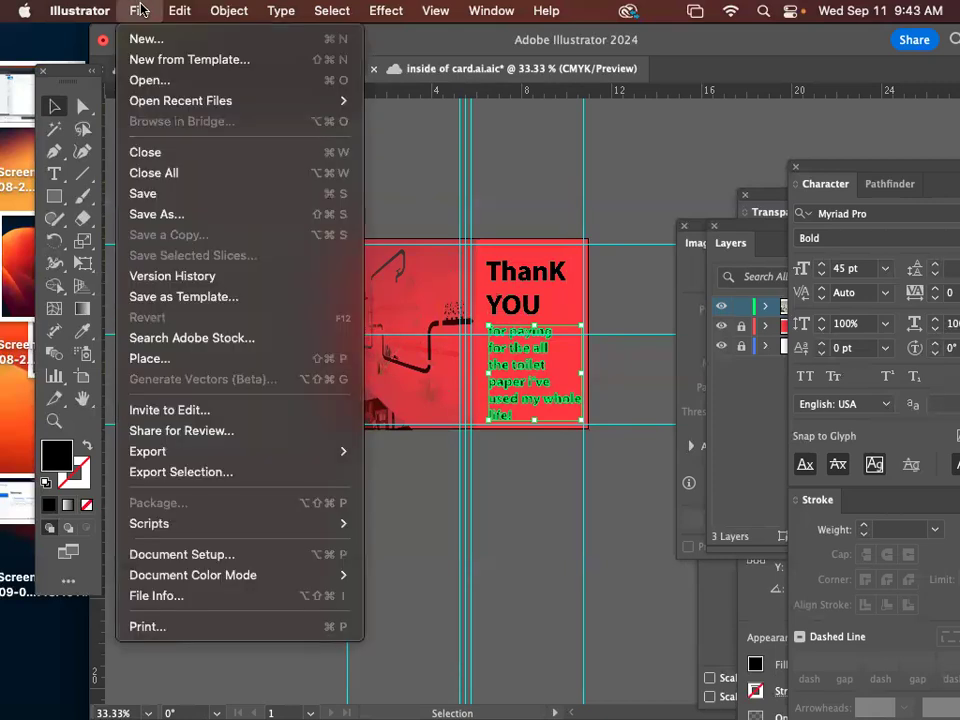
left_click(175, 216)
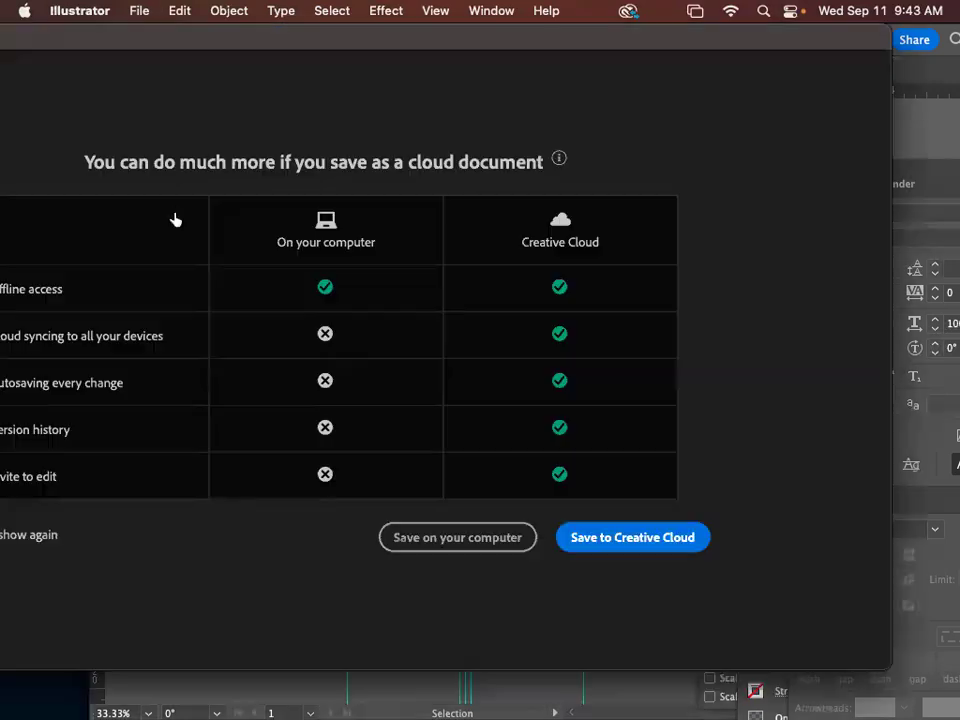
left_click(458, 537)
left_click(548, 410)
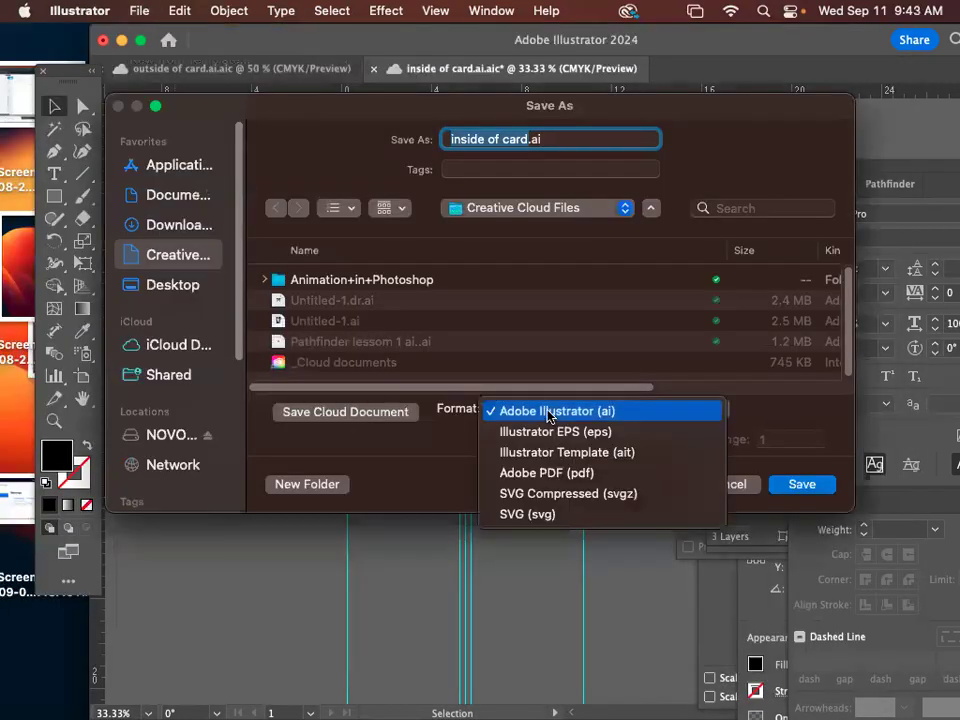
left_click(542, 529)
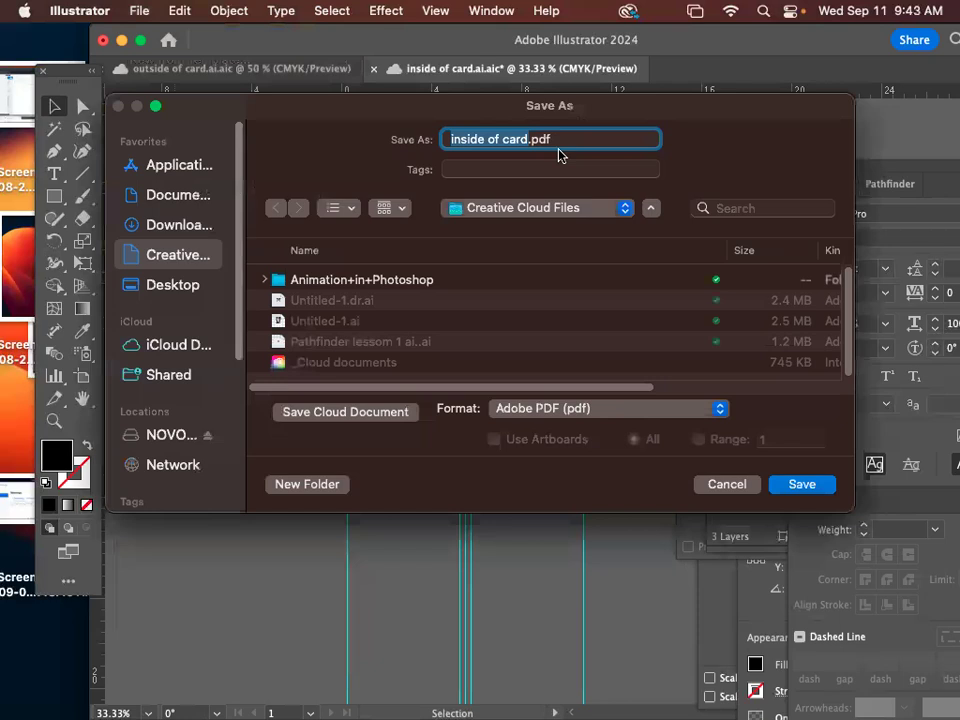
left_click(796, 485)
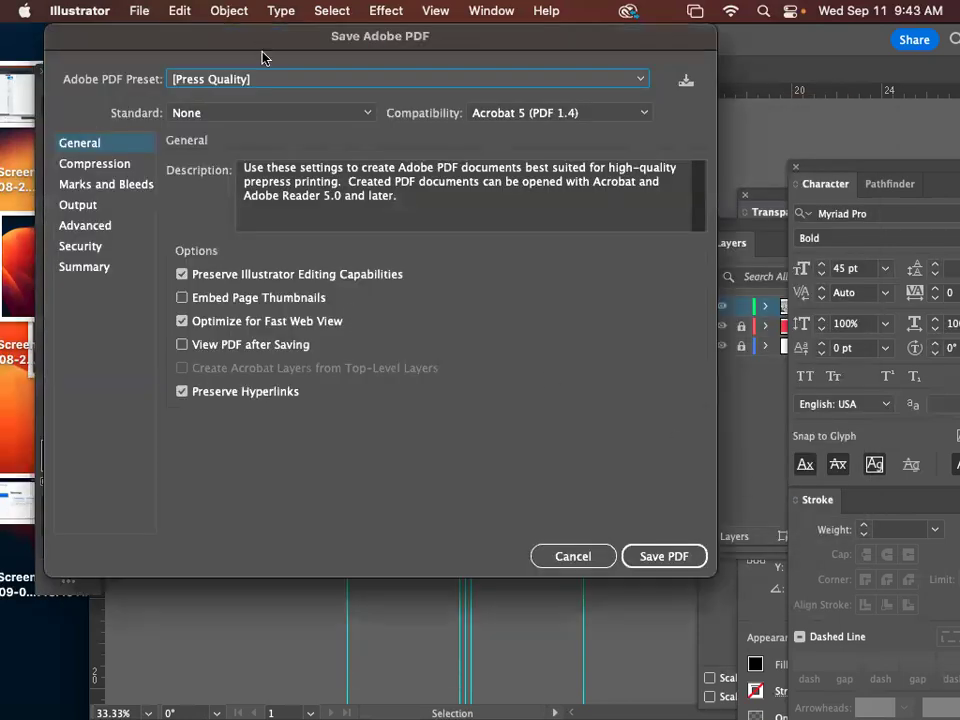
Keep the [Press Quality] preset, enable All Printer's Marks, and save the PDF
left_click(262, 79)
key("alt")
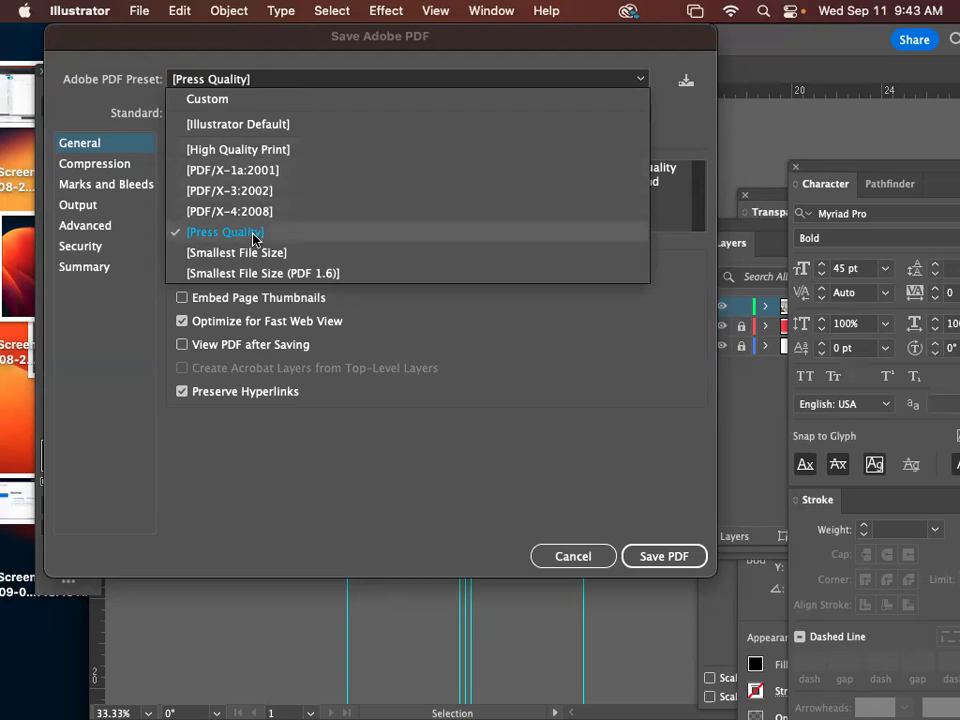
left_click(113, 192)
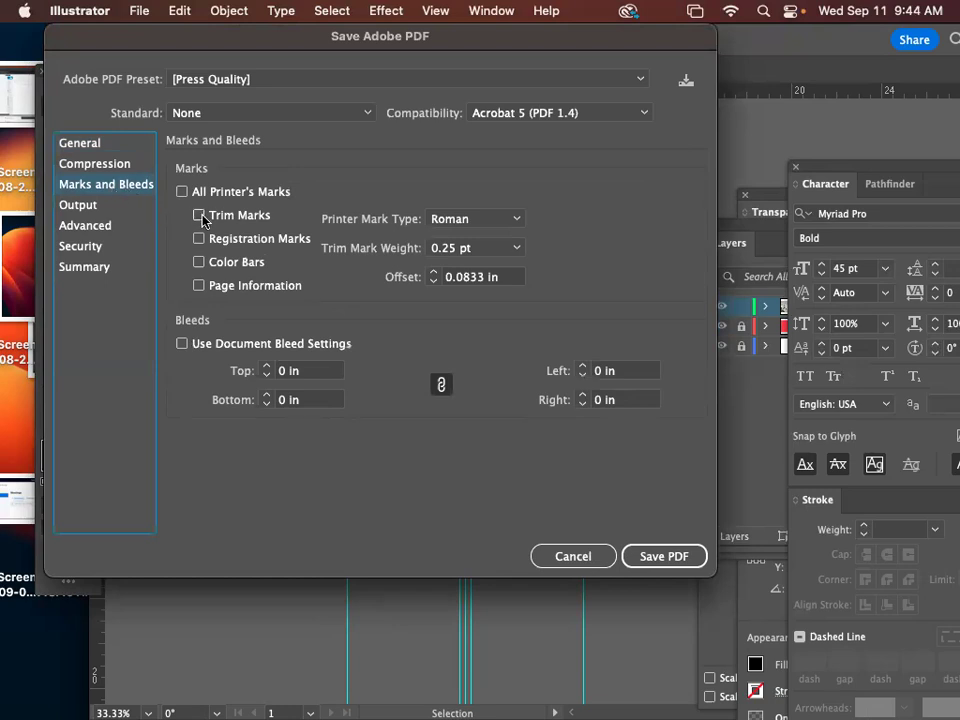
left_click(182, 192)
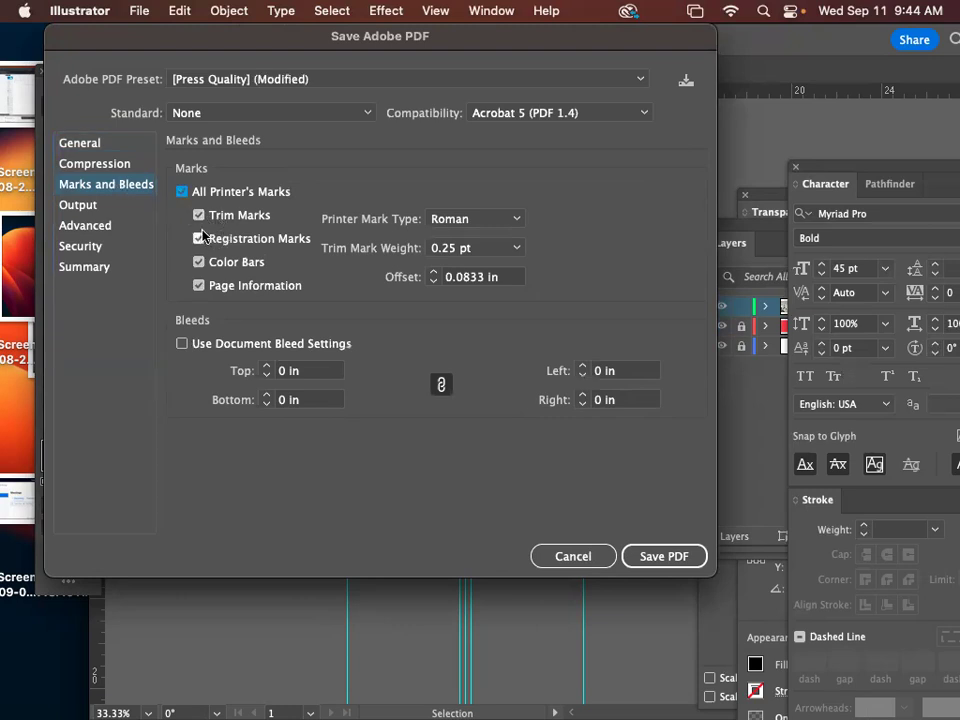
left_click(185, 196)
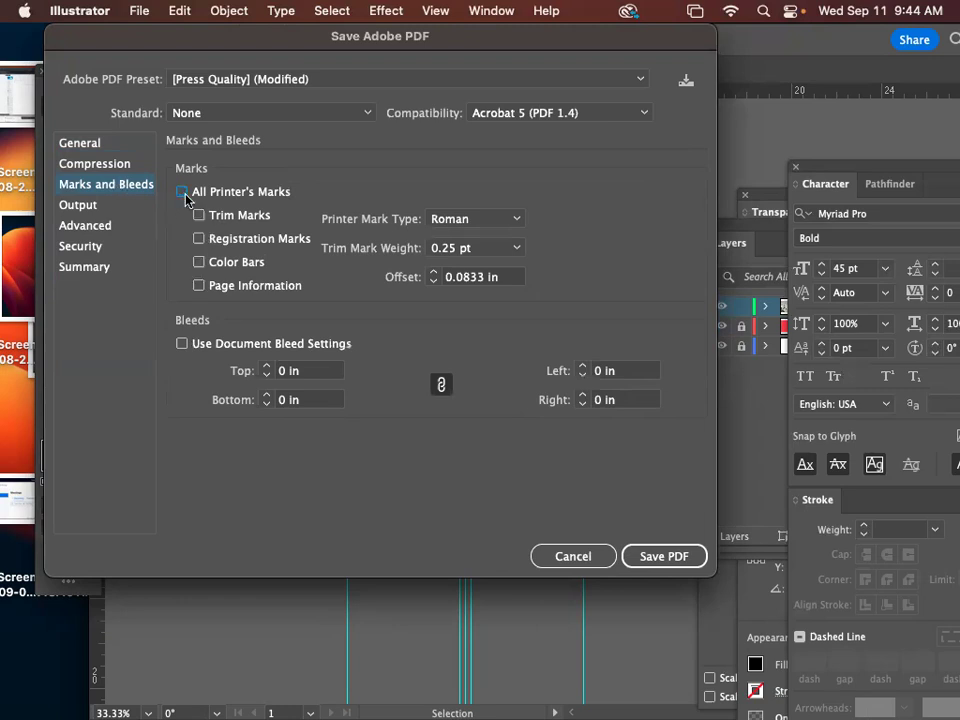
left_click(184, 195)
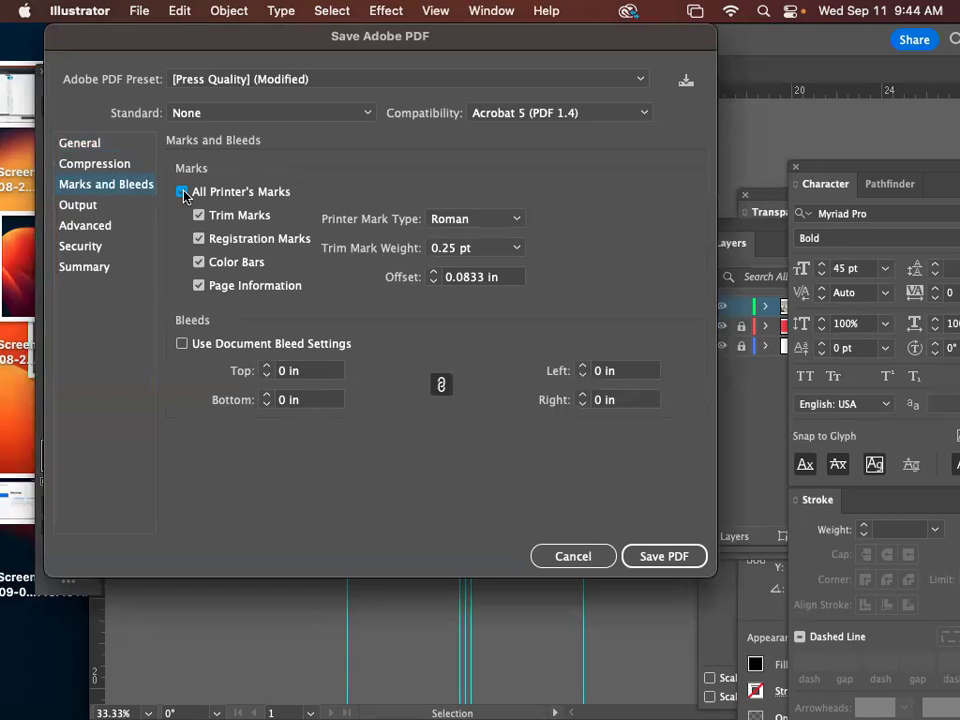
left_click(664, 557)
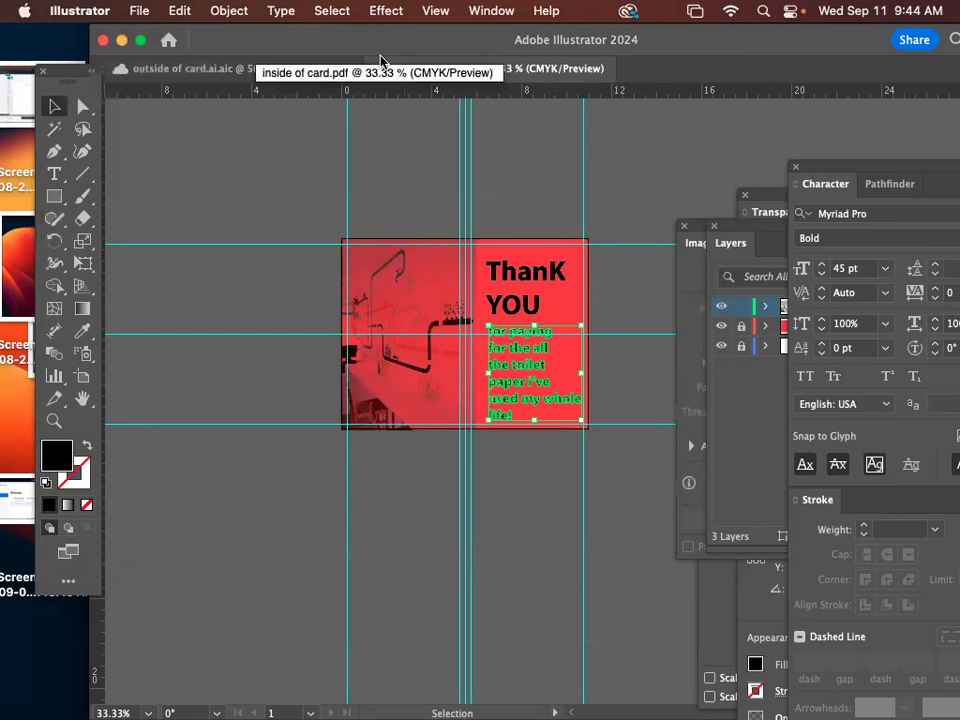
left_click_drag(383, 71, 414, 279)
left_click(452, 281)
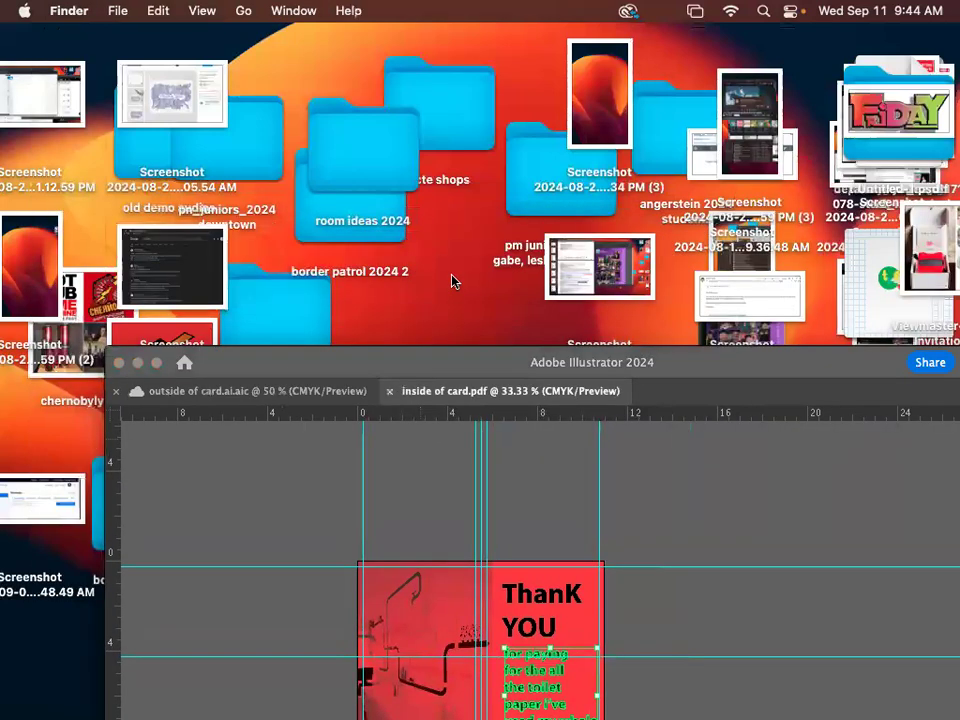
left_click(459, 346)
left_click_drag(444, 350, 415, 230)
Re-save inside of card.pdf to the Desktop with All Printer's Marks on
left_click_drag(388, 138, 372, 92)
left_click(139, 10)
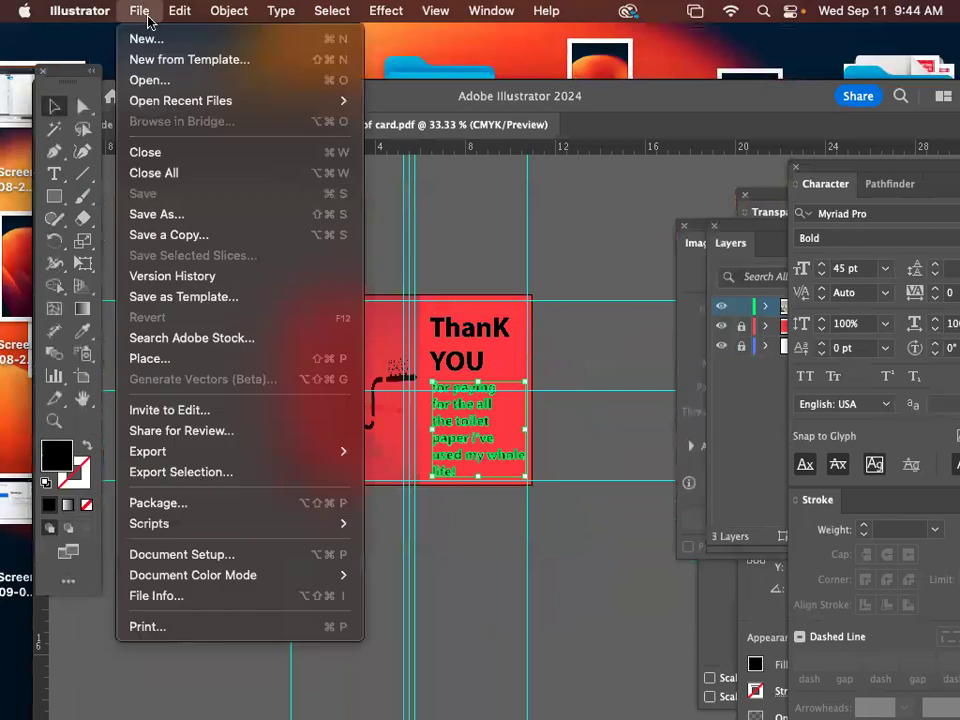
left_click(170, 215)
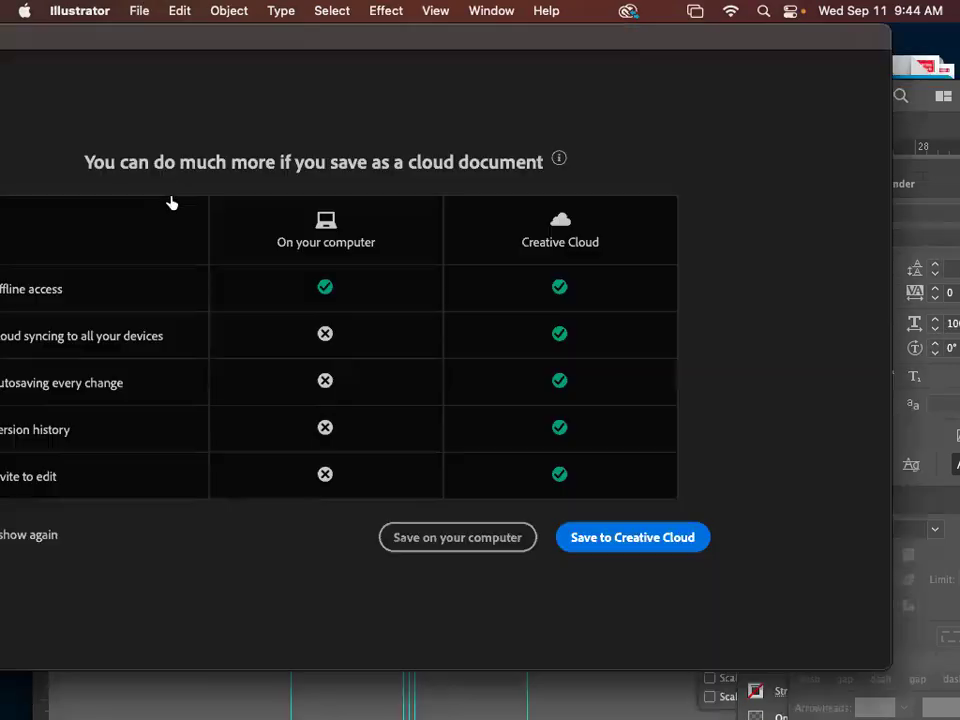
left_click(441, 536)
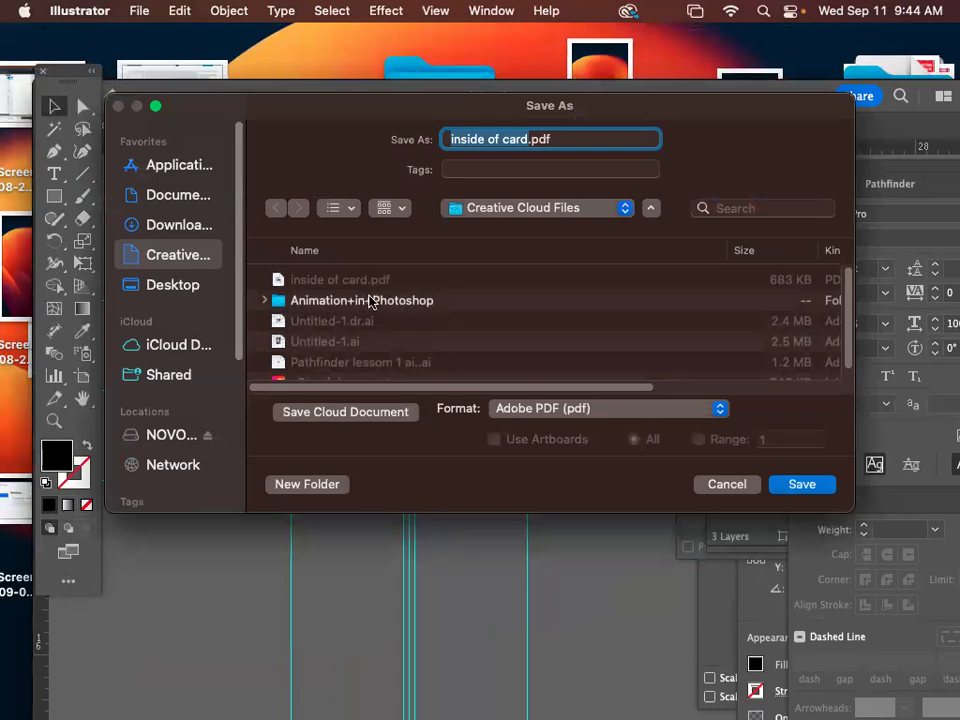
left_click(174, 286)
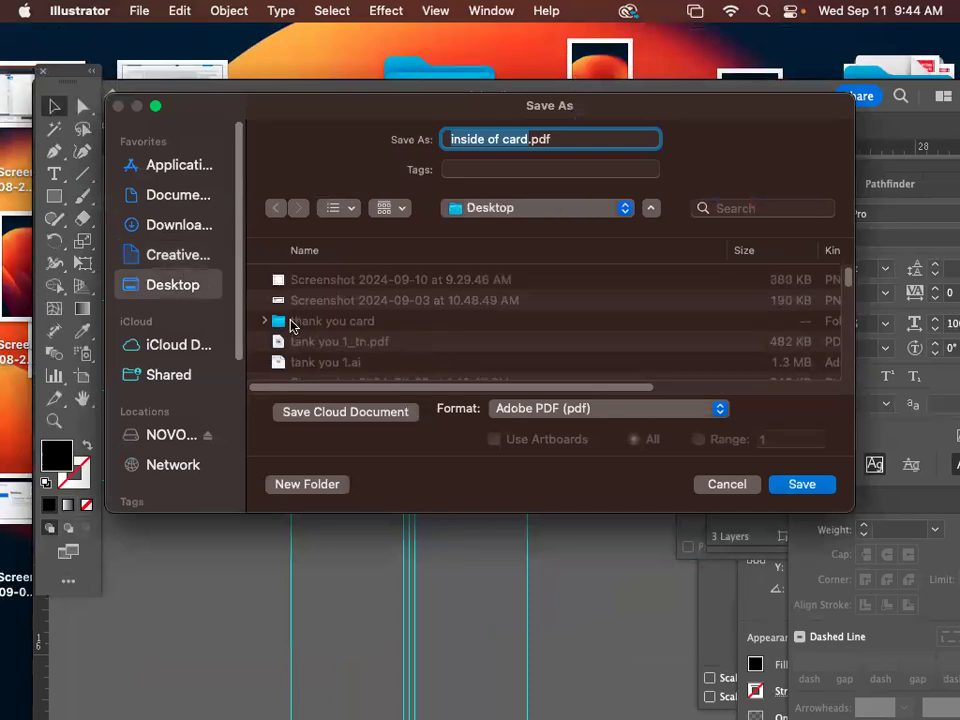
left_click(801, 487)
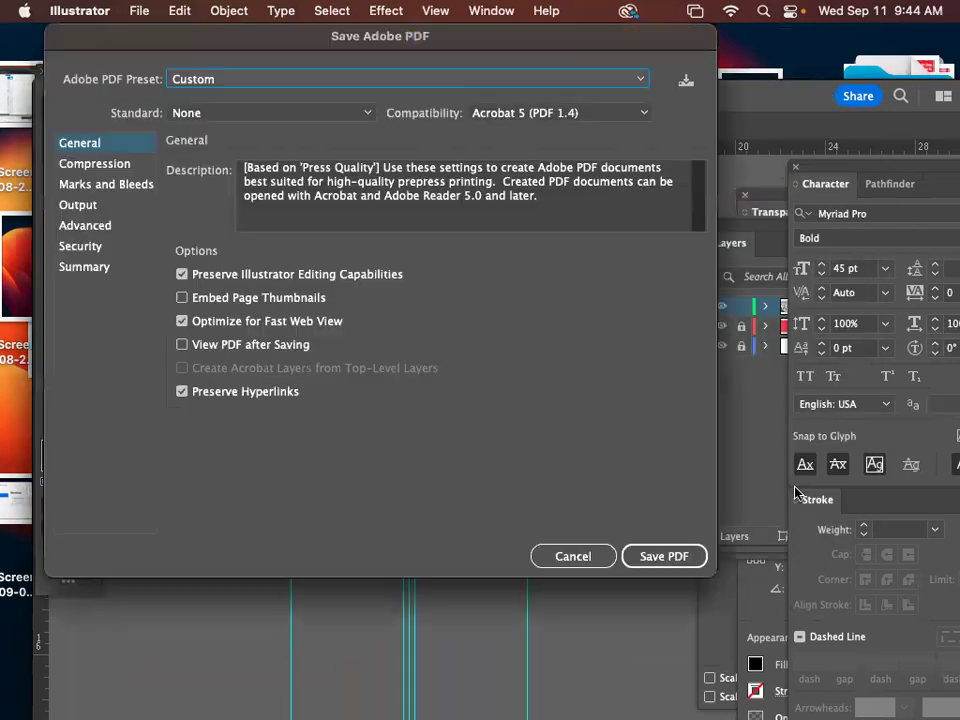
left_click(130, 186)
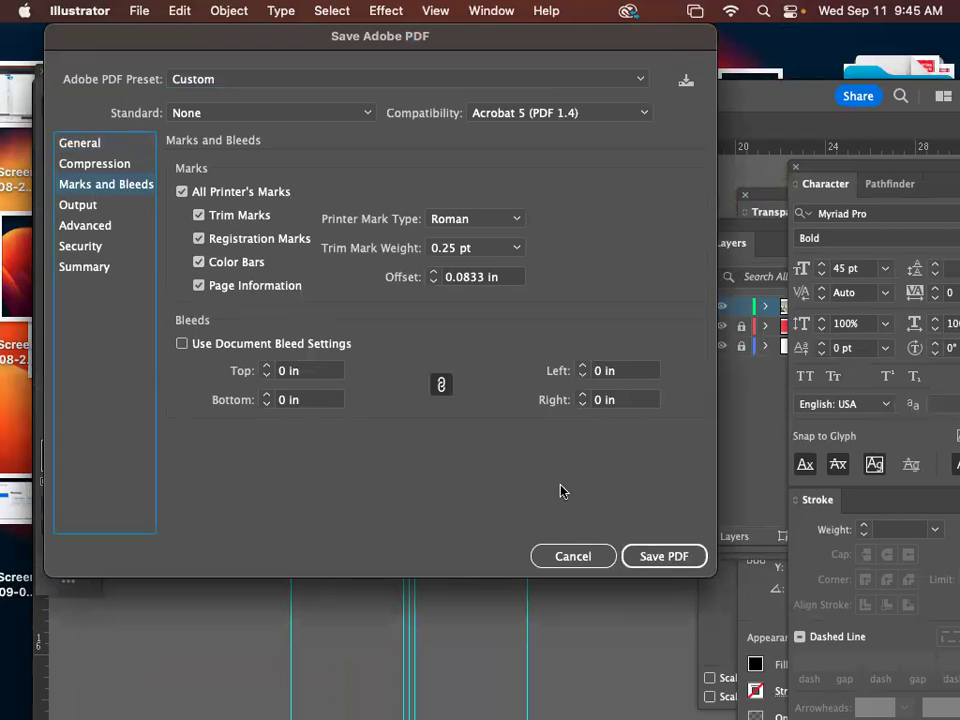
left_click(660, 557)
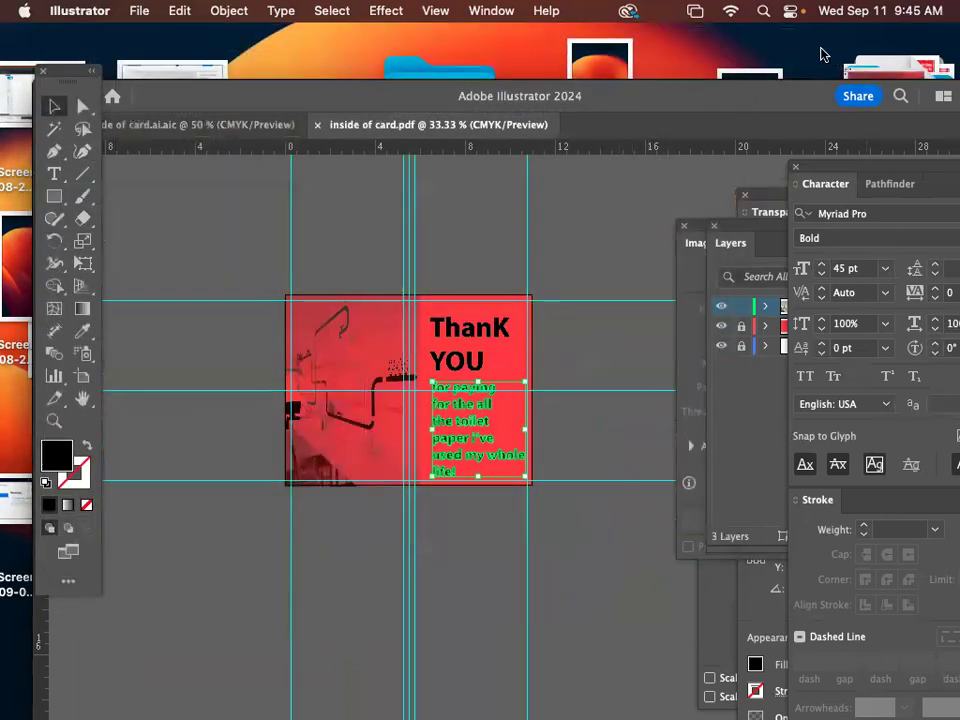
Open inside of card.pdf from the Desktop in Preview and inspect its crop marks and colour bars
left_click(822, 52)
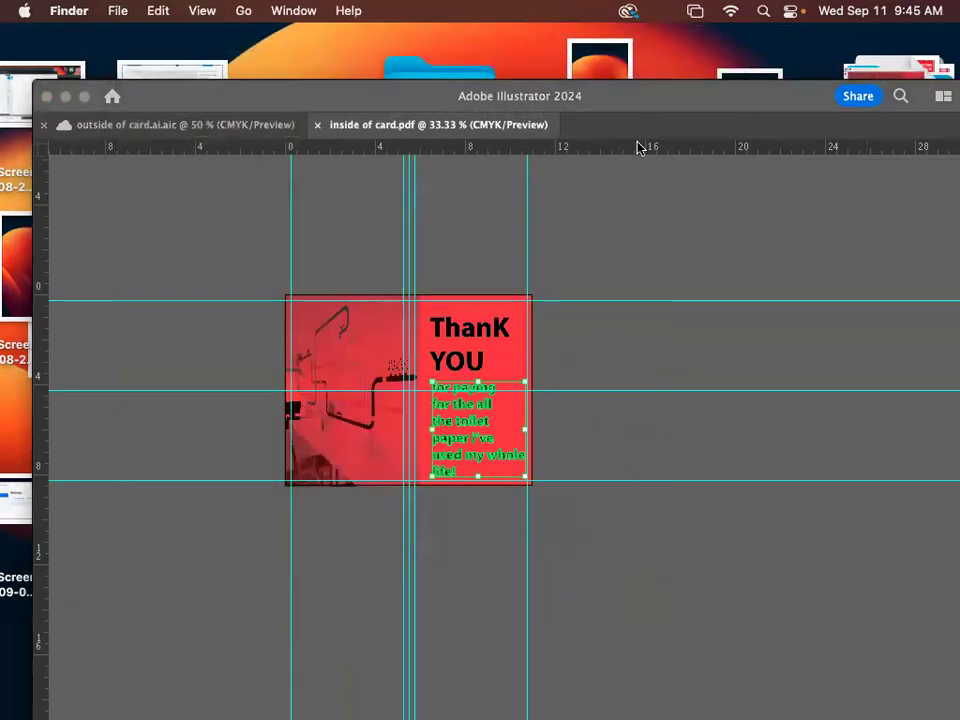
left_click(684, 264)
key("ctrl+Tab")
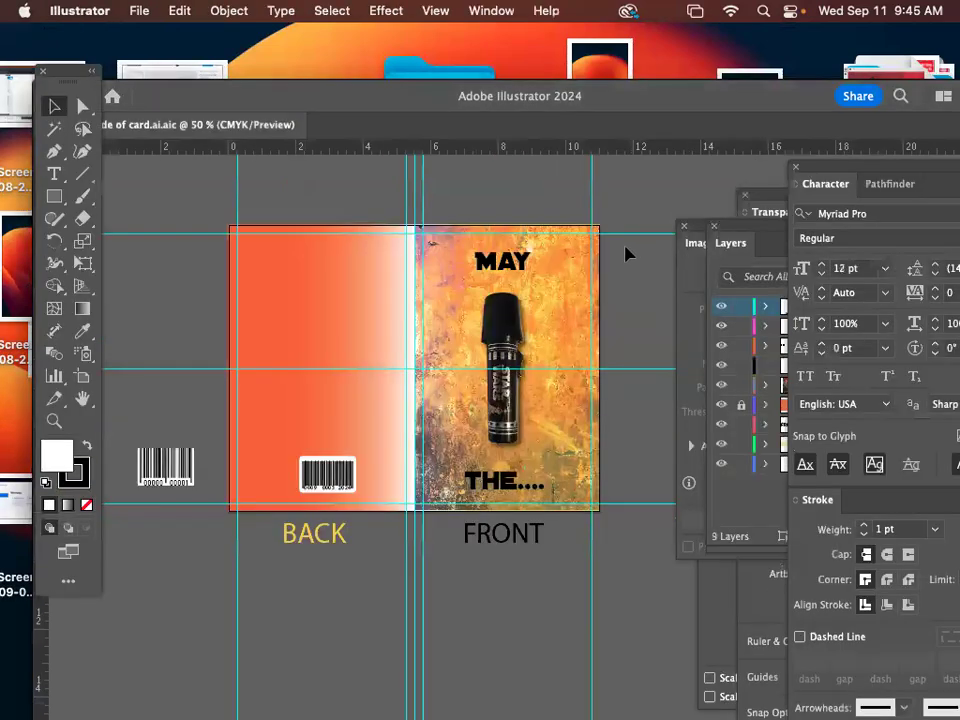
left_click_drag(615, 92, 536, 219)
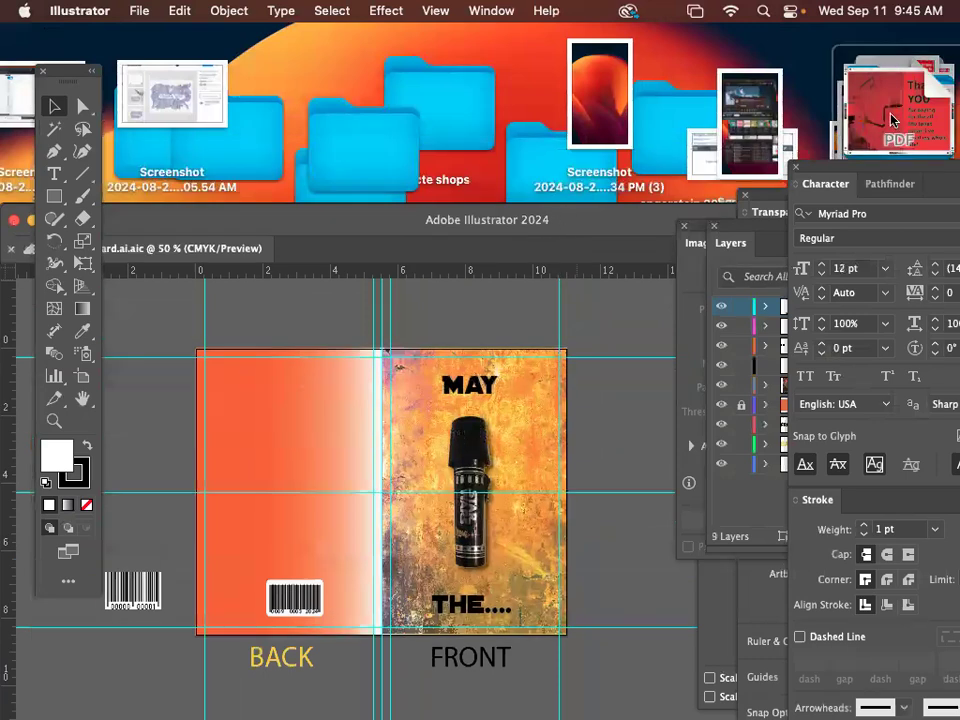
left_click_drag(893, 120, 525, 93)
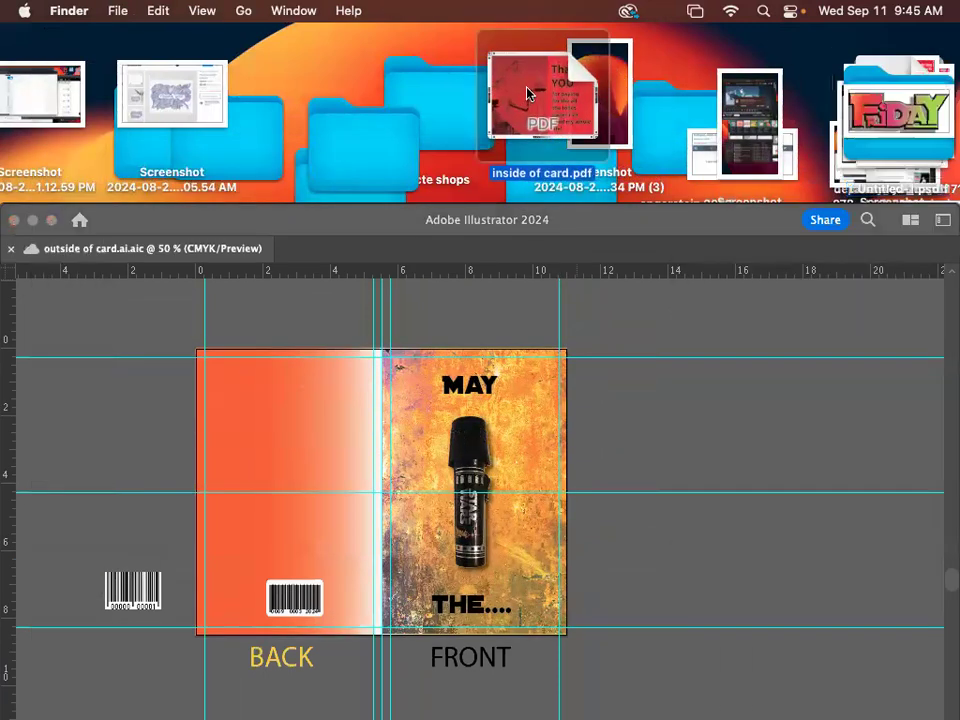
double_click(527, 93)
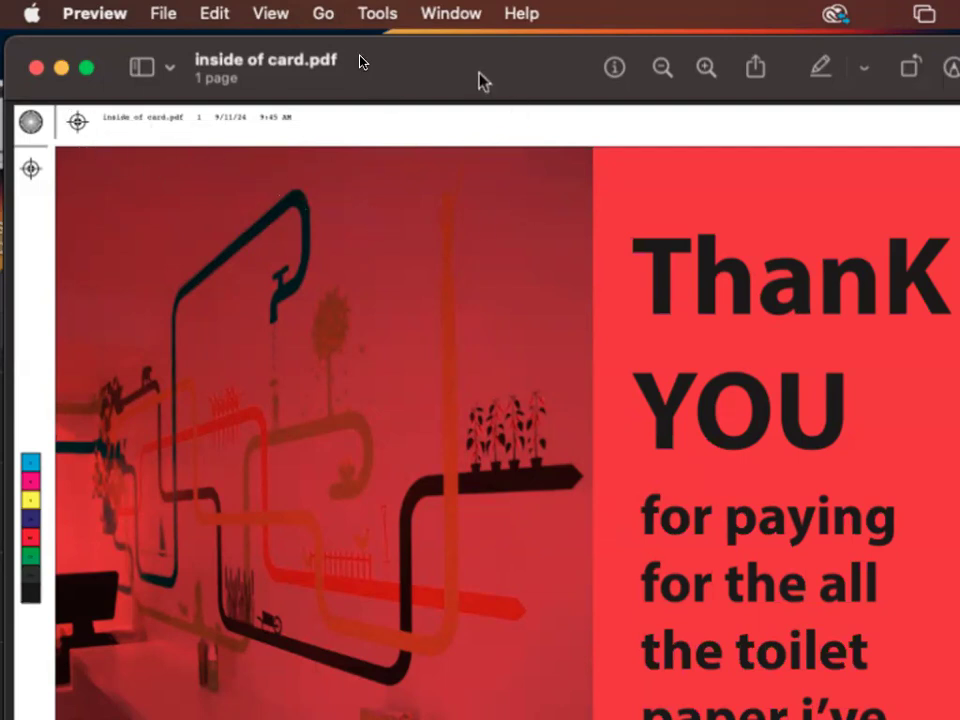
scroll(390, 392, "down", 2)
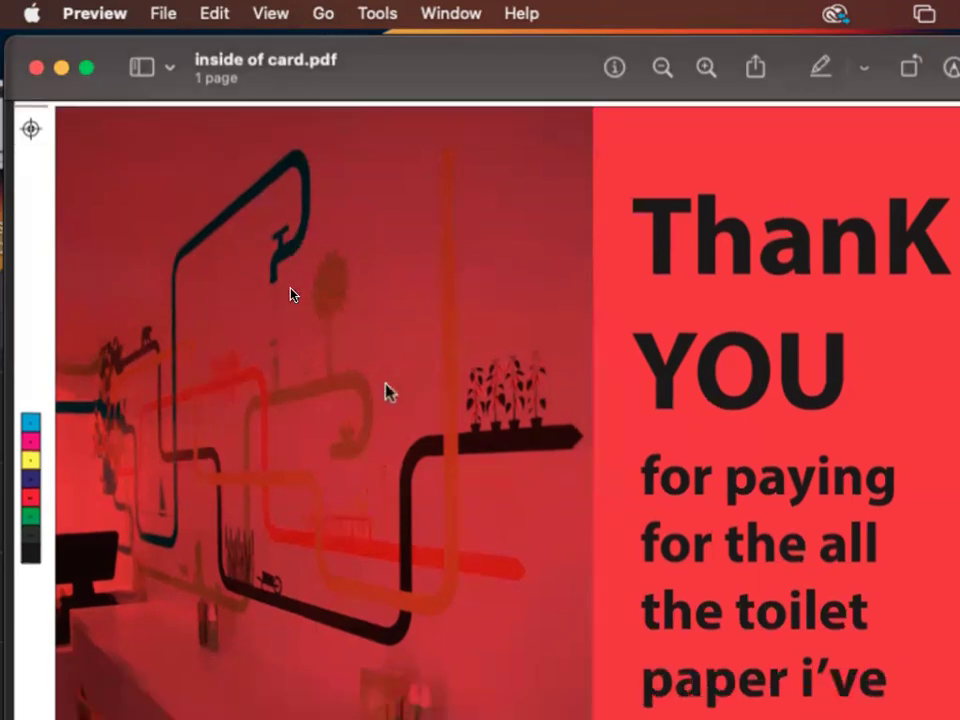
scroll(388, 391, "down", 2)
key("super+minus")
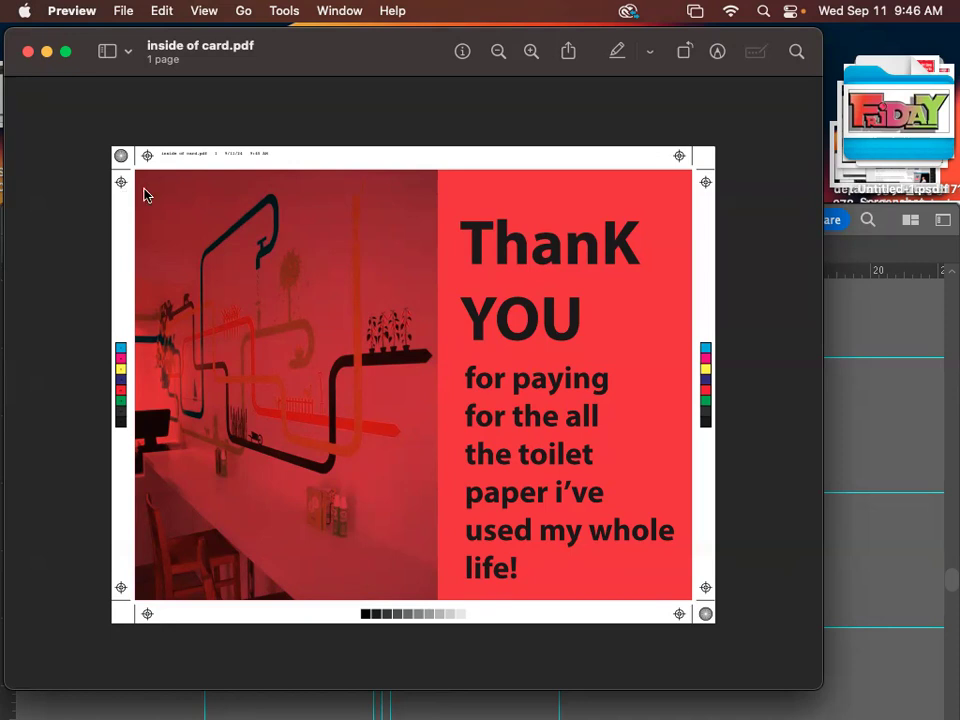
Close the PDF preview and unlock the background colour layer
key("super+w")
left_click_drag(302, 226, 368, 109)
left_click(752, 242)
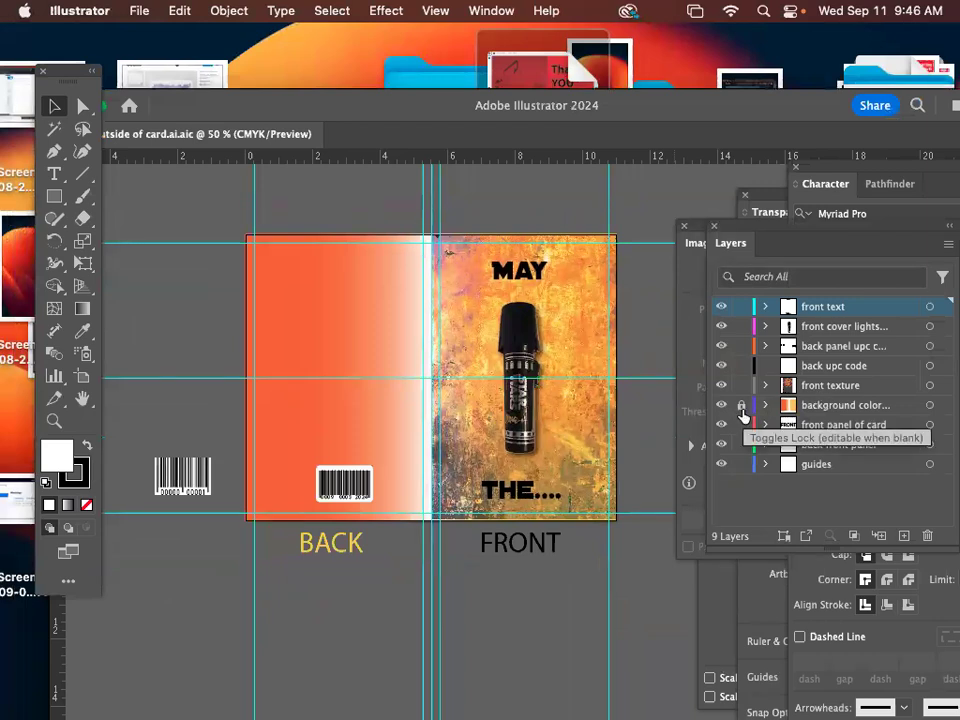
left_click(741, 406)
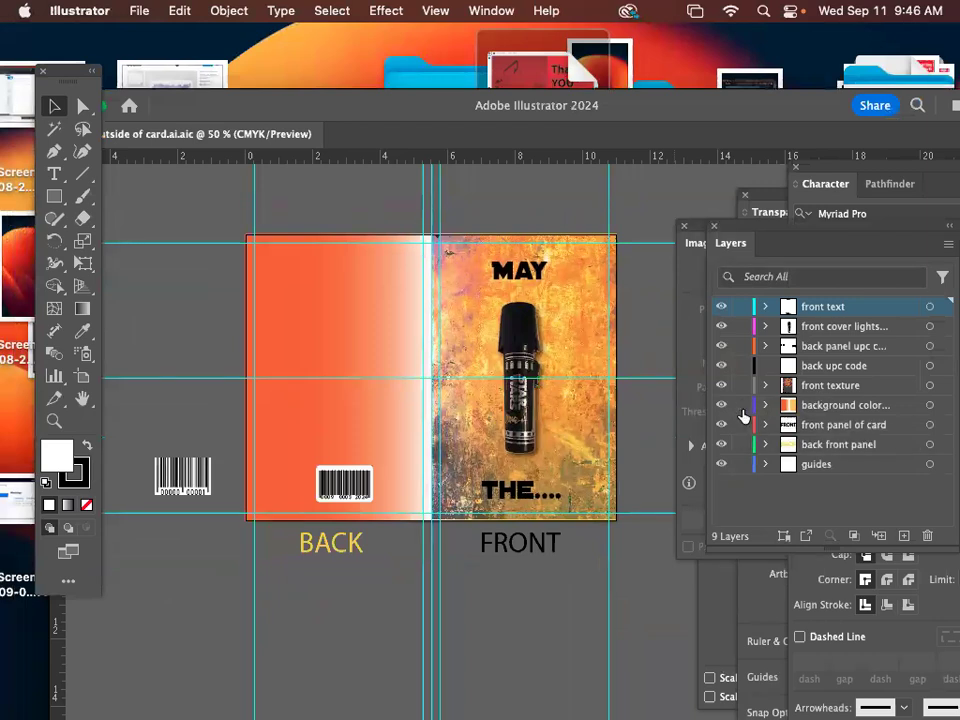
Stretch the orange gradient background to 11.17 in wide
left_click(397, 280)
key("super+equal")
scroll(397, 280, "right", 5)
scroll(397, 280, "down", 2)
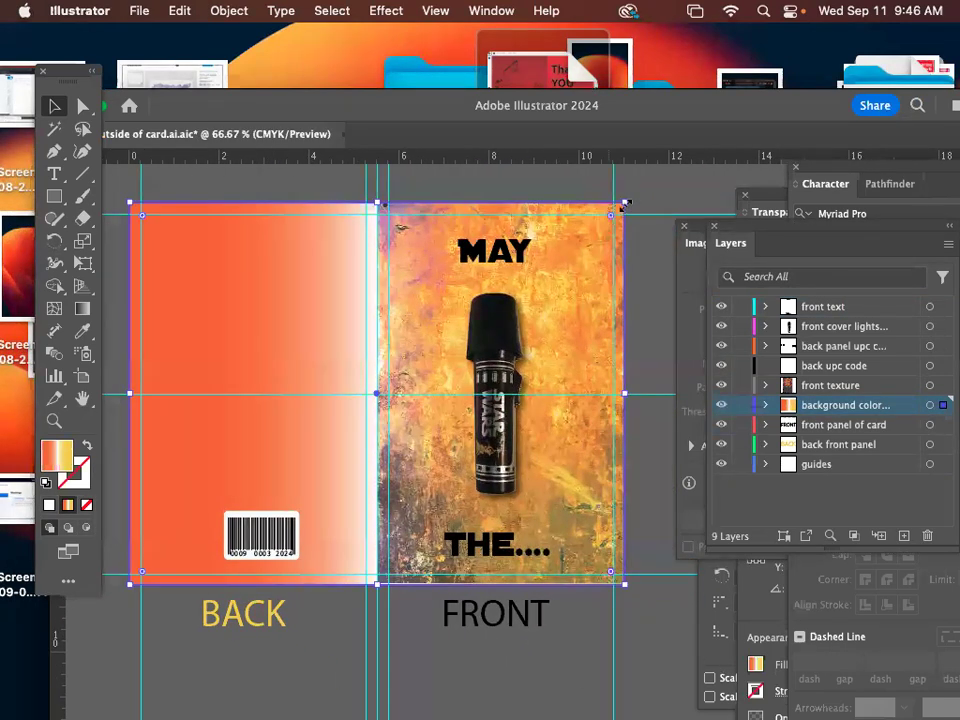
left_click_drag(627, 203, 628, 199)
Stretch the front texture image over the yellow edge strip to the card edge
left_click(579, 251)
key("z")
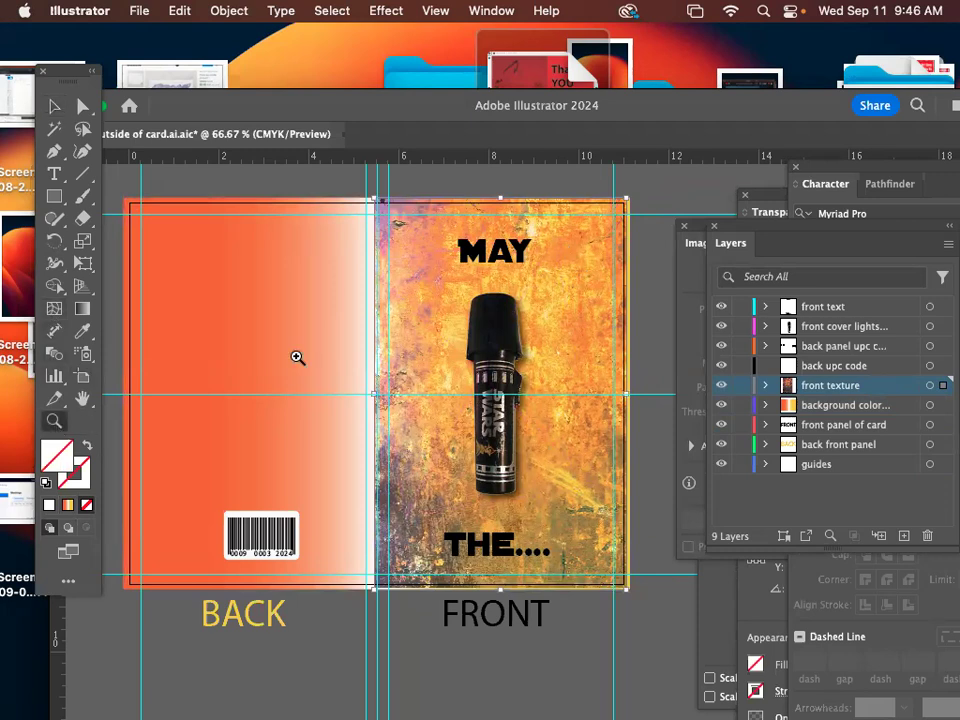
left_click(630, 199)
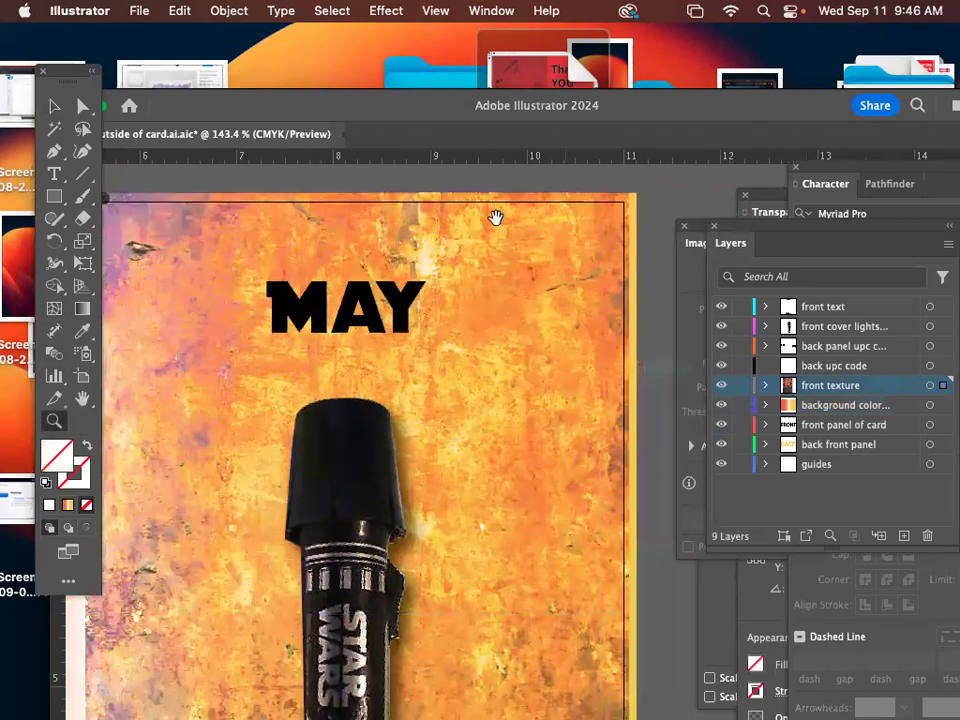
scroll(518, 237, "right", 3)
key("v")
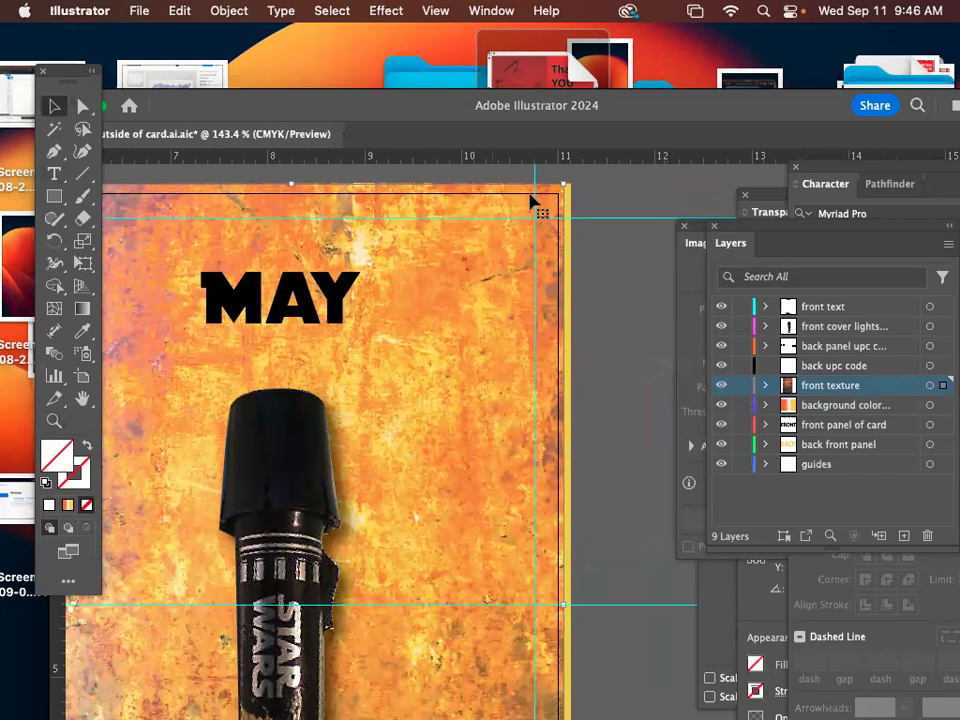
scroll(587, 523, "down", 5)
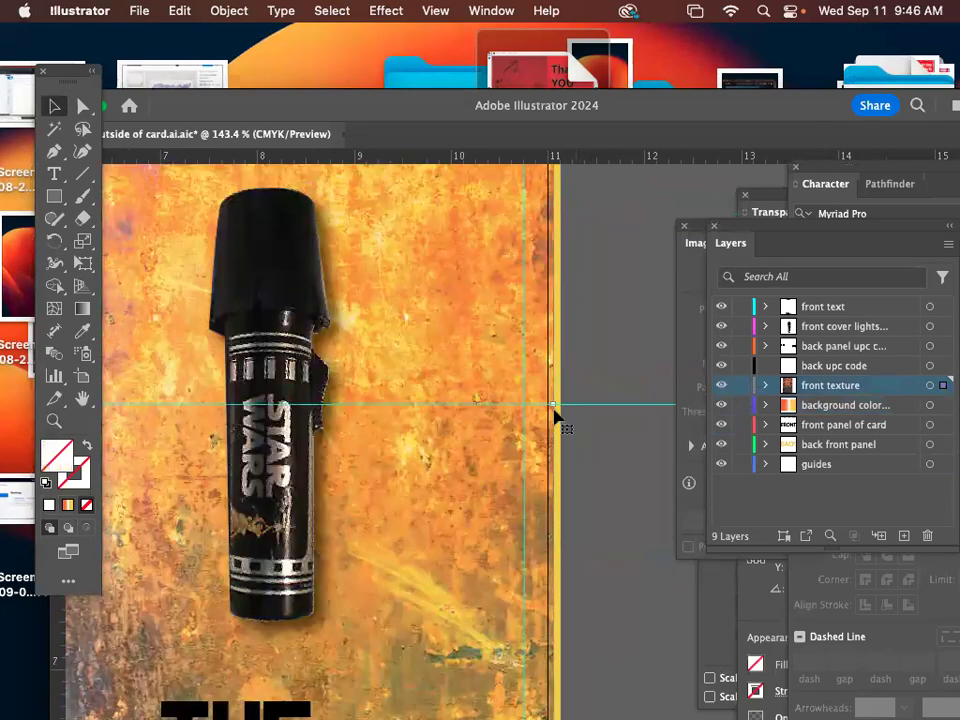
left_click_drag(553, 403, 563, 400)
scroll(594, 238, "up", 7)
scroll(587, 375, "left", 1)
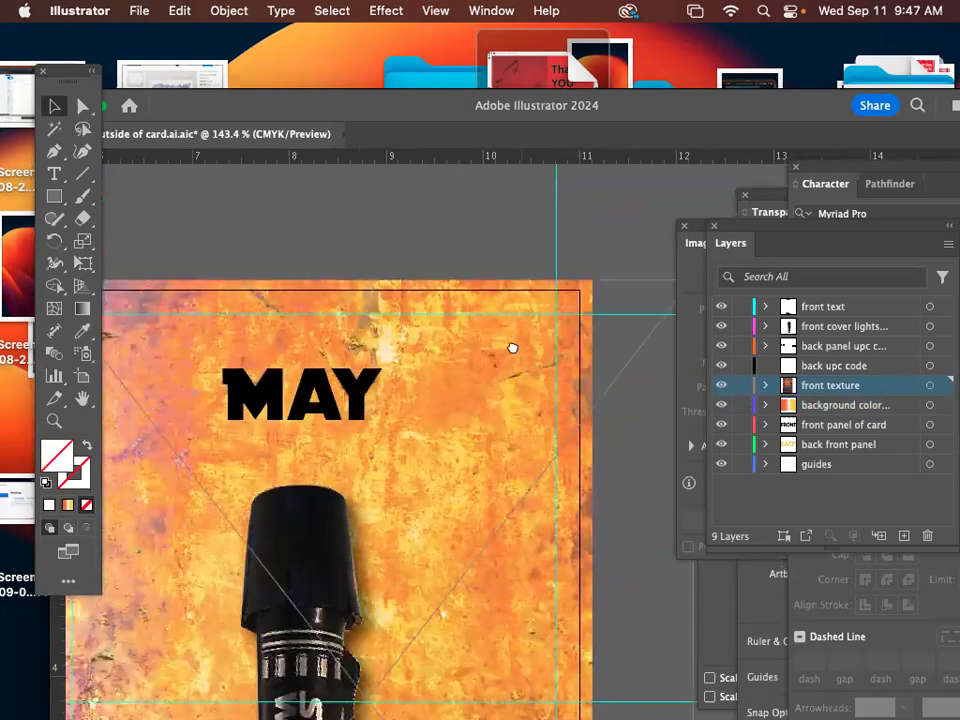
scroll(512, 347, "left", 6)
scroll(512, 347, "down", 2)
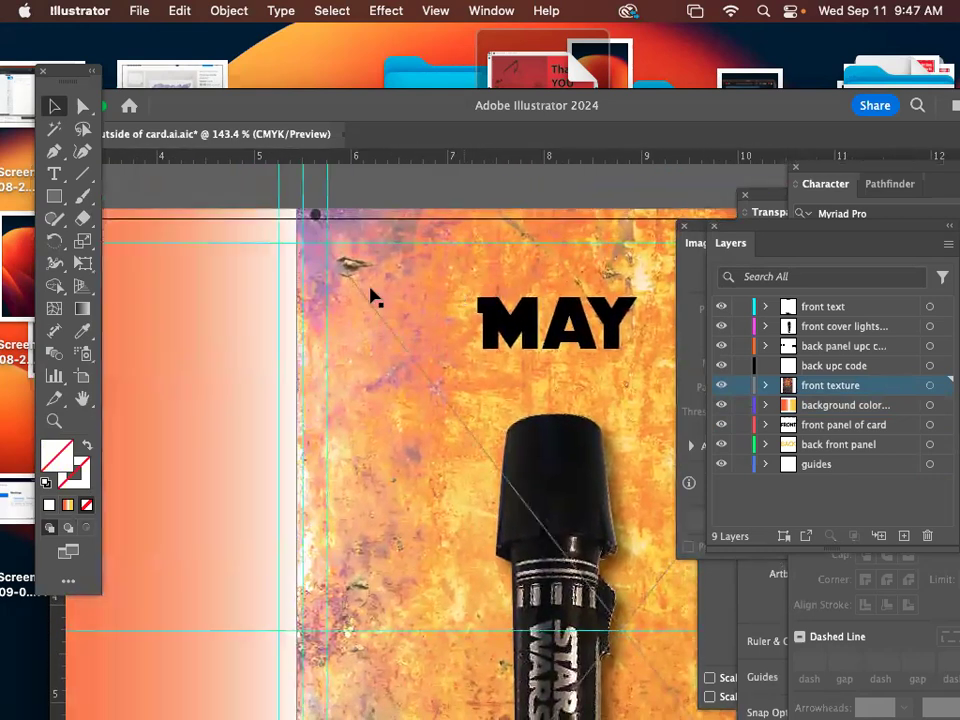
scroll(372, 296, "left", 9)
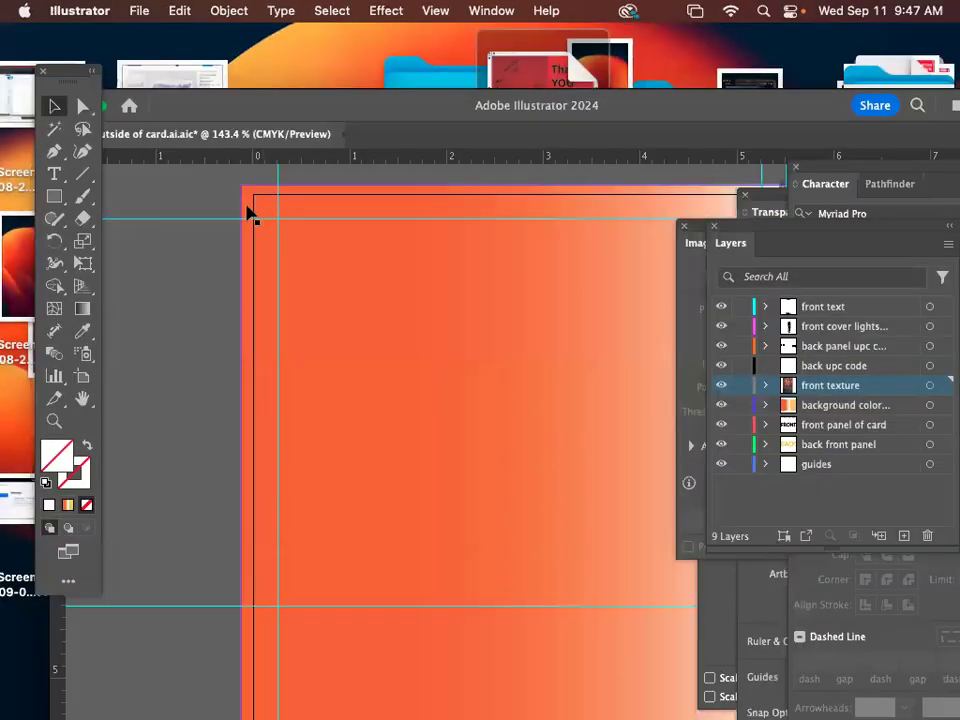
left_click_drag(272, 103, 239, 77)
Zoom out to the whole card and select all artwork with Cmd+A
key("super+minus")
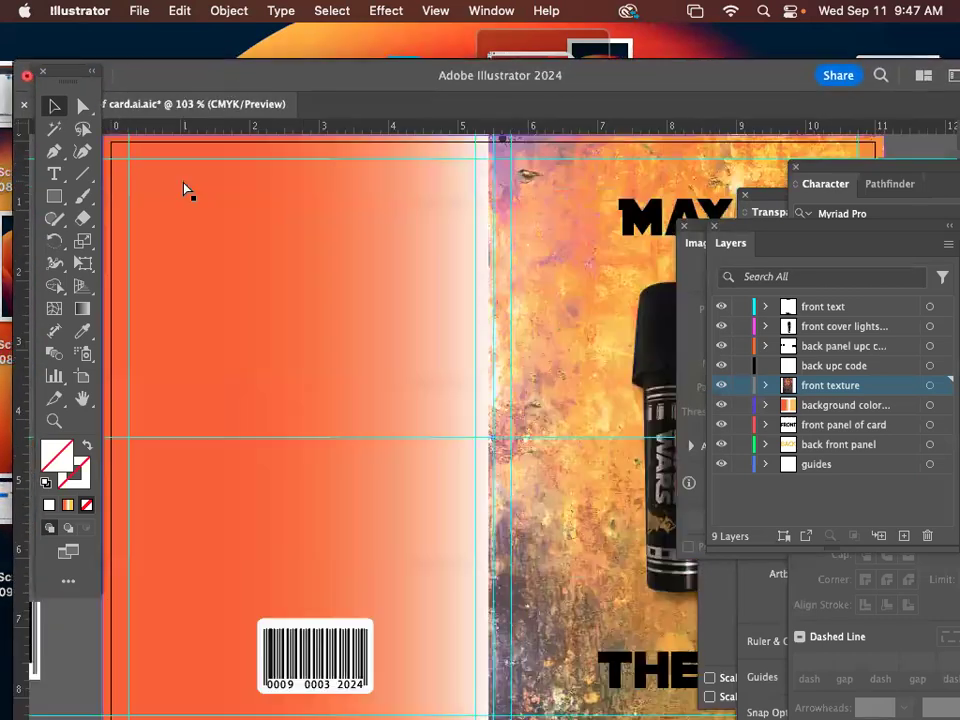
key("super+minus")
key("super+minus")
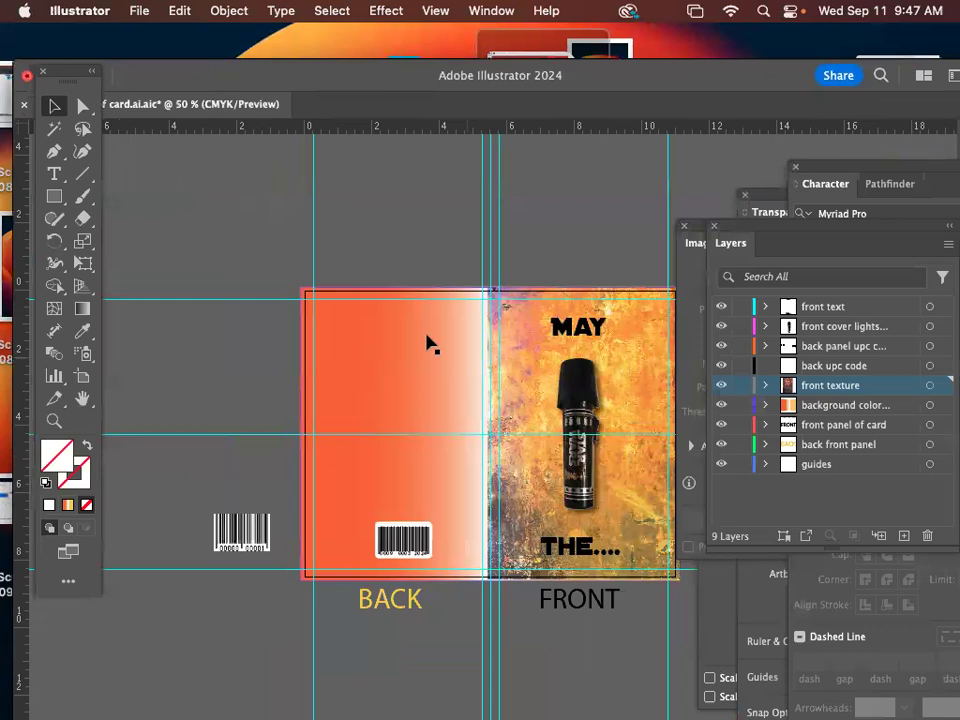
key("super+a")
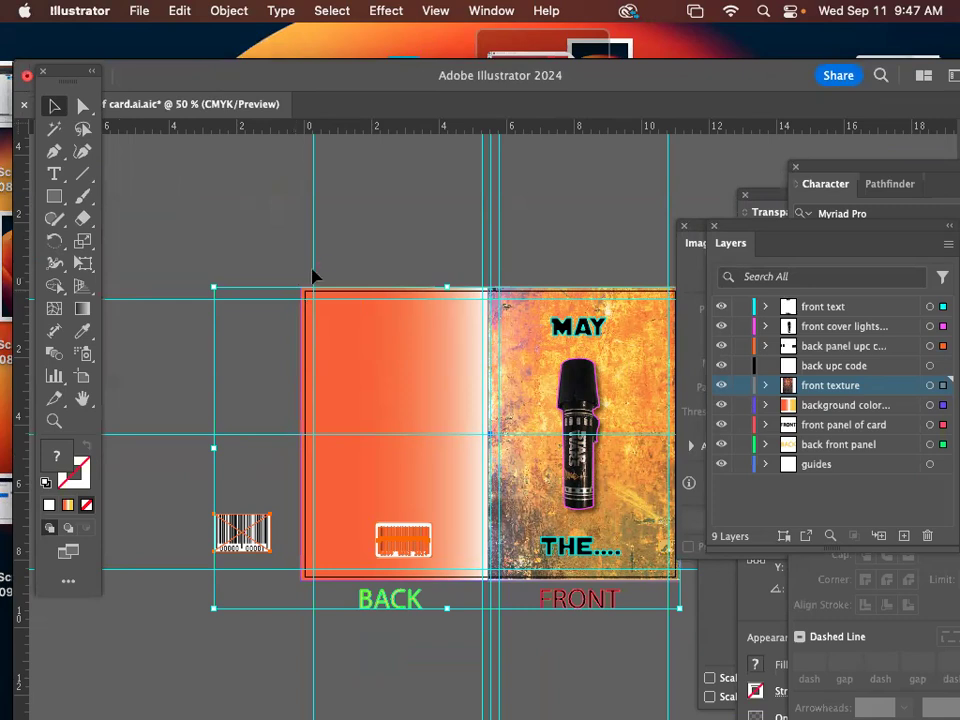
Save the outside of card design to the computer as Adobe PDF
left_click(139, 11)
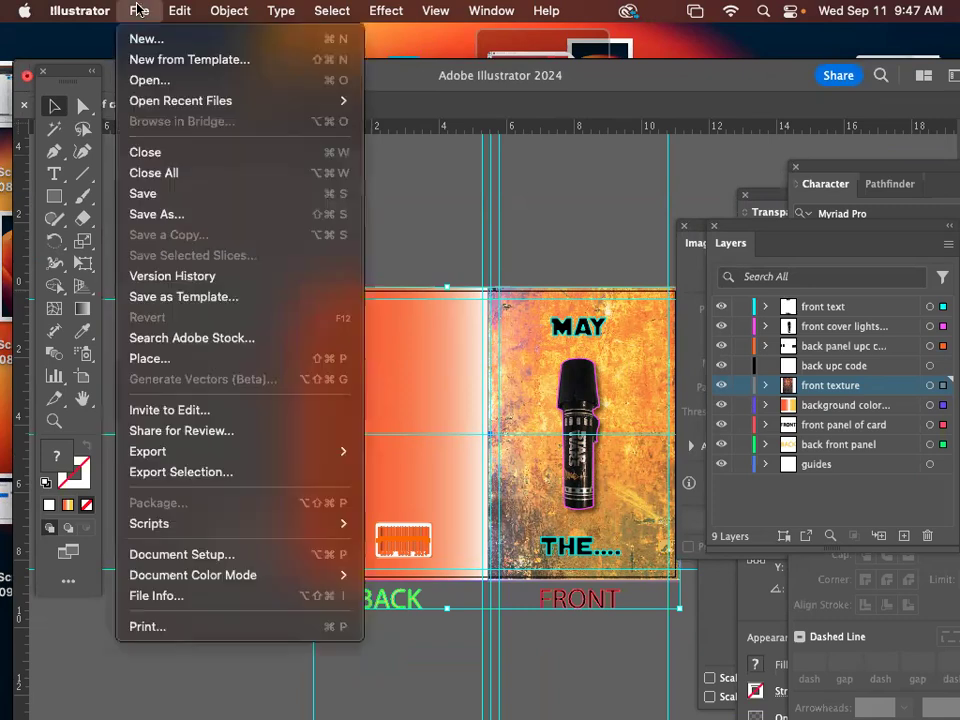
left_click(190, 216)
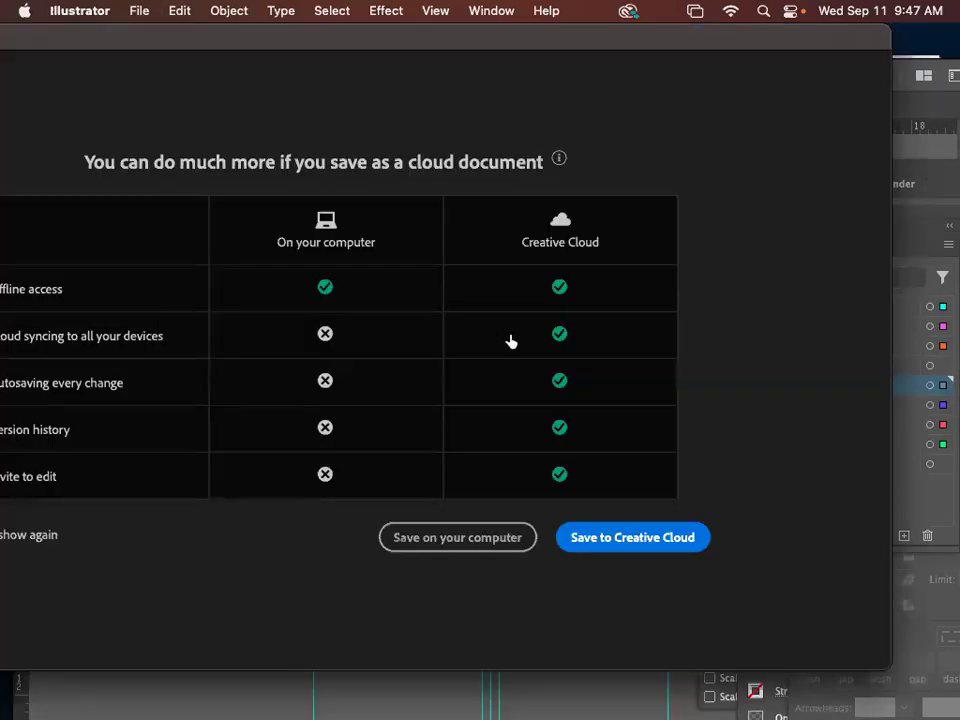
left_click(499, 546)
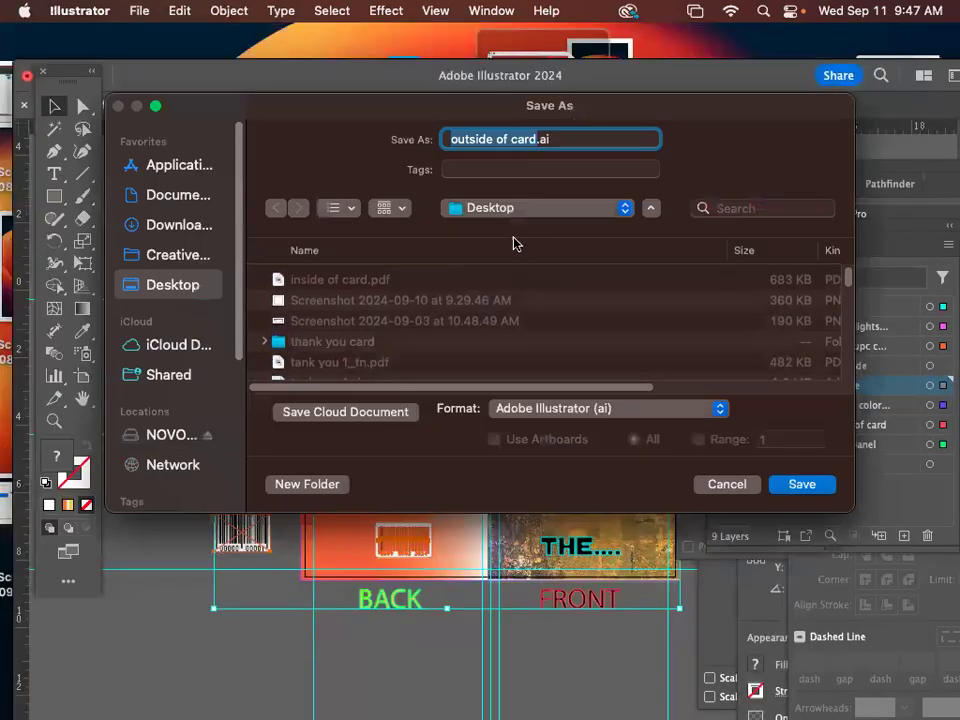
left_click(556, 408)
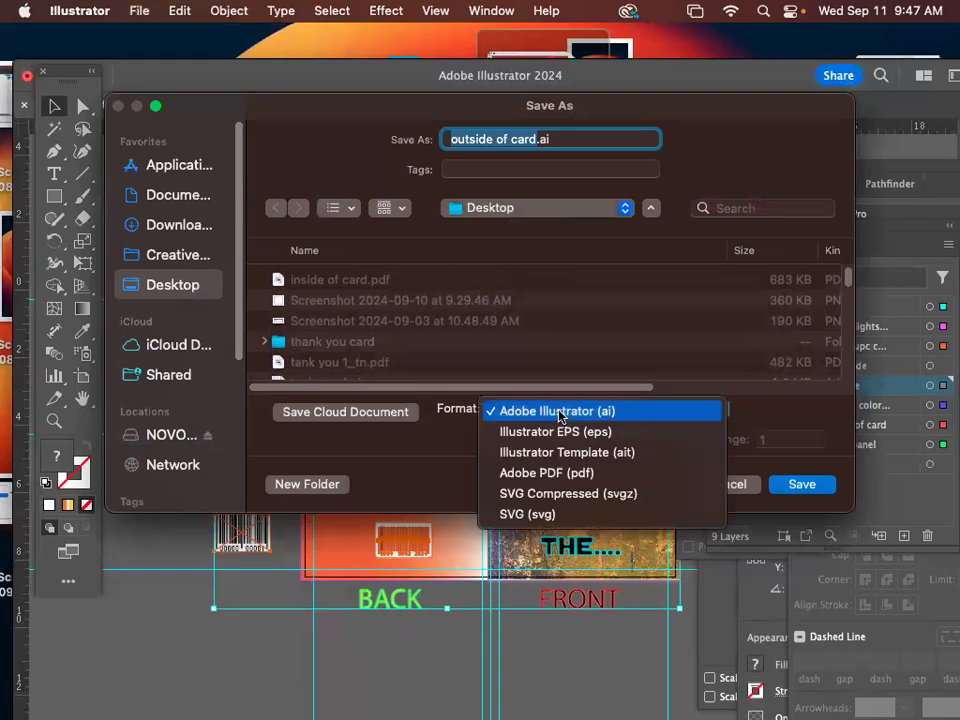
left_click(552, 476)
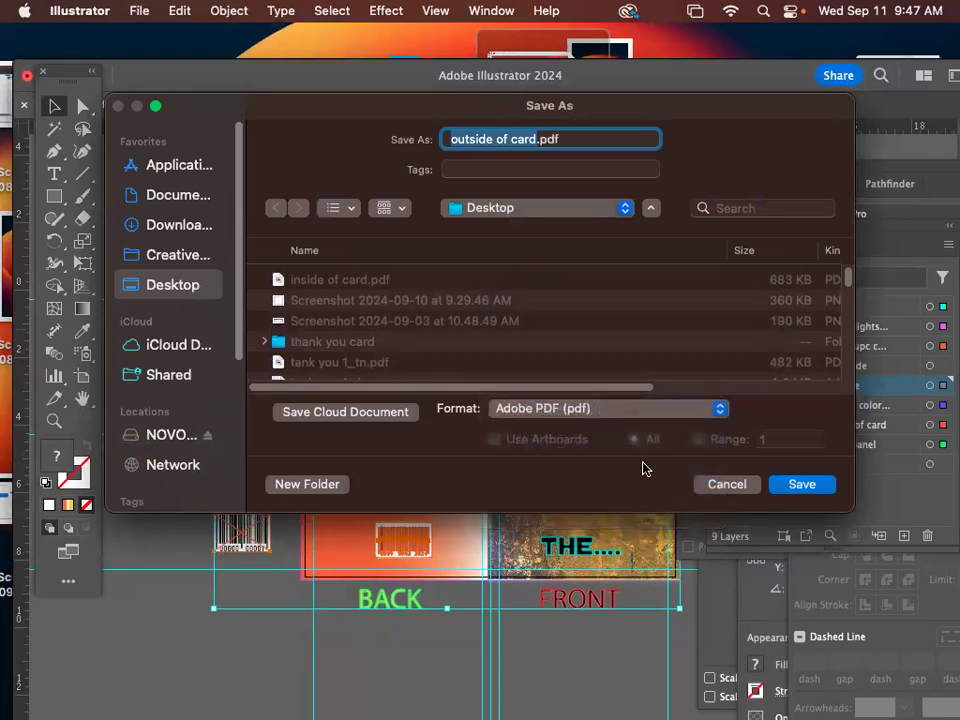
left_click(775, 485)
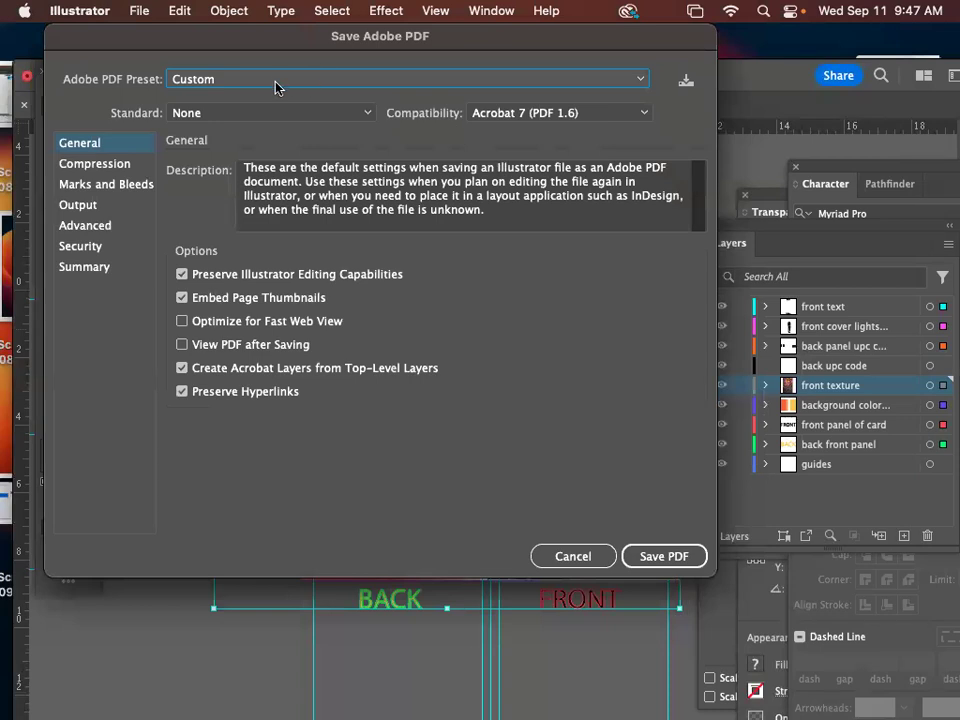
Choose the Press Quality preset, enable All Printer's Marks, and turn off Use Document Bleed
left_click(276, 84)
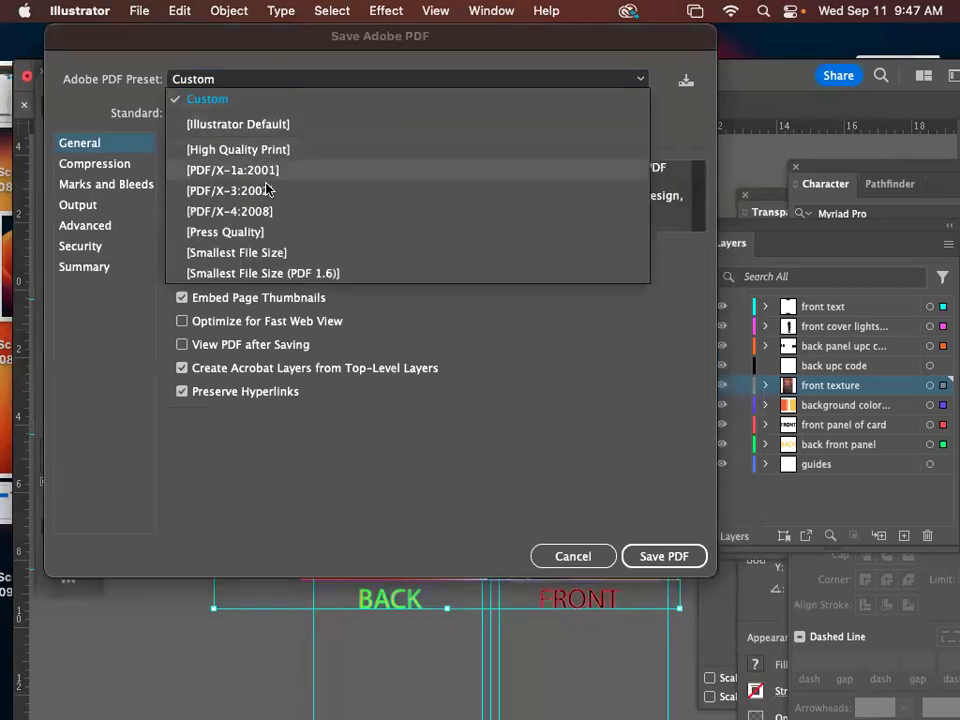
left_click(258, 237)
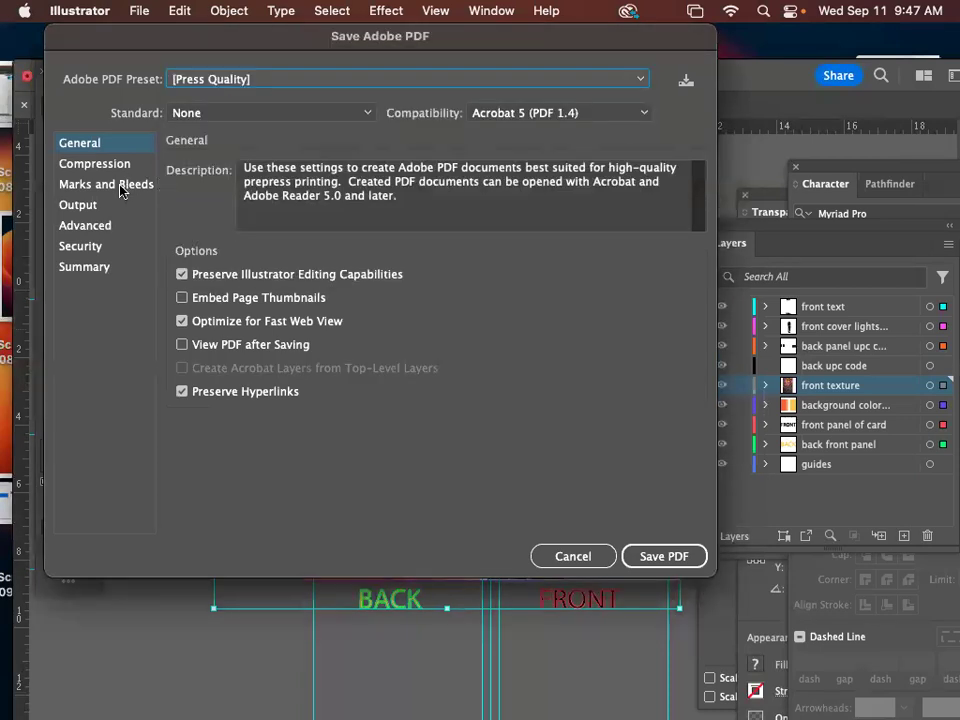
left_click(122, 184)
left_click(183, 194)
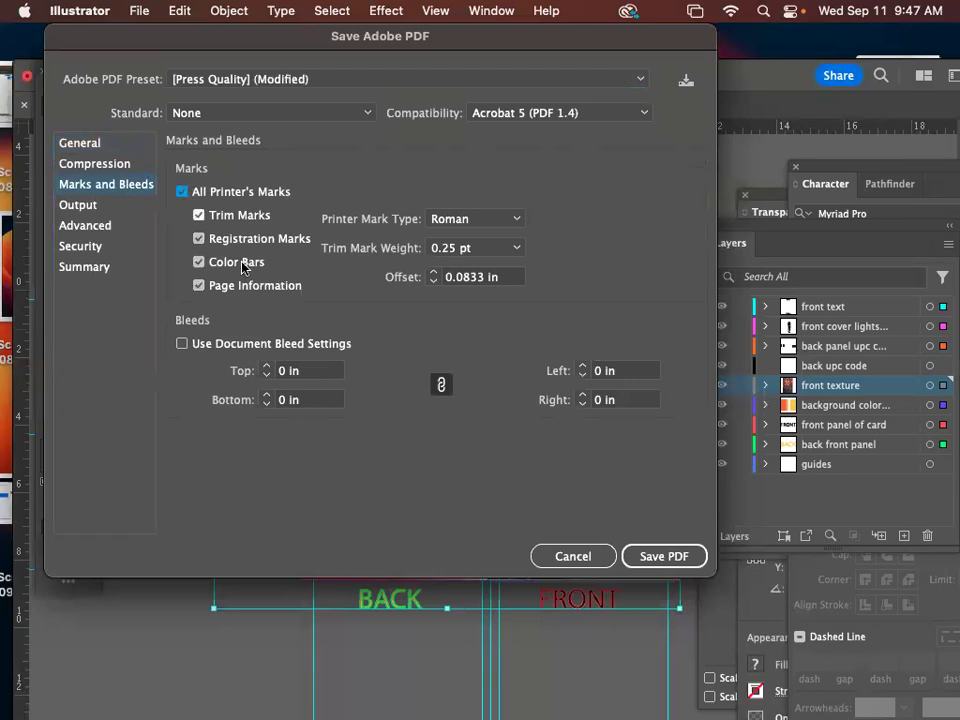
left_click(182, 344)
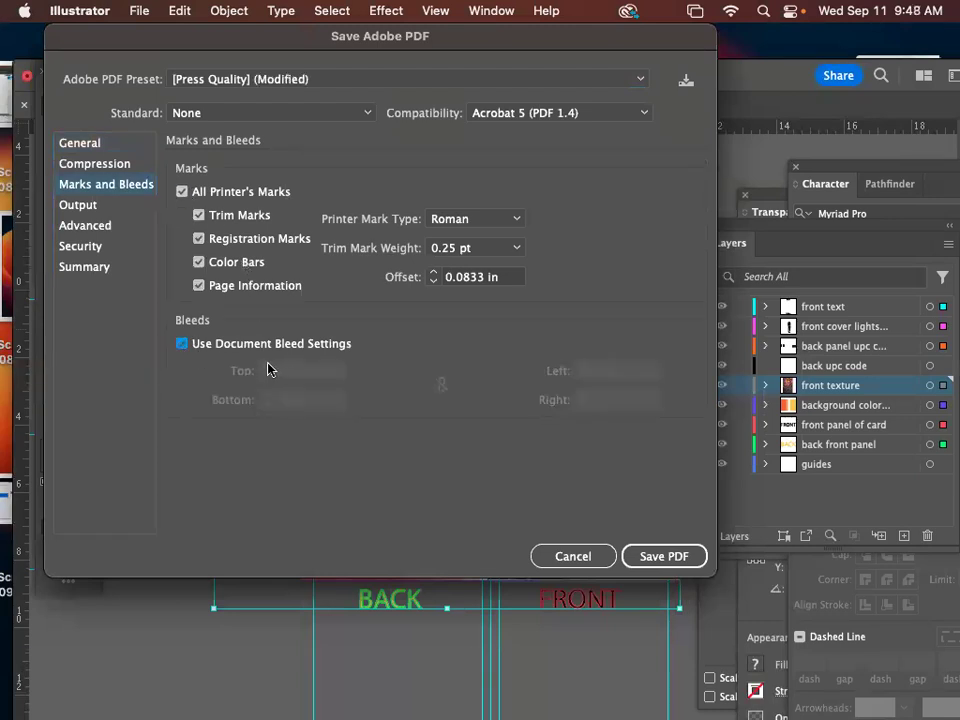
left_click(182, 345)
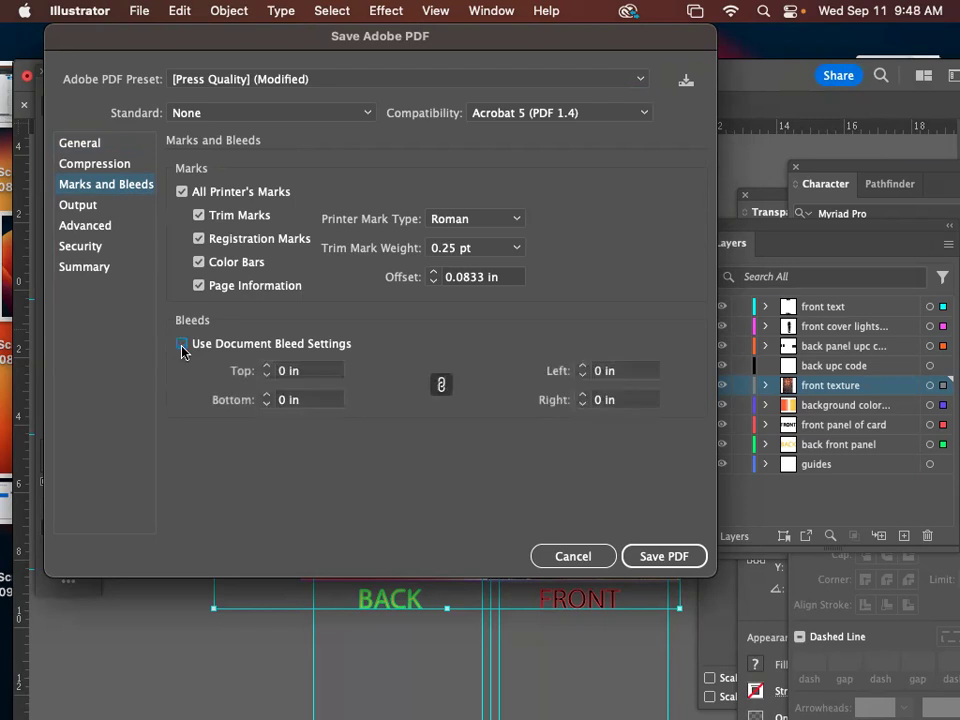
Set 0.25 in bleeds on every side and save outside of card.pdf
left_click(303, 372)
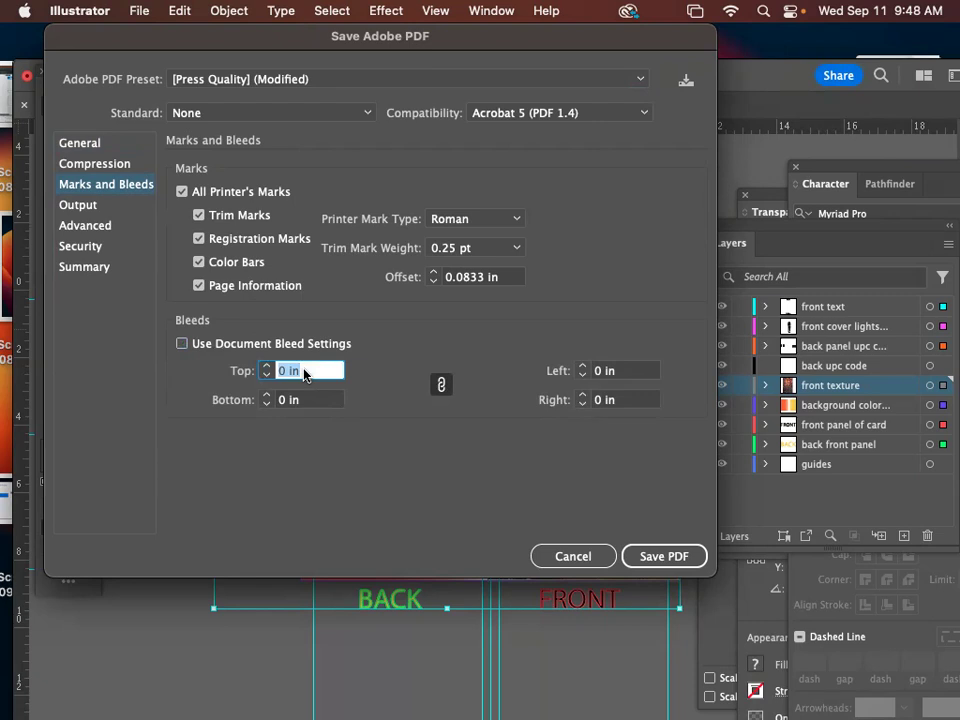
key("BackSpace")
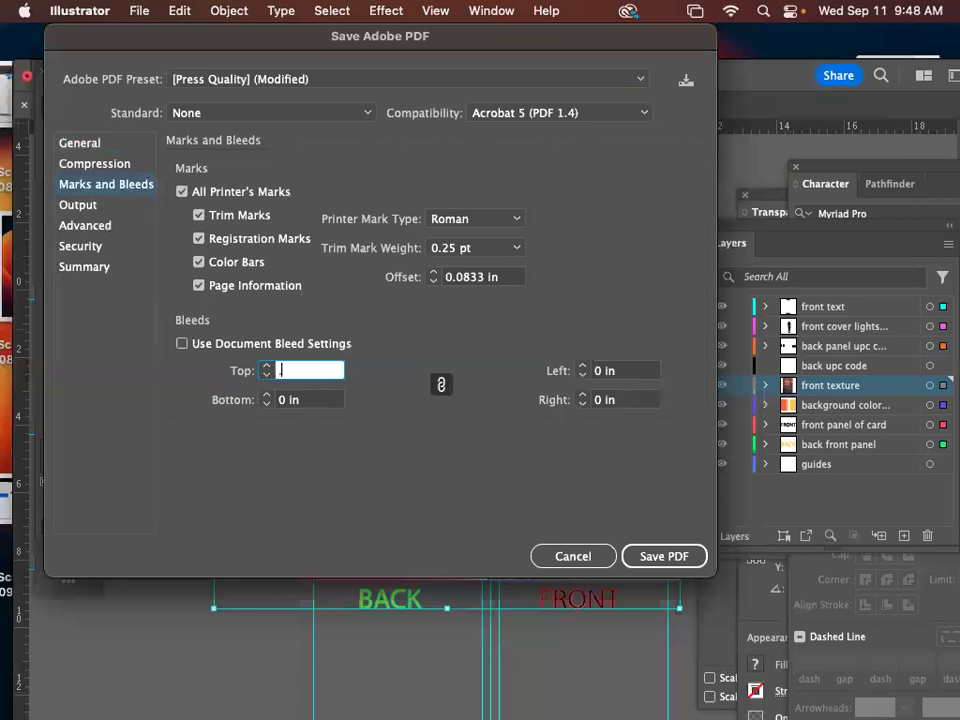
type(".25")
key("Tab")
type(".25")
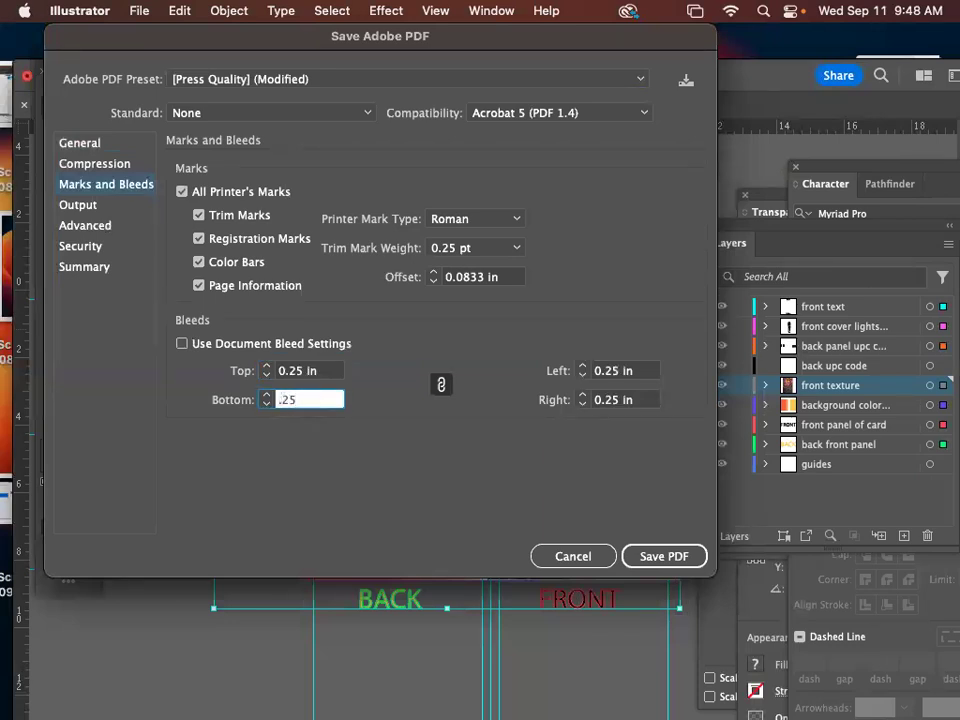
key("Tab")
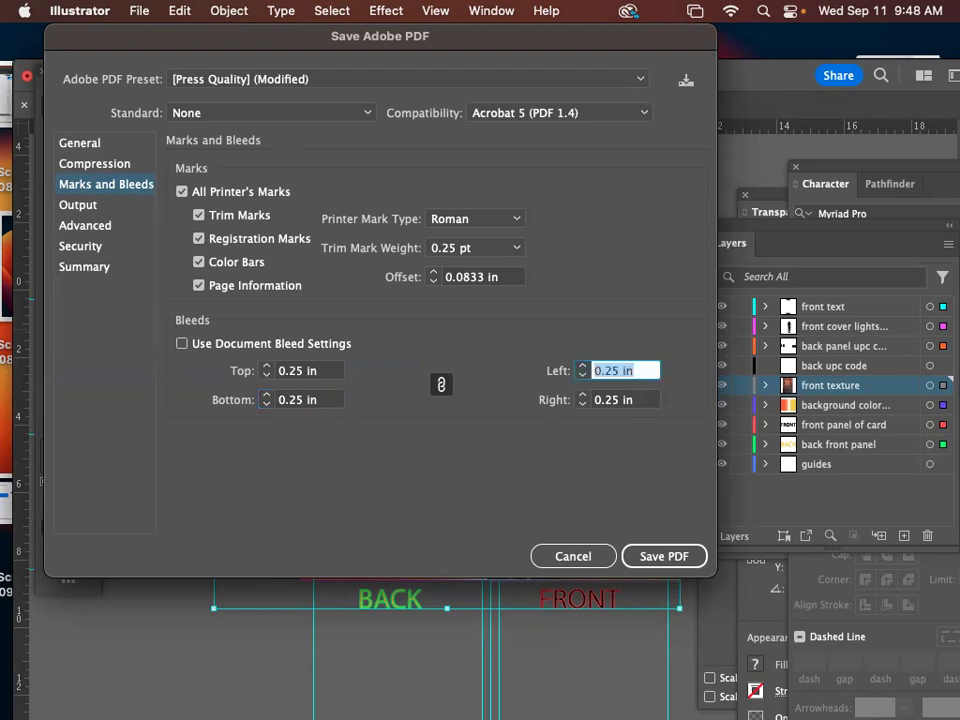
key("BackSpace")
type(".25")
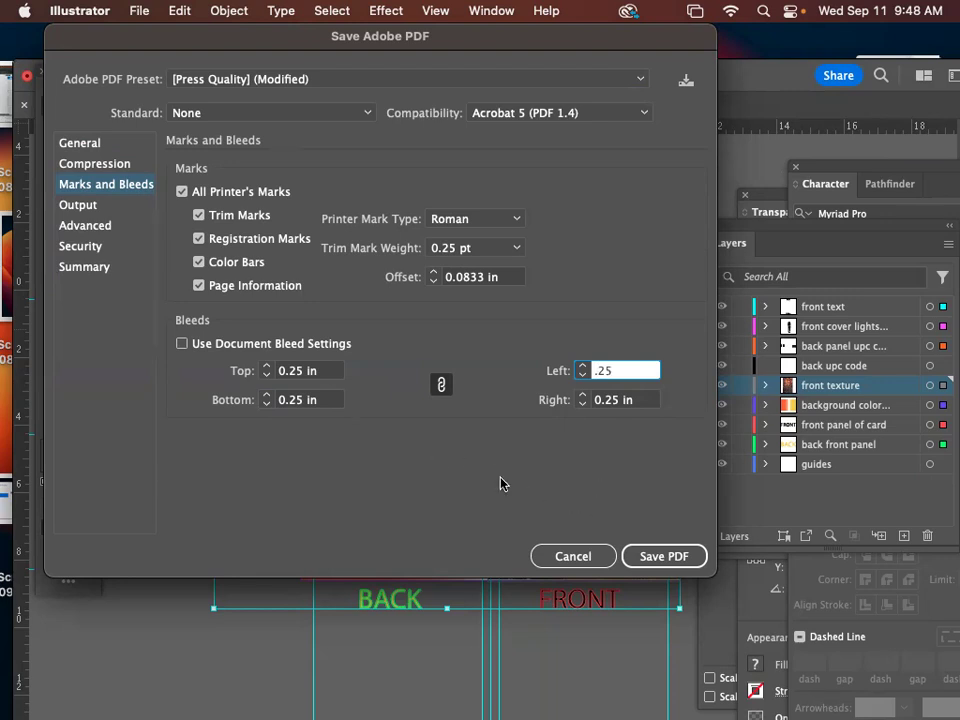
left_click(656, 563)
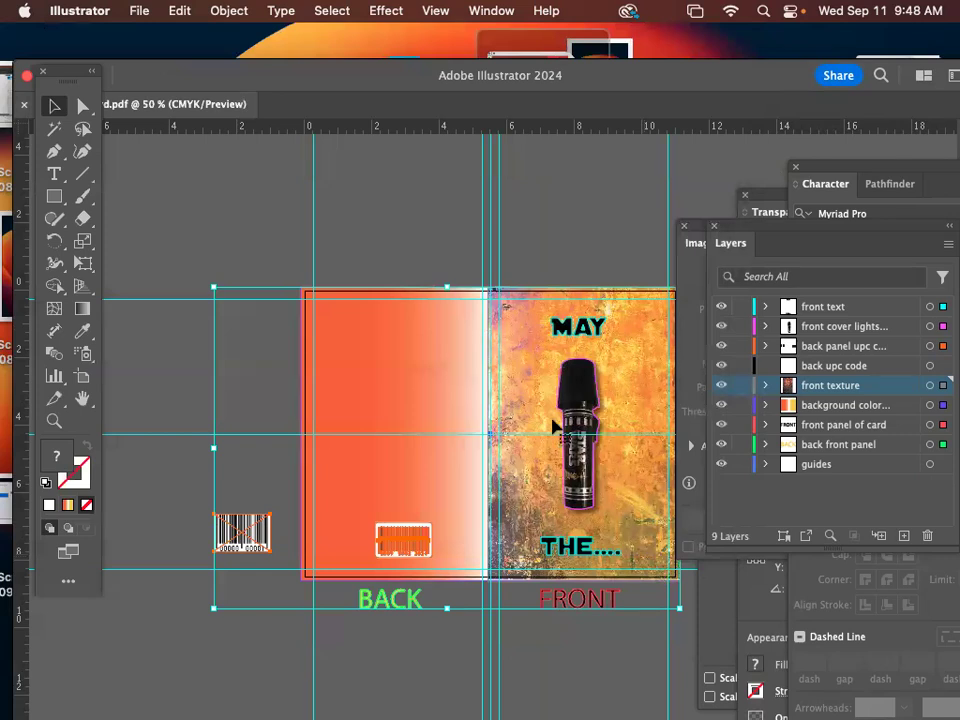
Close the outside card PDF and open a new Finder window
key("super+w")
left_click(425, 41)
key("super+n")
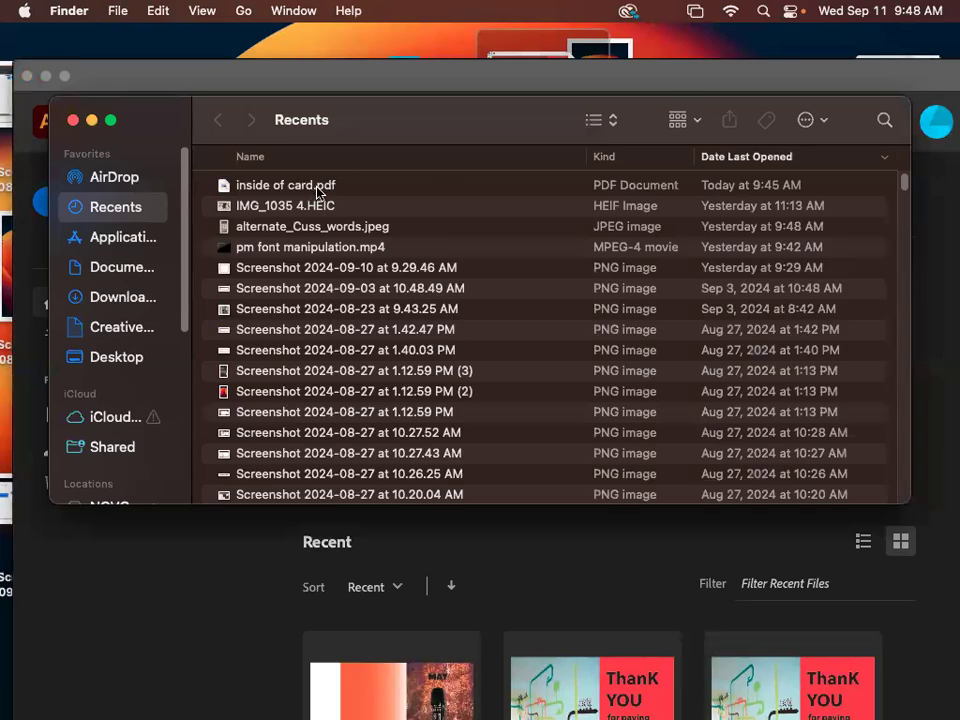
Preview inside of card.pdf, close it, and show the Desktop folder's files
double_click(292, 186)
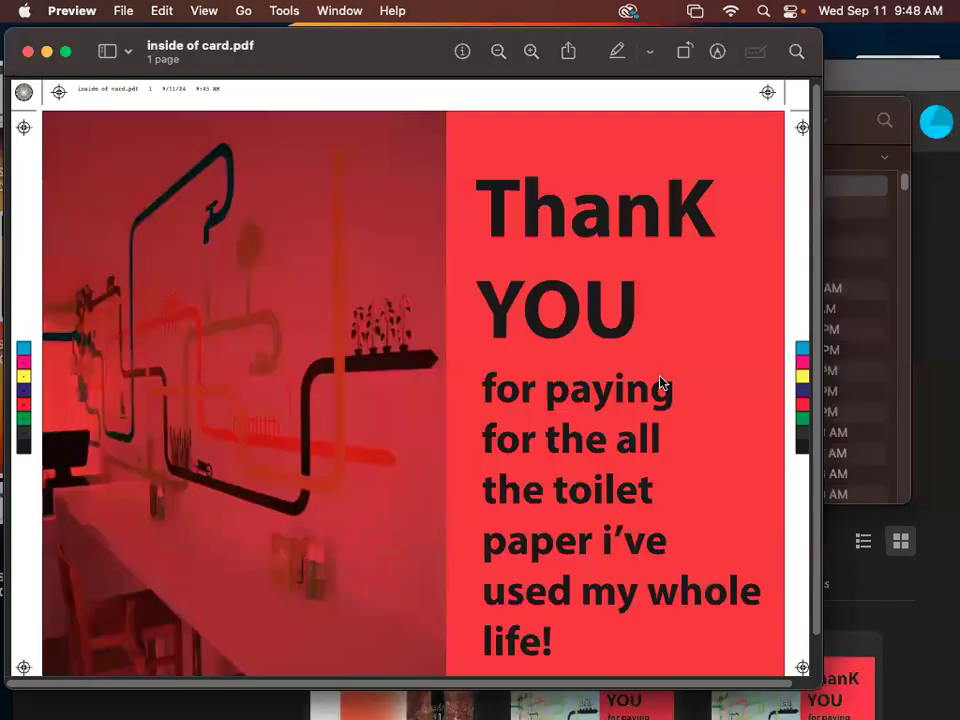
key("super+w")
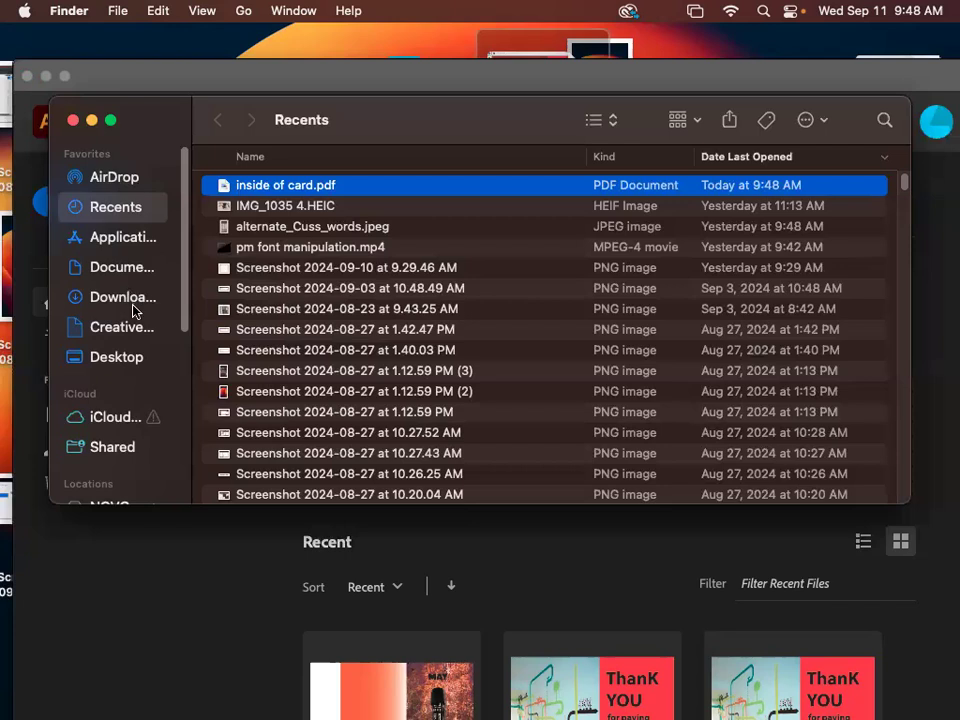
left_click(135, 359)
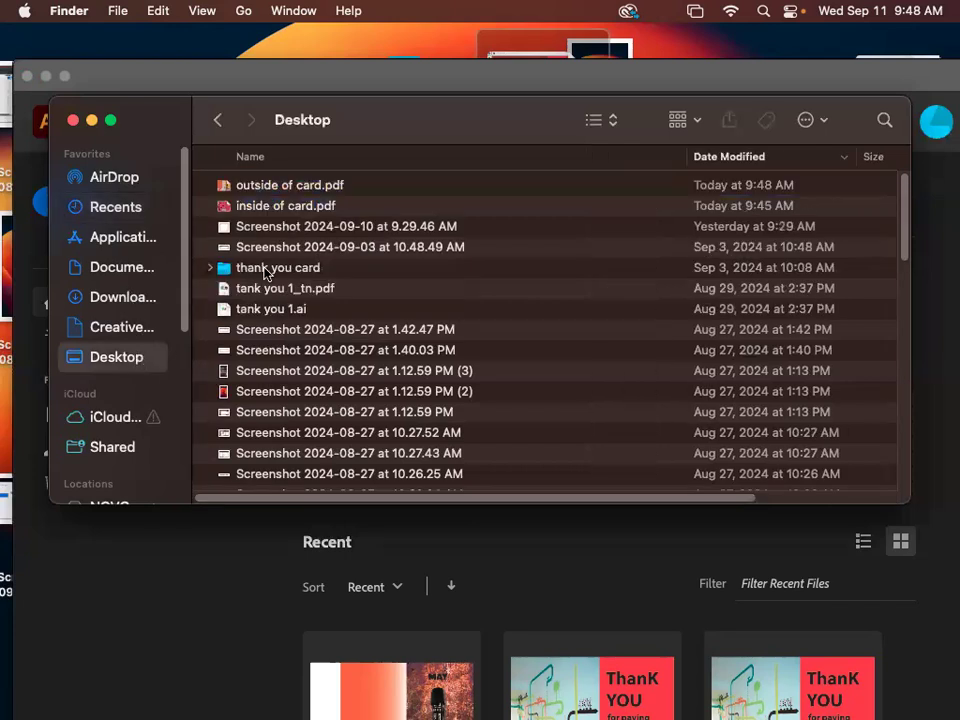
double_click(313, 186)
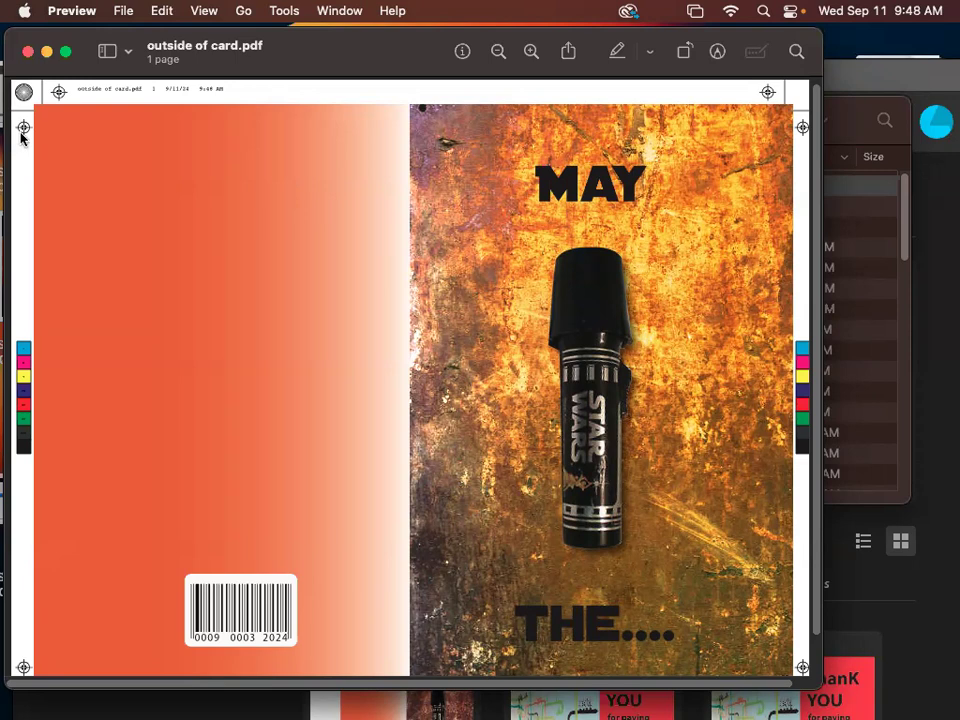
scroll(21, 137, "up", 5)
scroll(103, 163, "down", 5)
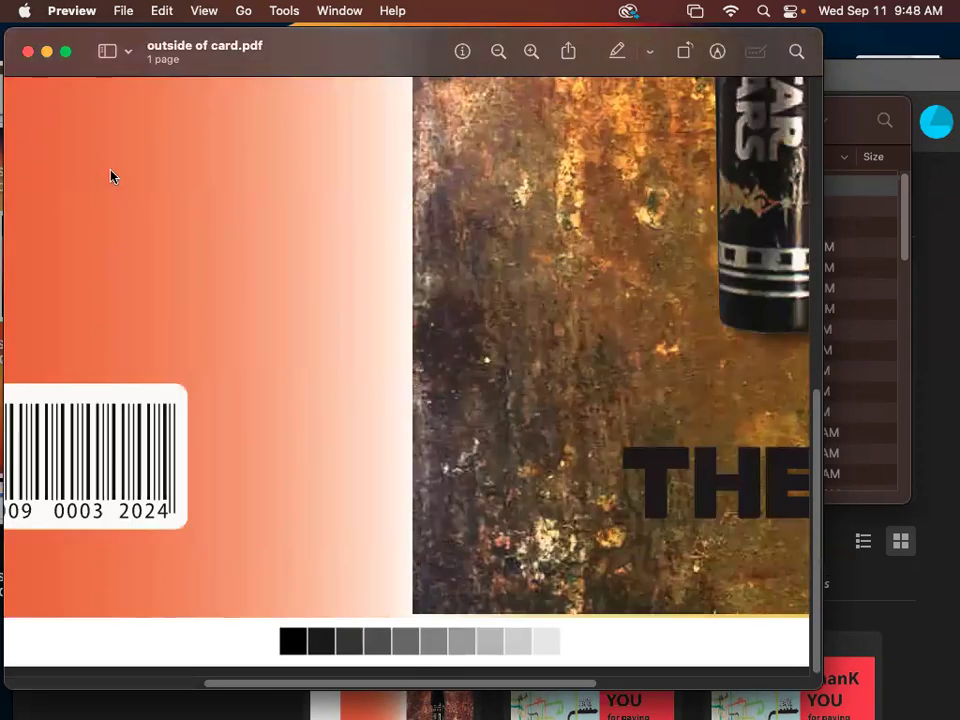
left_click_drag(249, 686, 39, 574)
scroll(40, 574, "up", 10)
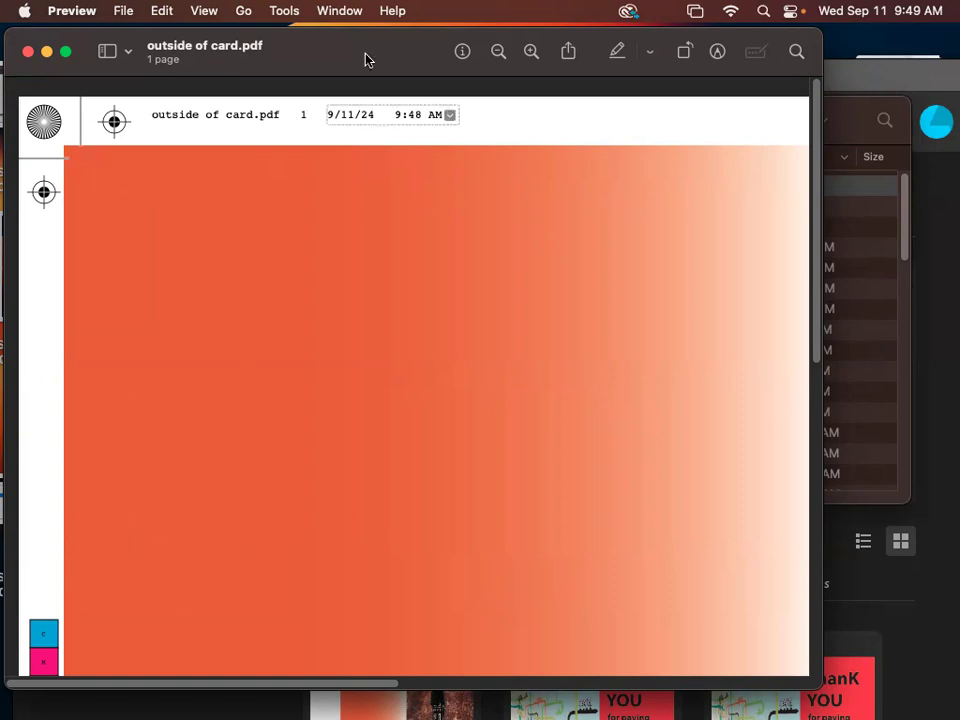
key("super+w")
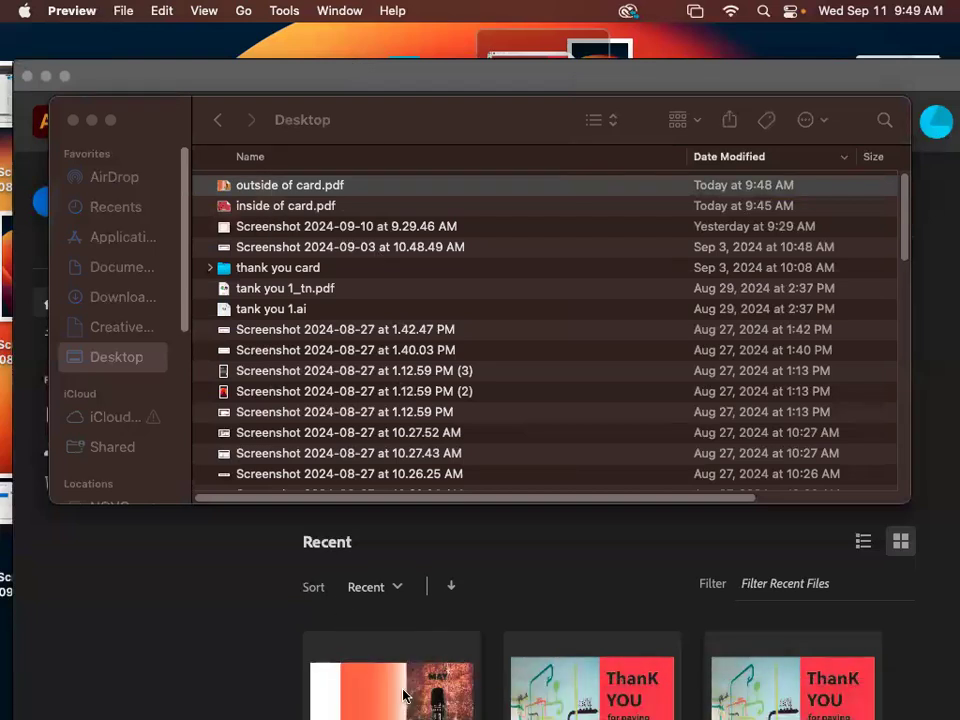
Open inside of card.ai.aic from the recent files and group all its artwork
scroll(403, 693, "down", 5)
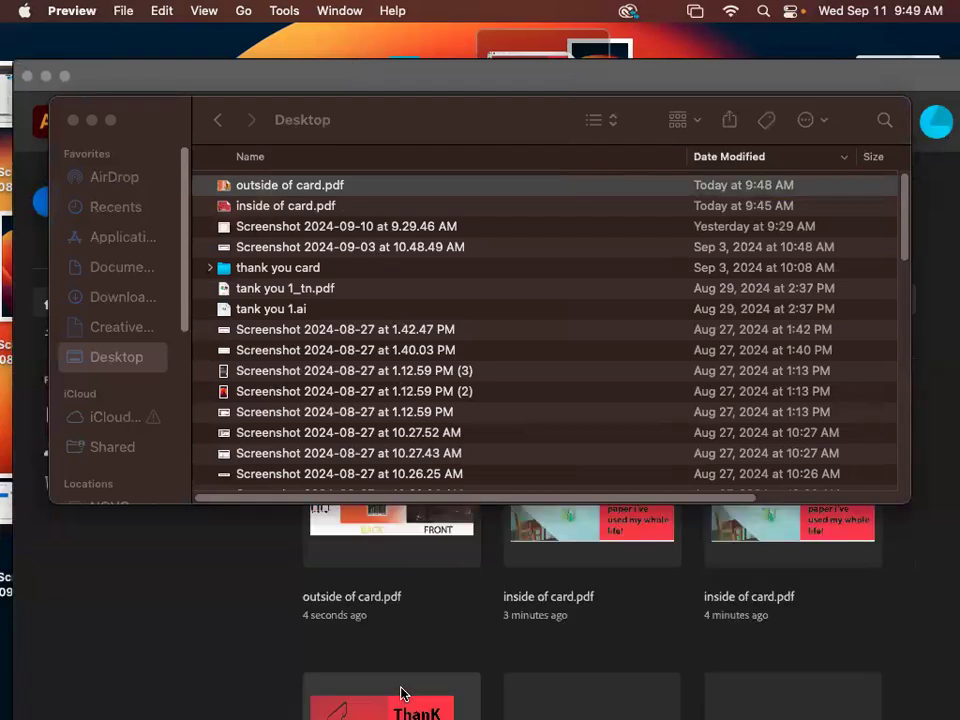
scroll(581, 679, "down", 3)
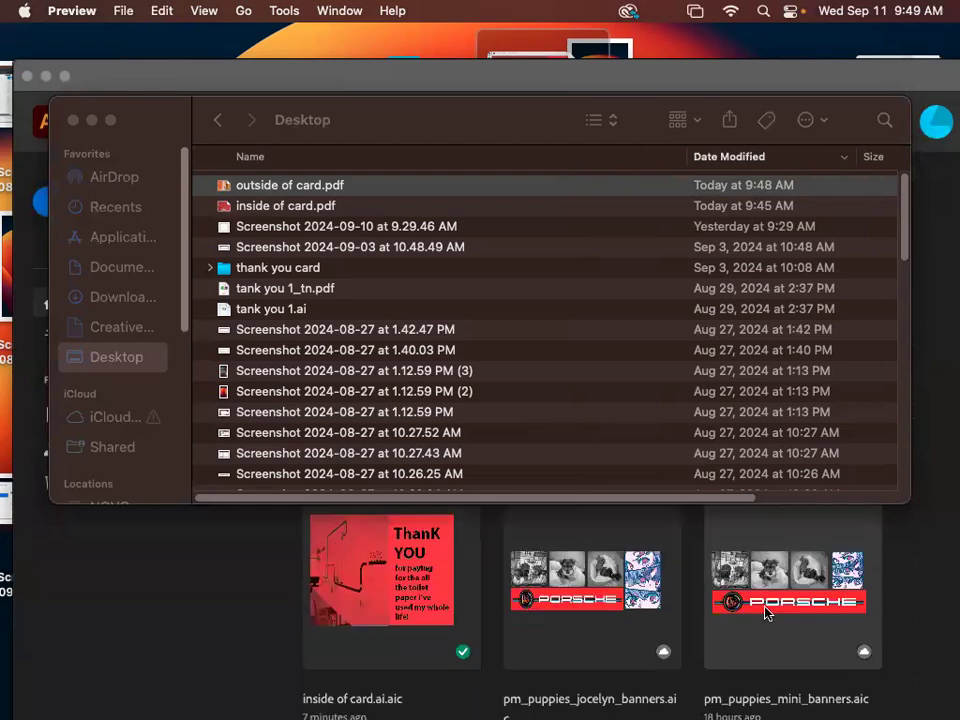
left_click(405, 620)
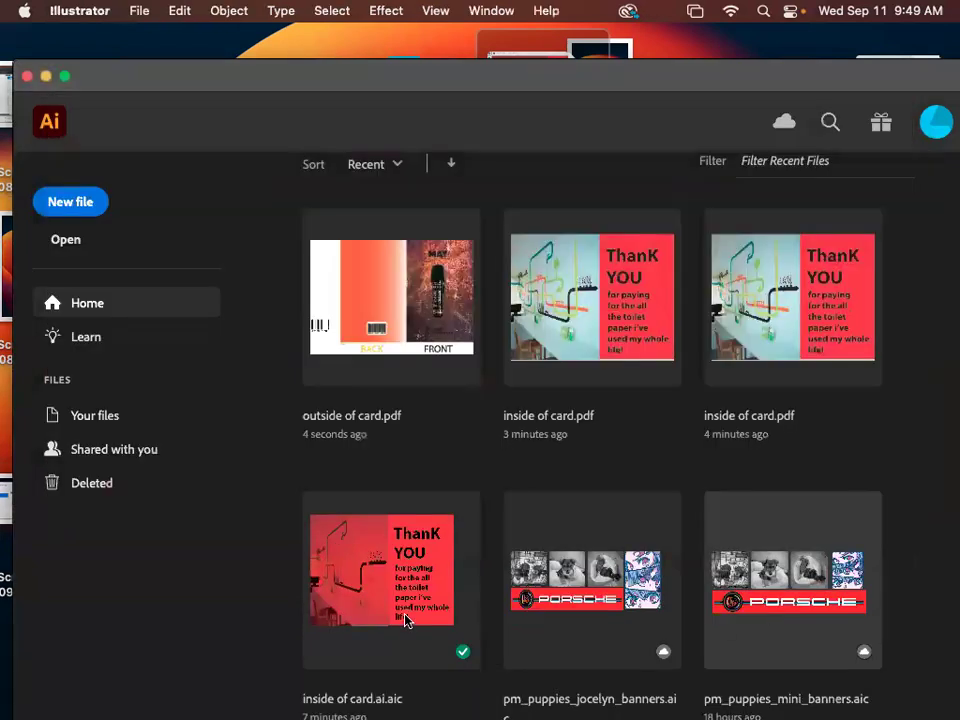
left_click(405, 620)
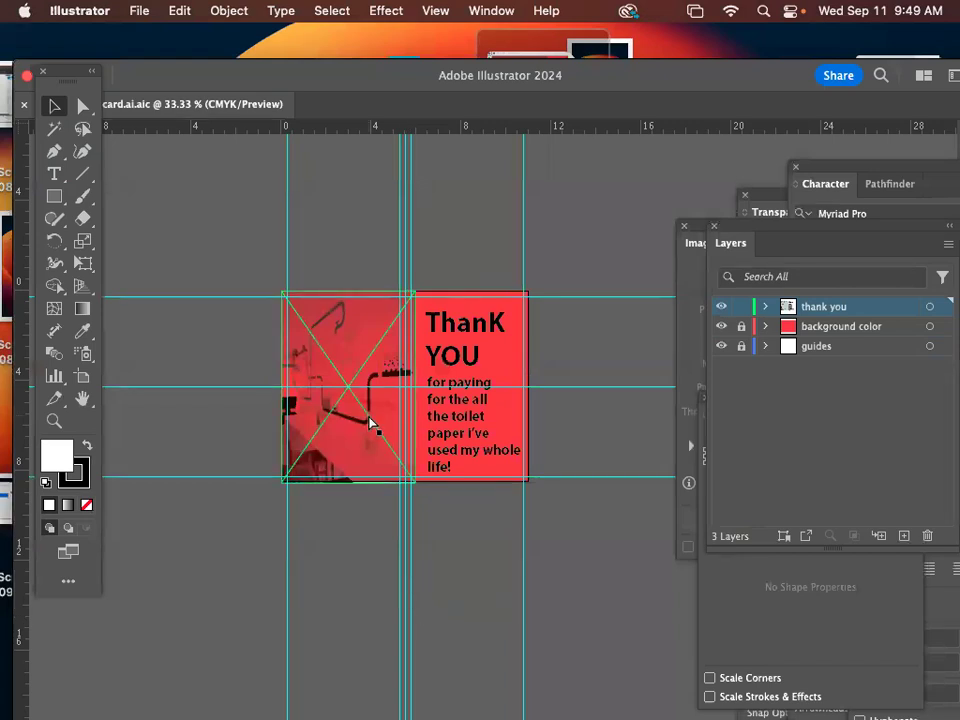
key("super+a")
key("super+g")
Save As an Adobe PDF to the computer as inside of card.pdf on the Desktop
left_click(131, 10)
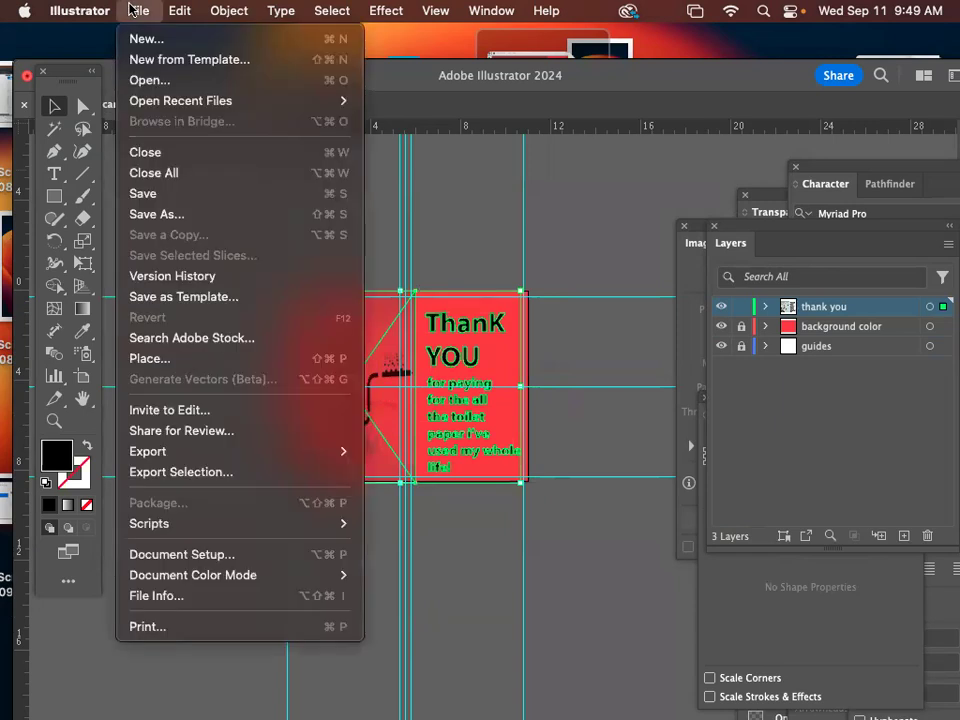
left_click(160, 220)
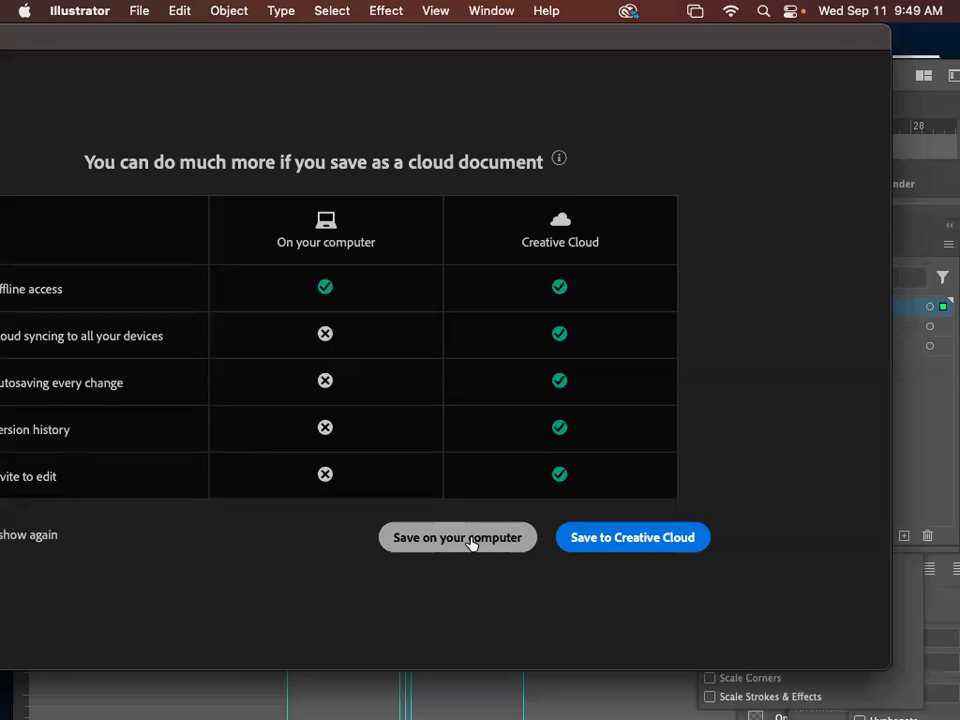
left_click(471, 542)
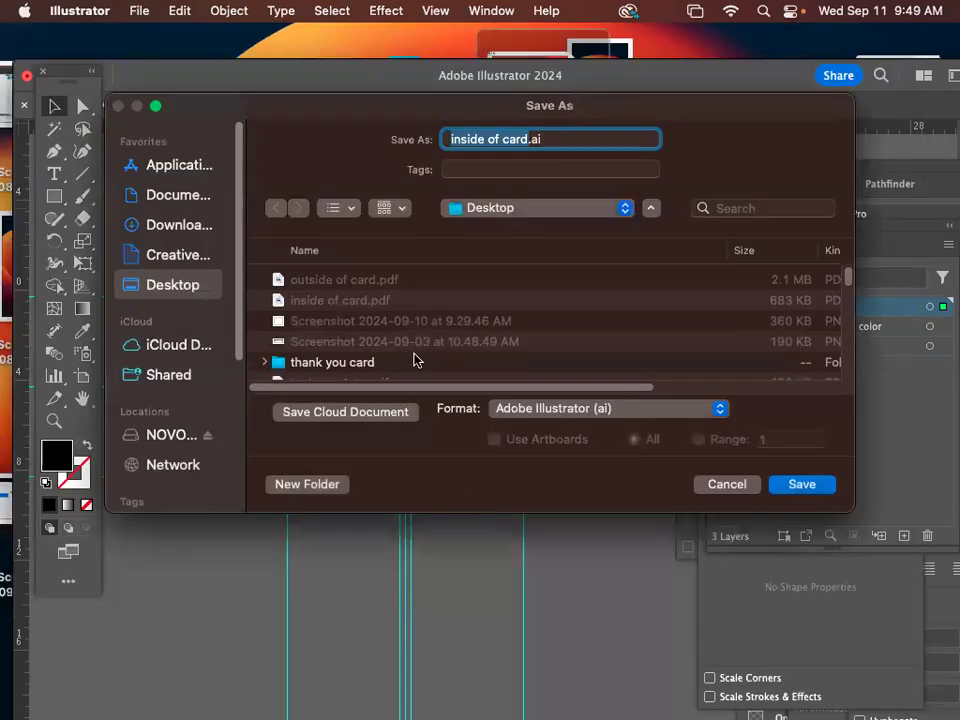
left_click(551, 412)
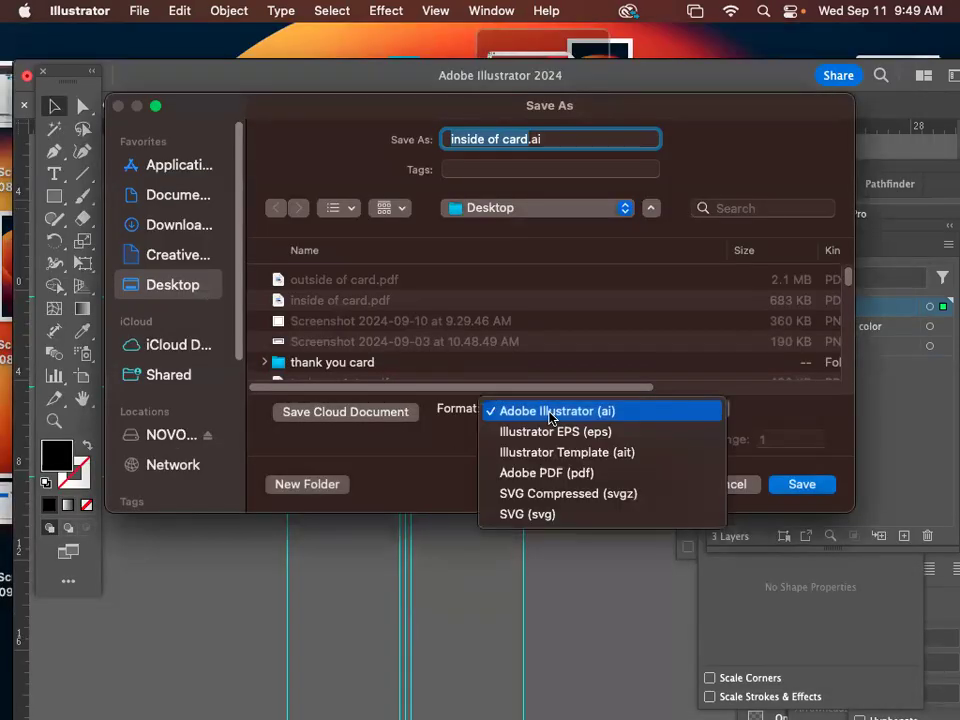
left_click(546, 472)
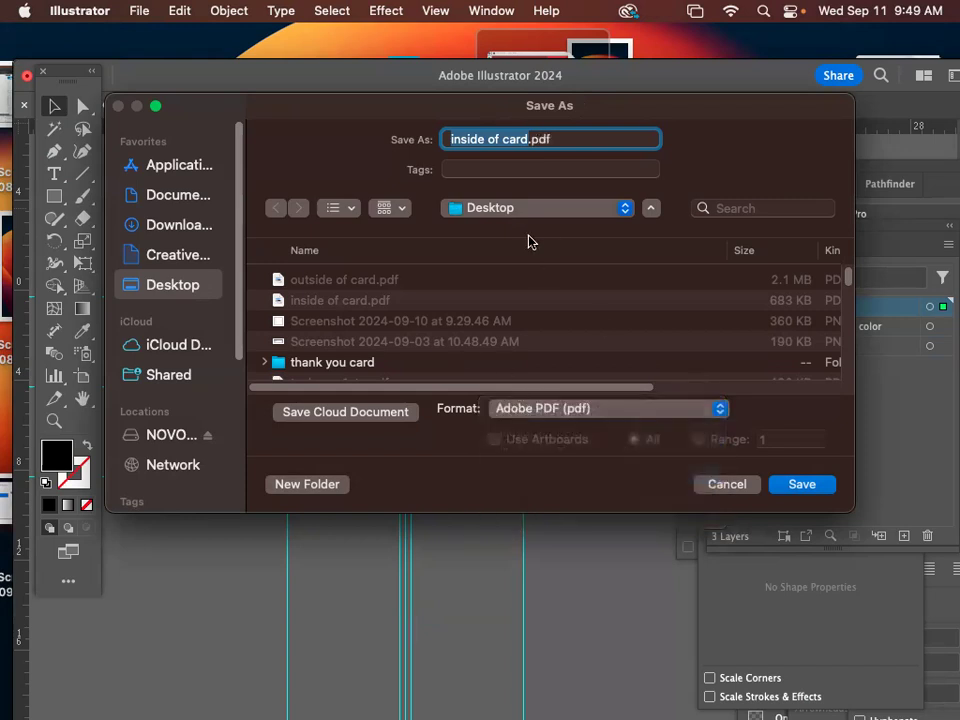
left_click(820, 489)
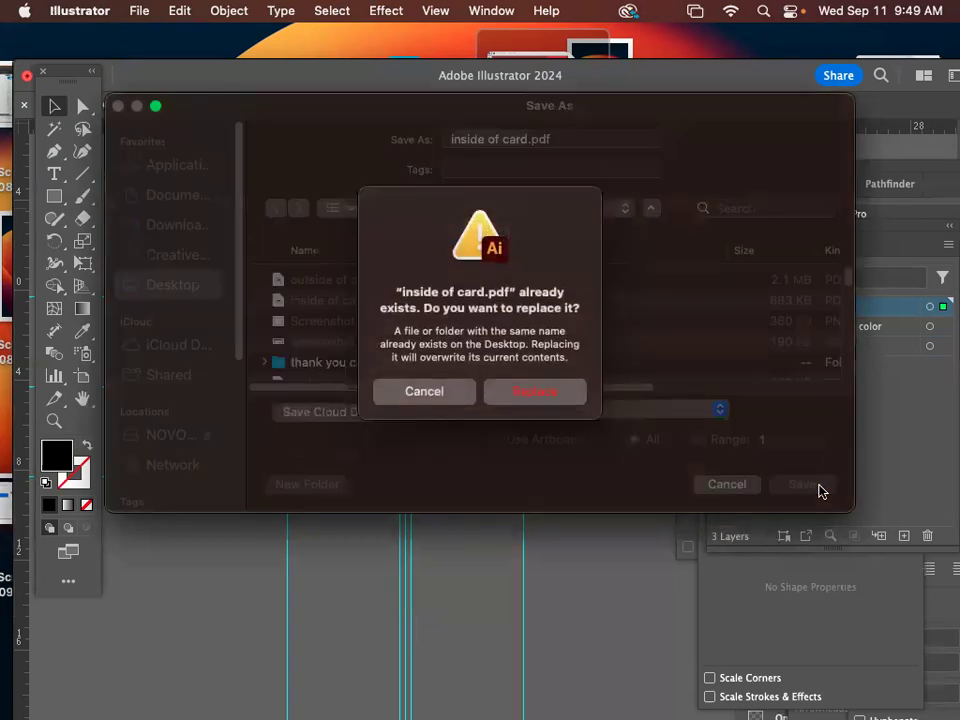
Replace inside of card.pdf, saving it with all printer's marks and 0.25 in bleeds
left_click(535, 392)
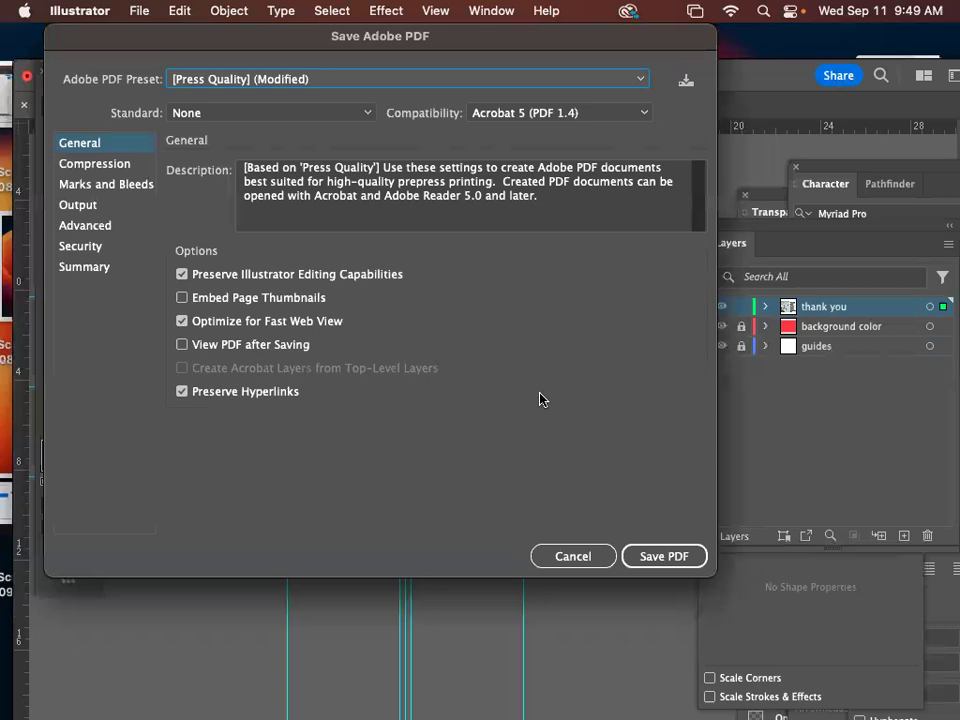
left_click(118, 186)
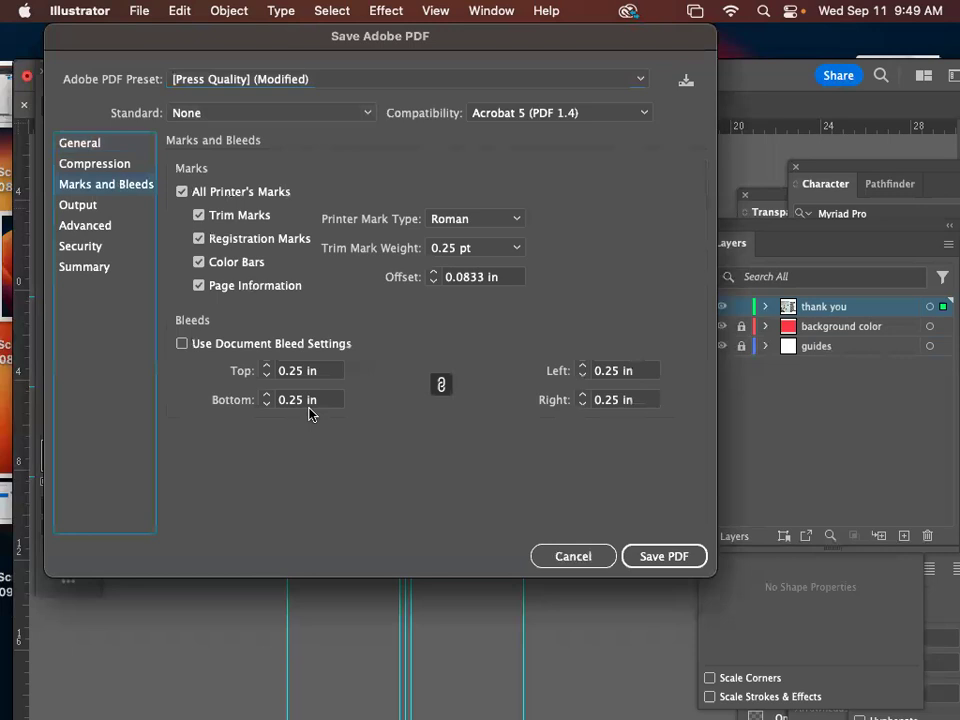
left_click(668, 558)
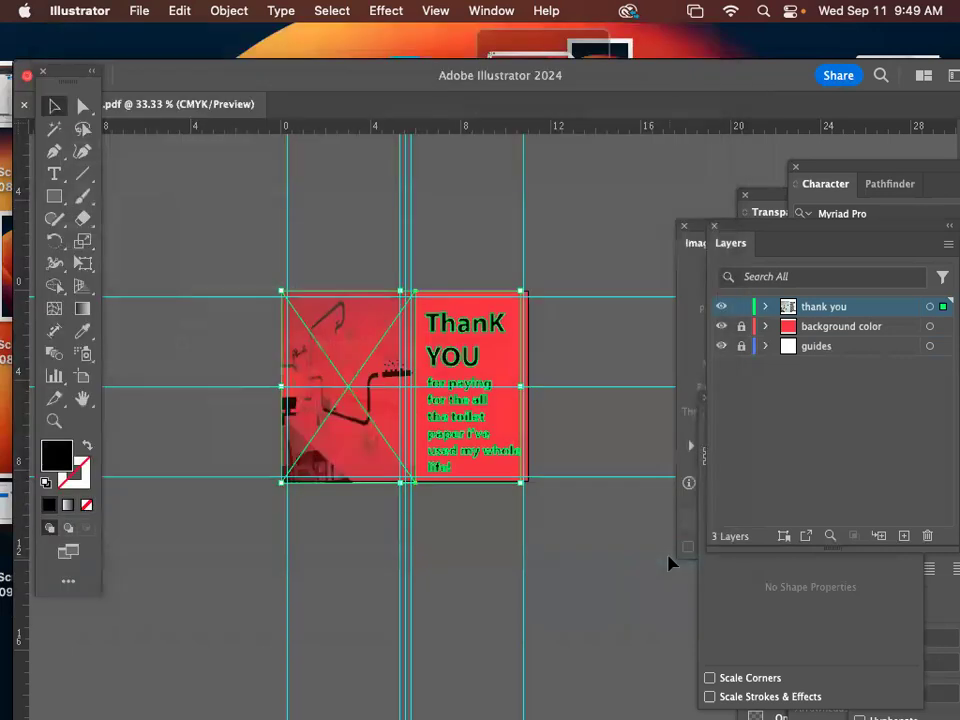
Close the inside card document and bring the Finder Desktop window to the front
key("super+w")
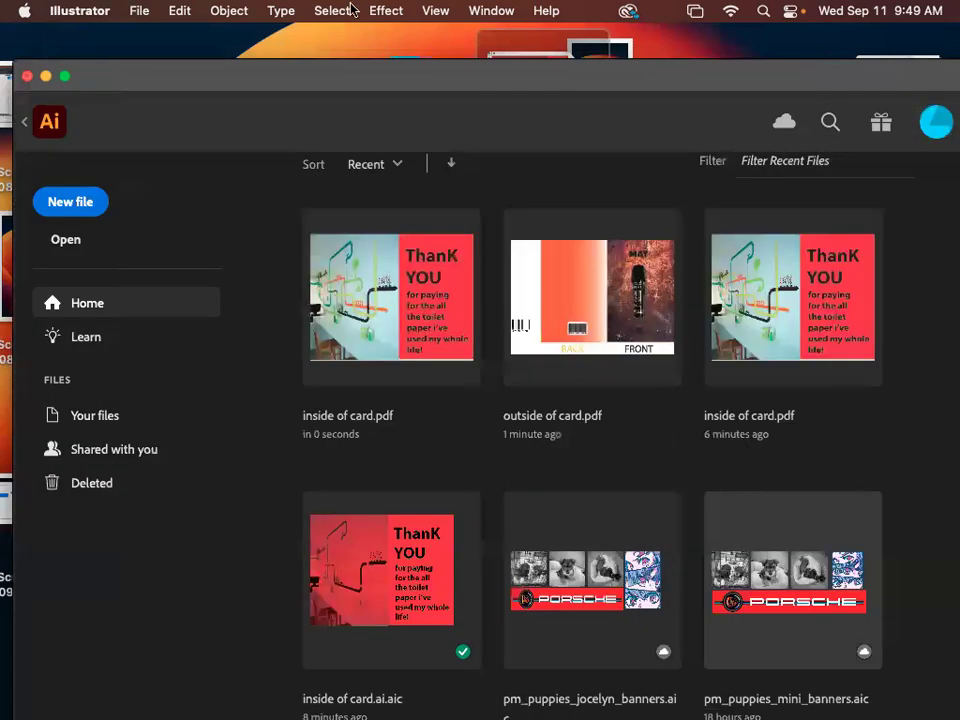
left_click_drag(392, 84, 392, 343)
left_click(418, 113)
left_click(311, 185)
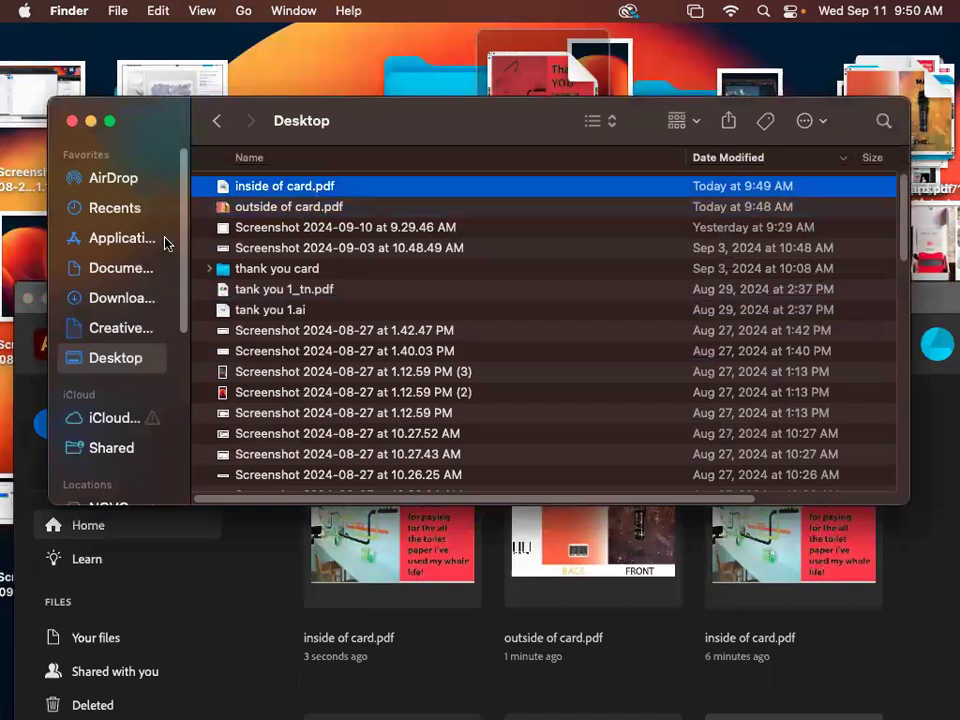
Open outside of card.pdf in Preview and zoom in to check its printer's marks
double_click(284, 207)
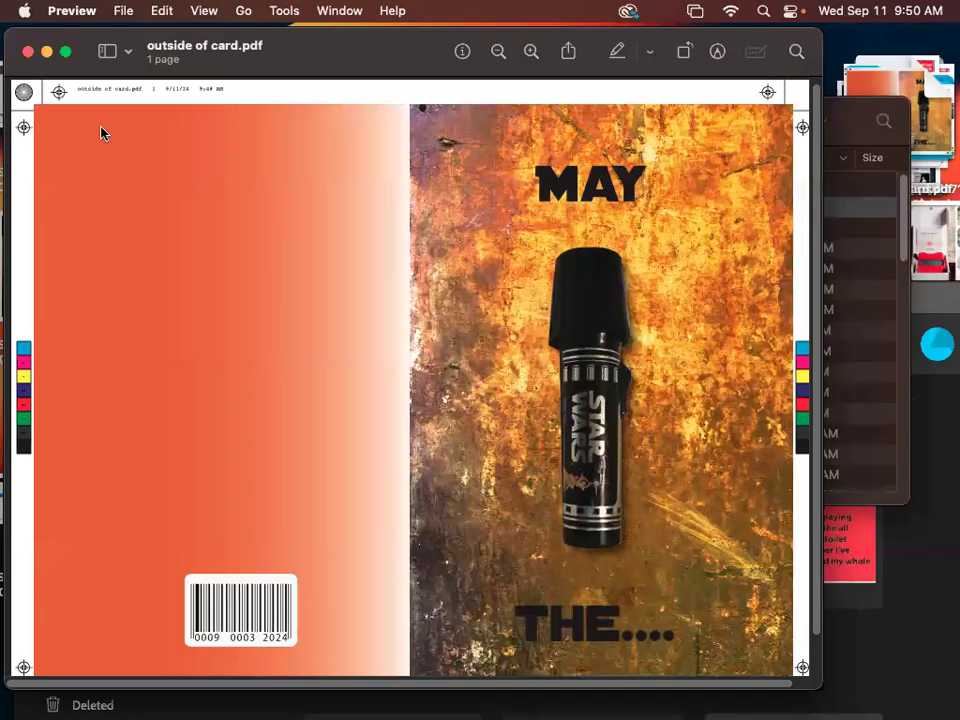
key("super+plus")
key("super+plus")
key("super+plus")
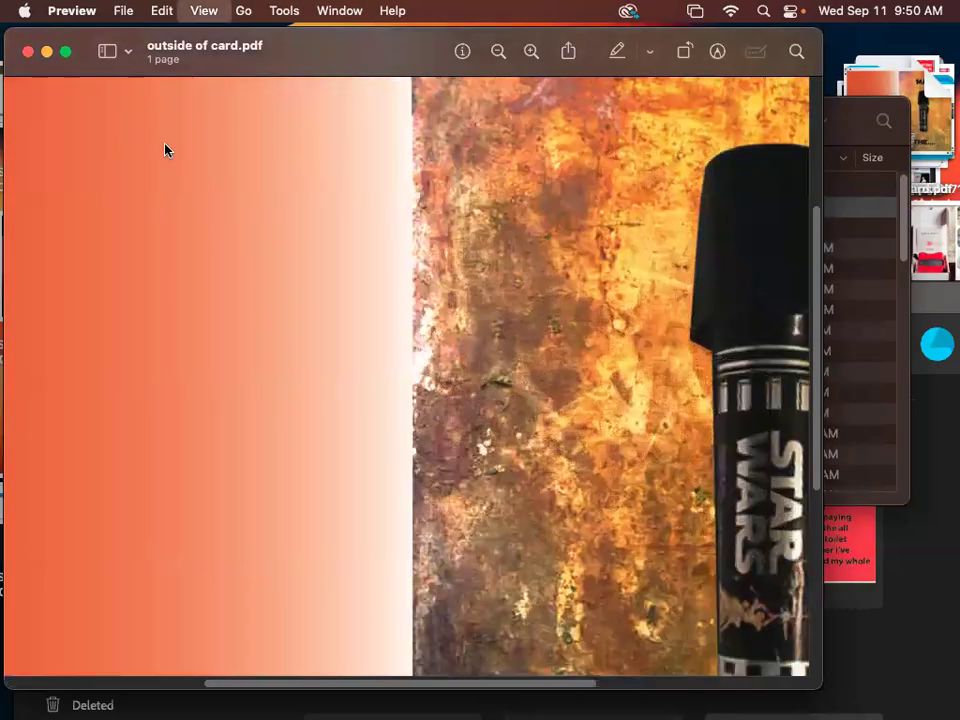
left_click_drag(251, 686, 45, 686)
scroll(215, 268, "up", 3)
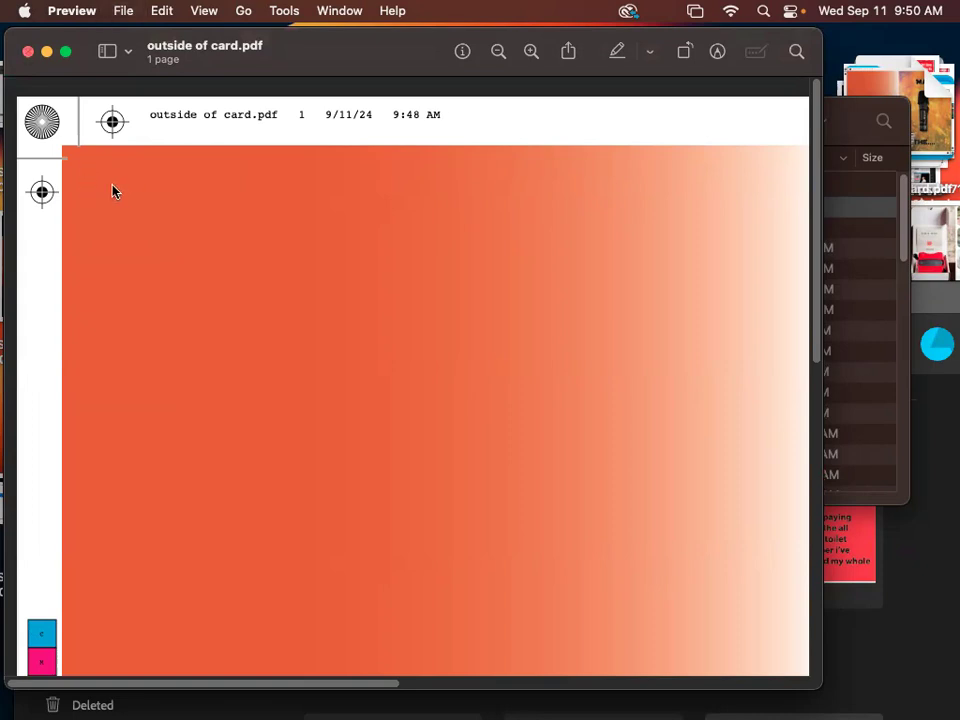
Close the preview and select both outside of card.pdf and inside of card.pdf
key("super+w")
left_click(328, 206)
left_click(313, 188, "shift")
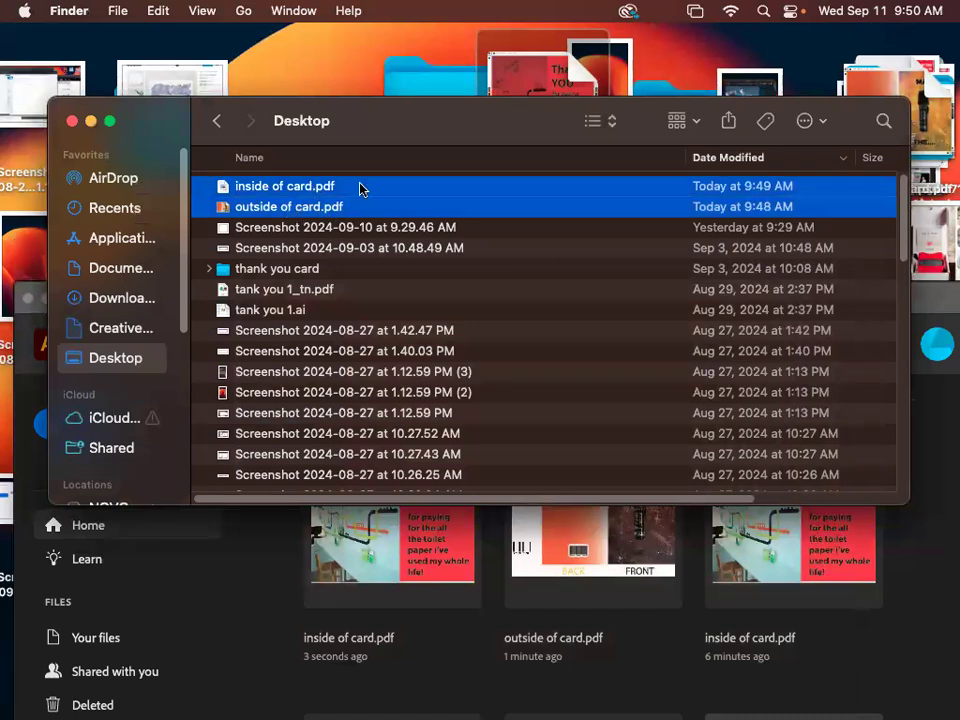
Share both card PDFs via AirDrop to the nearby printing computer, then close the sheet
left_click(730, 124)
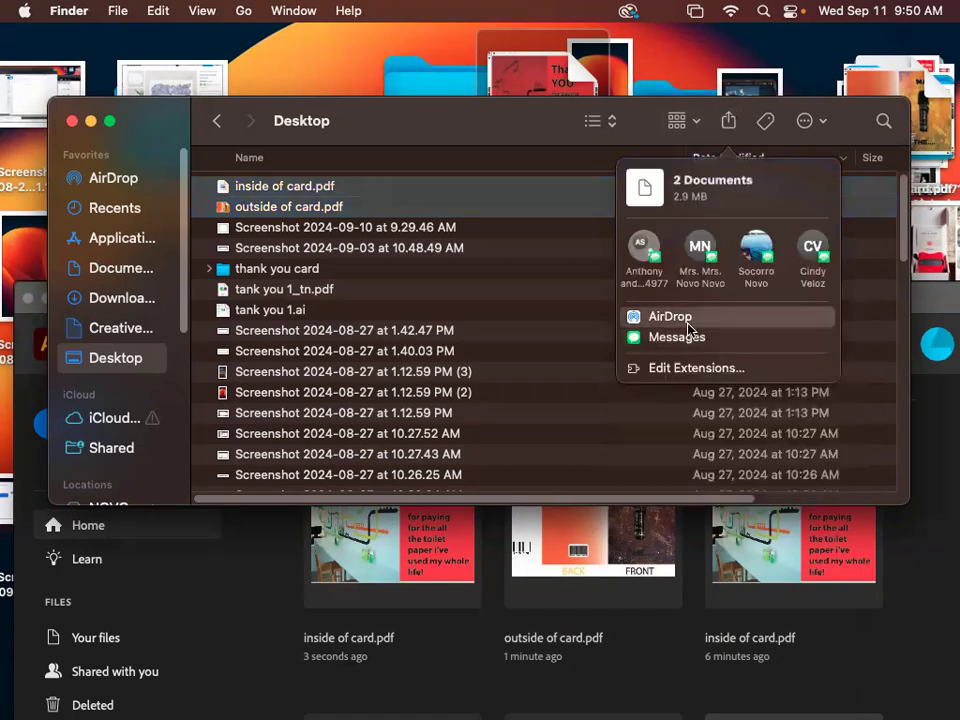
left_click(677, 318)
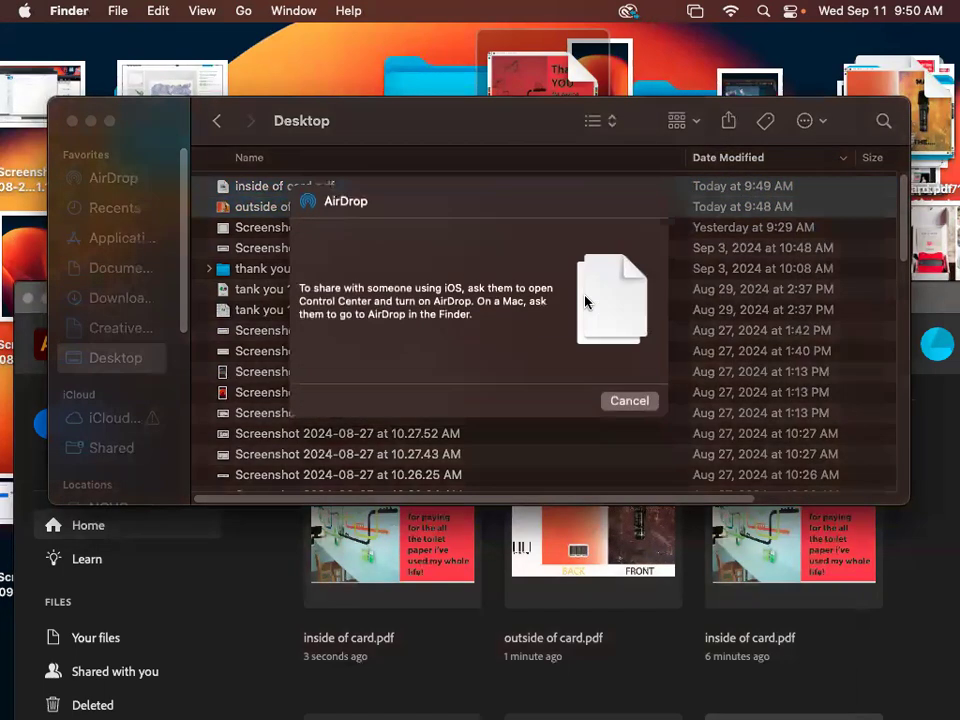
scroll(463, 322, "down", 3)
scroll(463, 322, "up", 5)
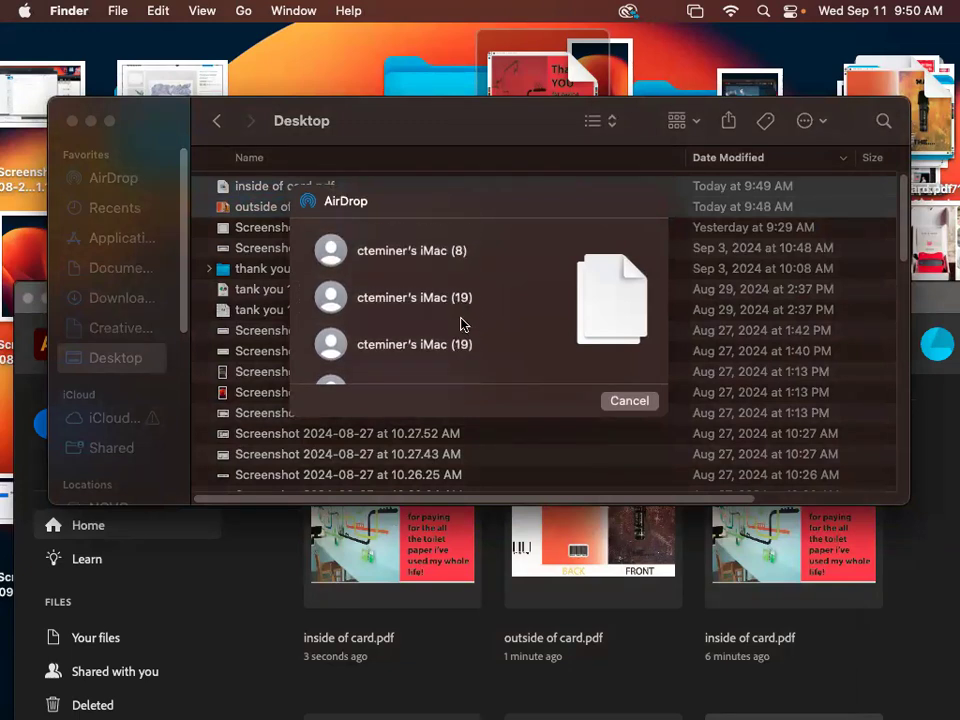
scroll(463, 322, "down", 5)
scroll(463, 322, "down", 5)
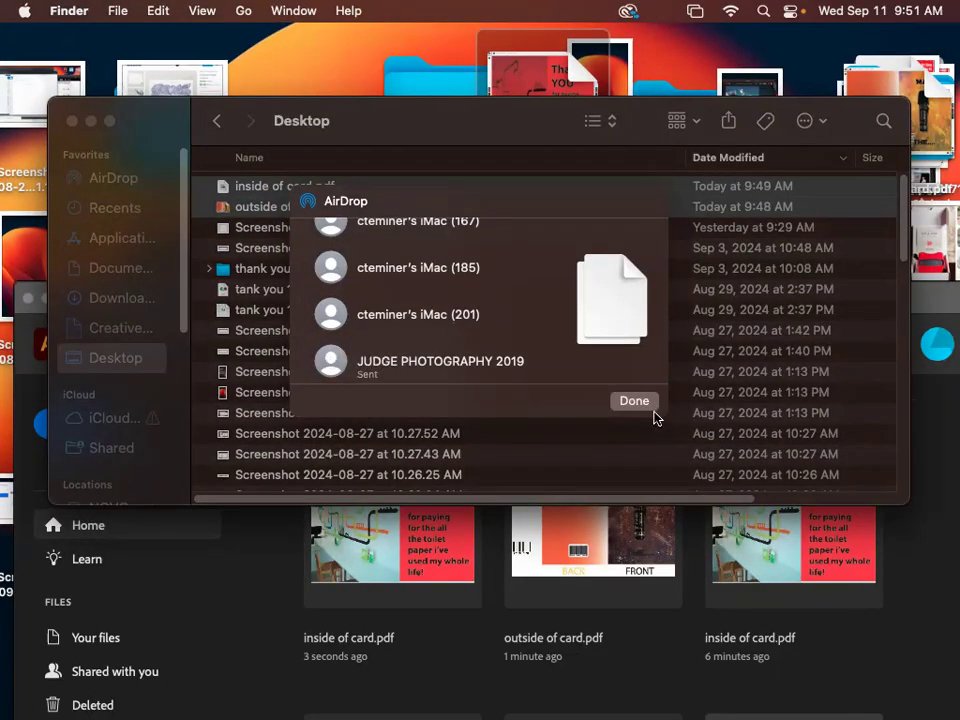
left_click(697, 440)
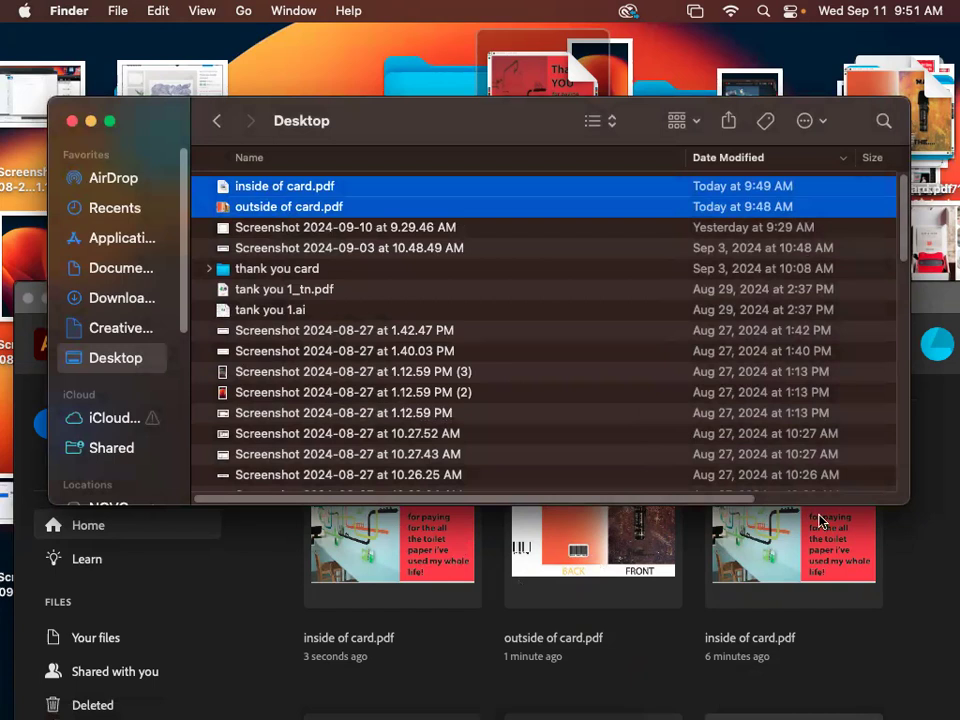